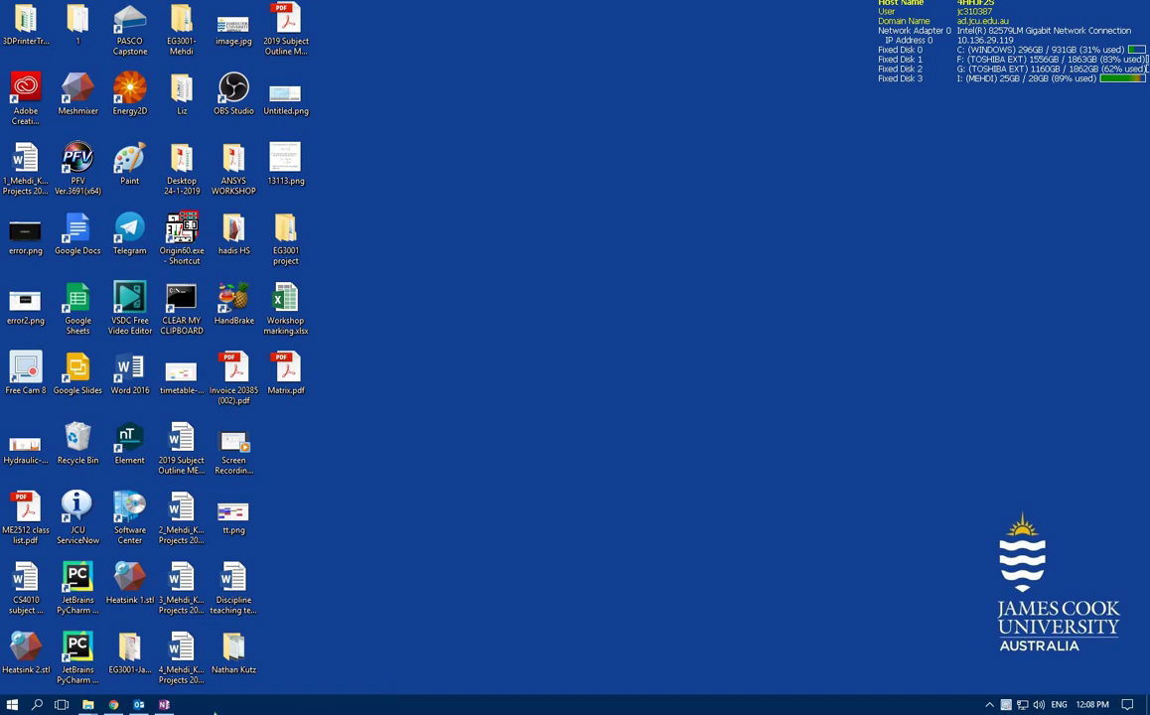
Step: Bring up the File Explorer window for the ANSYS WORKSHOP\AP03\New folder
mouse_move(116, 695)
left_click(92, 664)
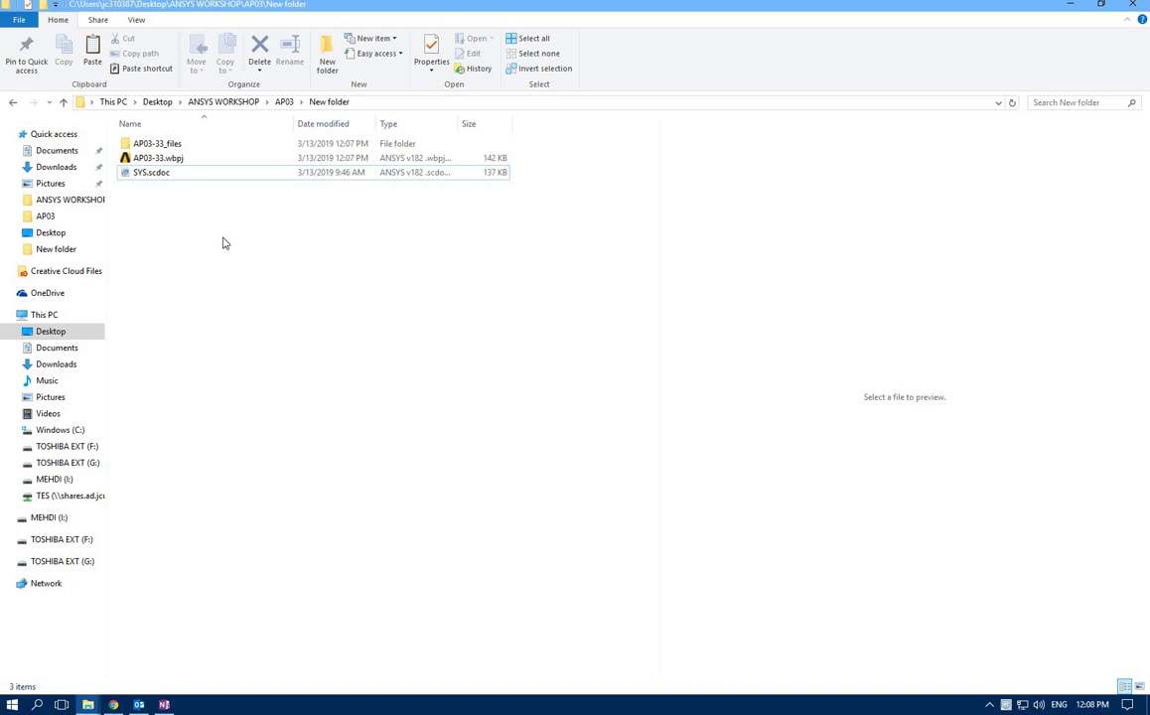
Step: Open the AP03-33.wbpj project in Workbench and maximize the window
double_click(172, 159)
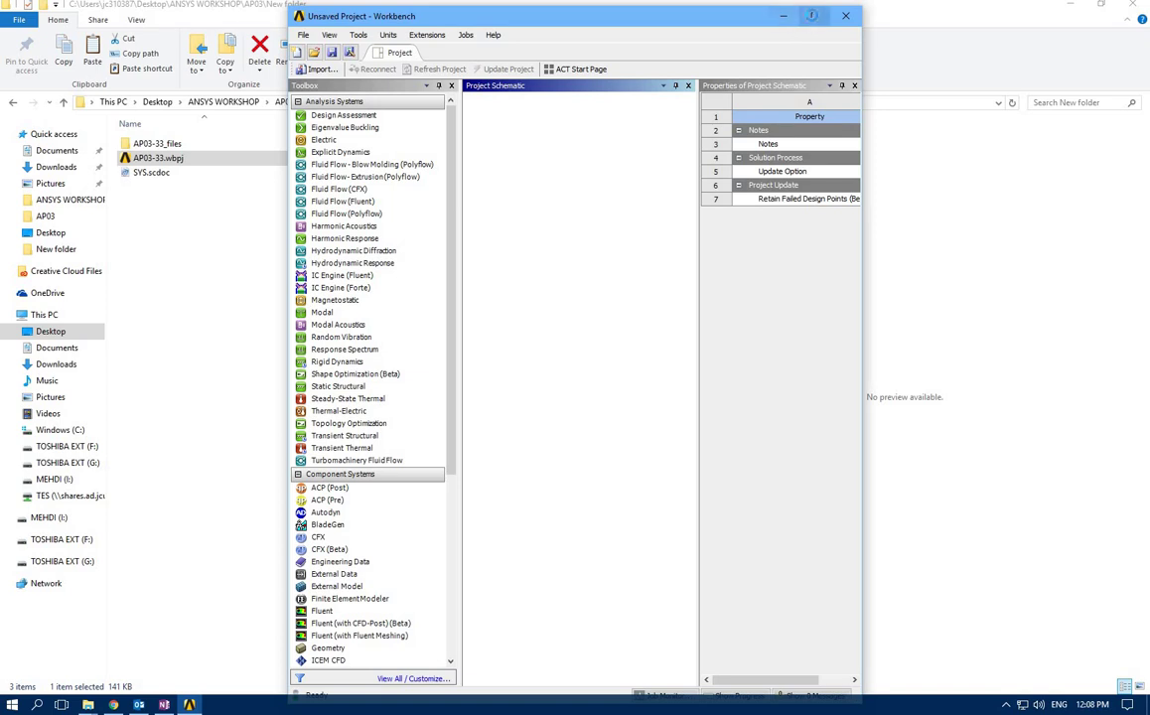
left_click(813, 18)
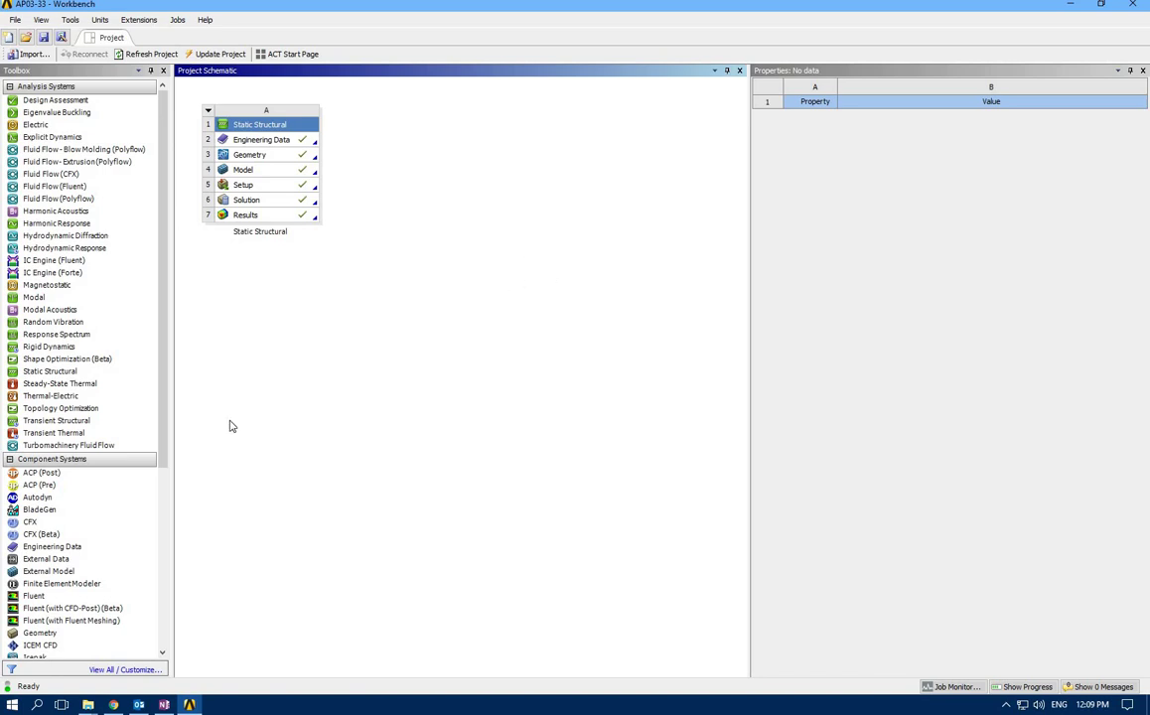
Step: Add a Transient Structural system sharing engineering data and geometry, then open its Model in Mechanical
left_click_drag(39, 420, 411, 154)
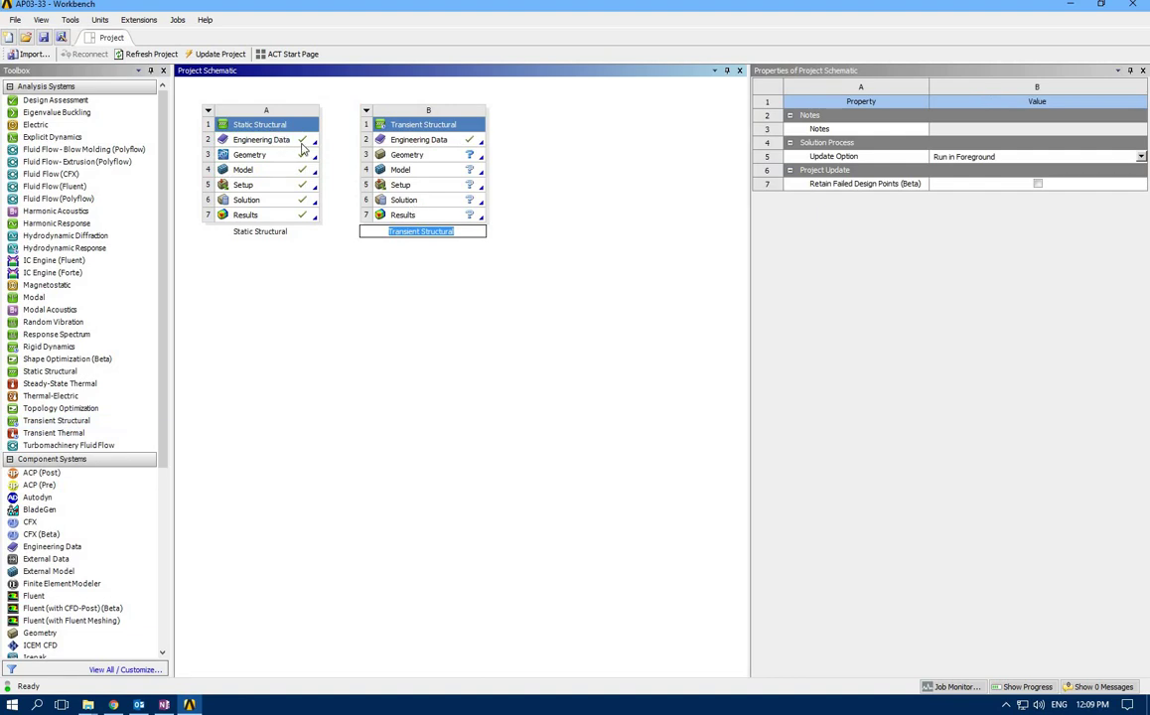
left_click_drag(298, 145, 384, 144)
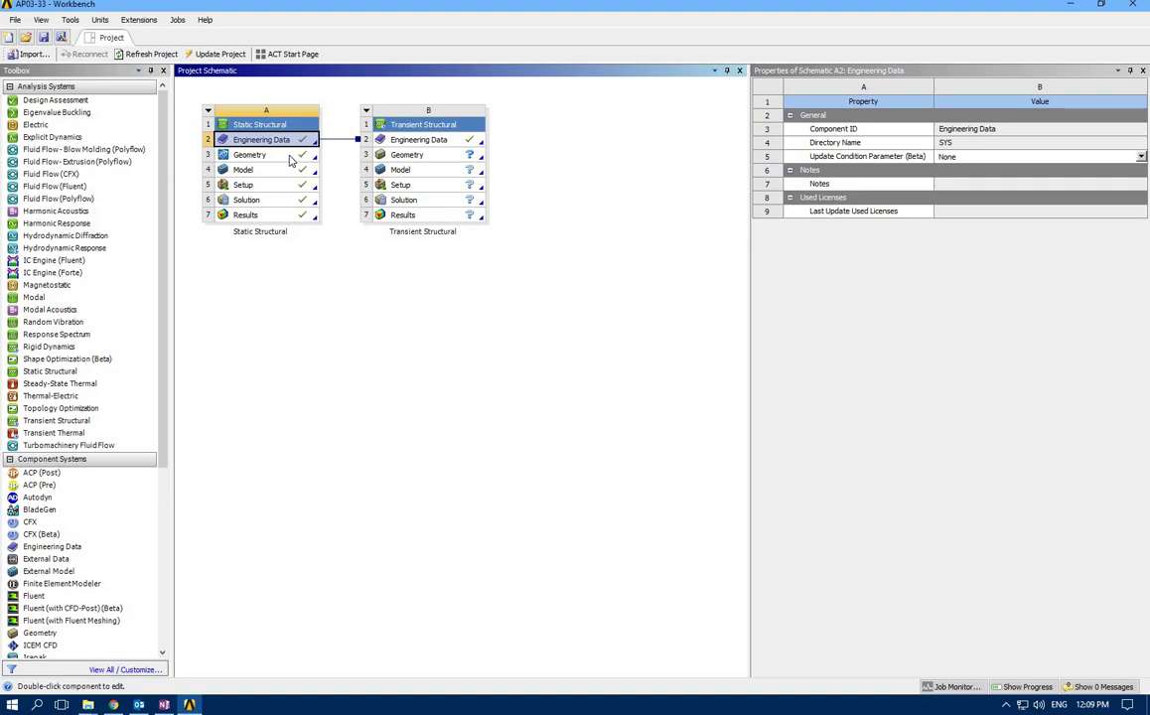
left_click_drag(291, 159, 387, 158)
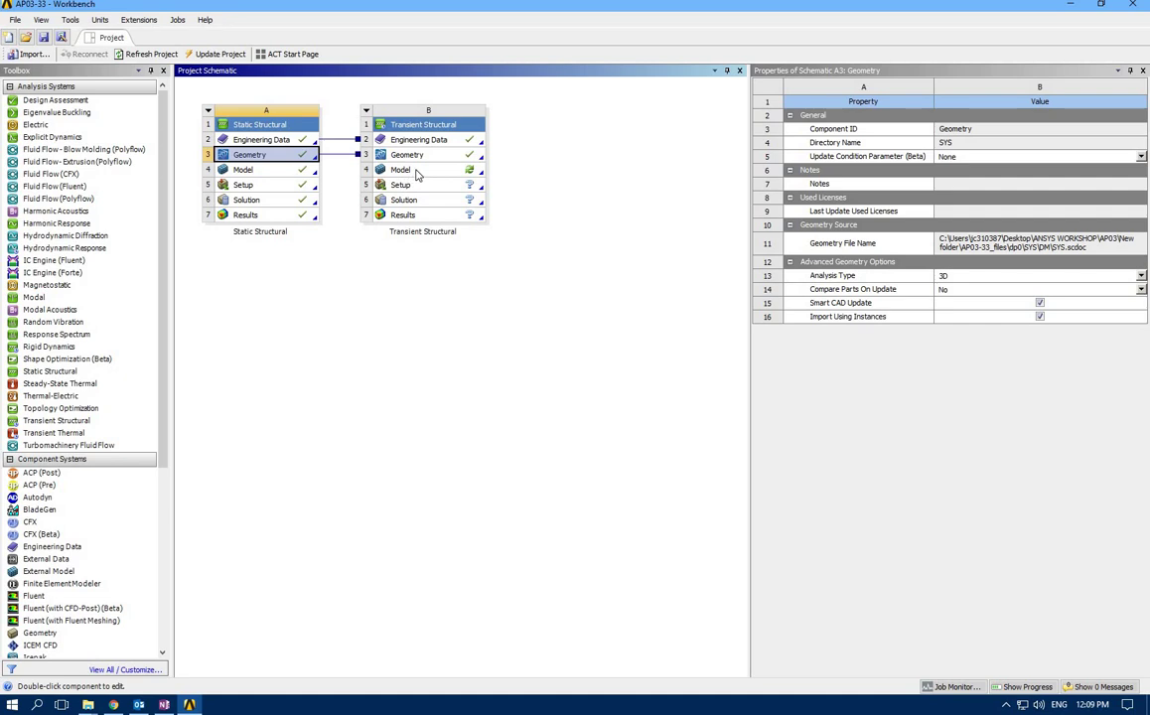
double_click(412, 172)
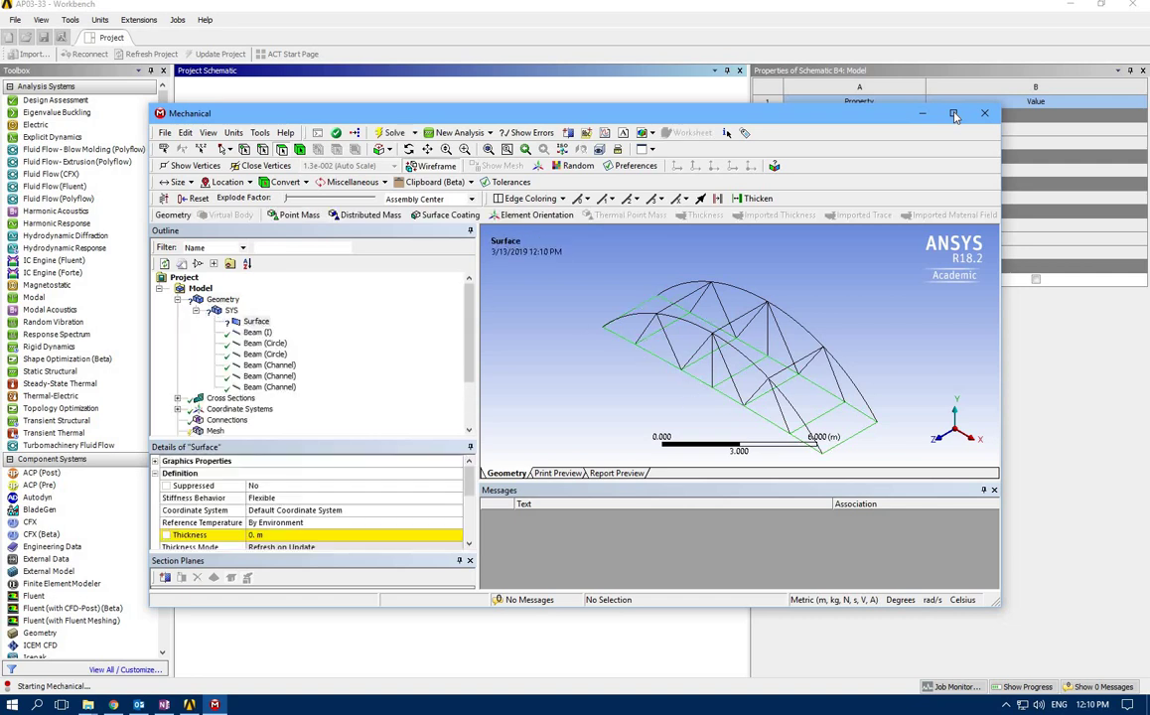
Step: Maximize Mechanical and switch the units to Metric (mm, kg, N, s, mV, mA)
left_click(953, 114)
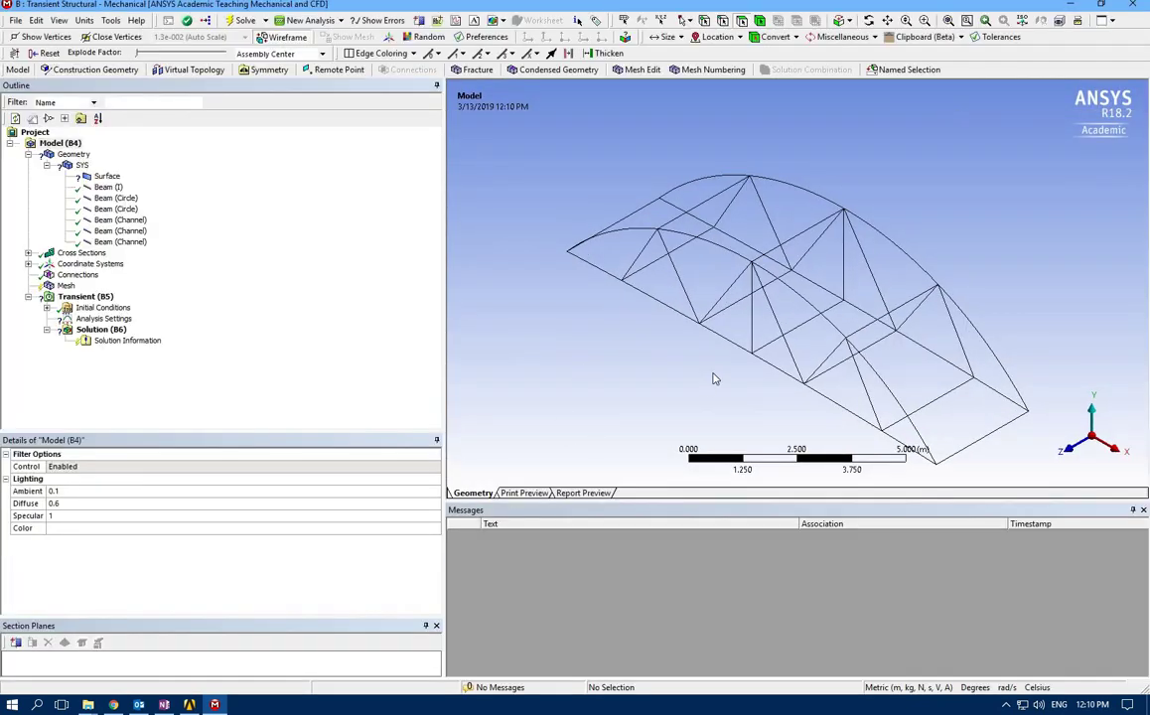
middle_click_drag(713, 380, 399, 385)
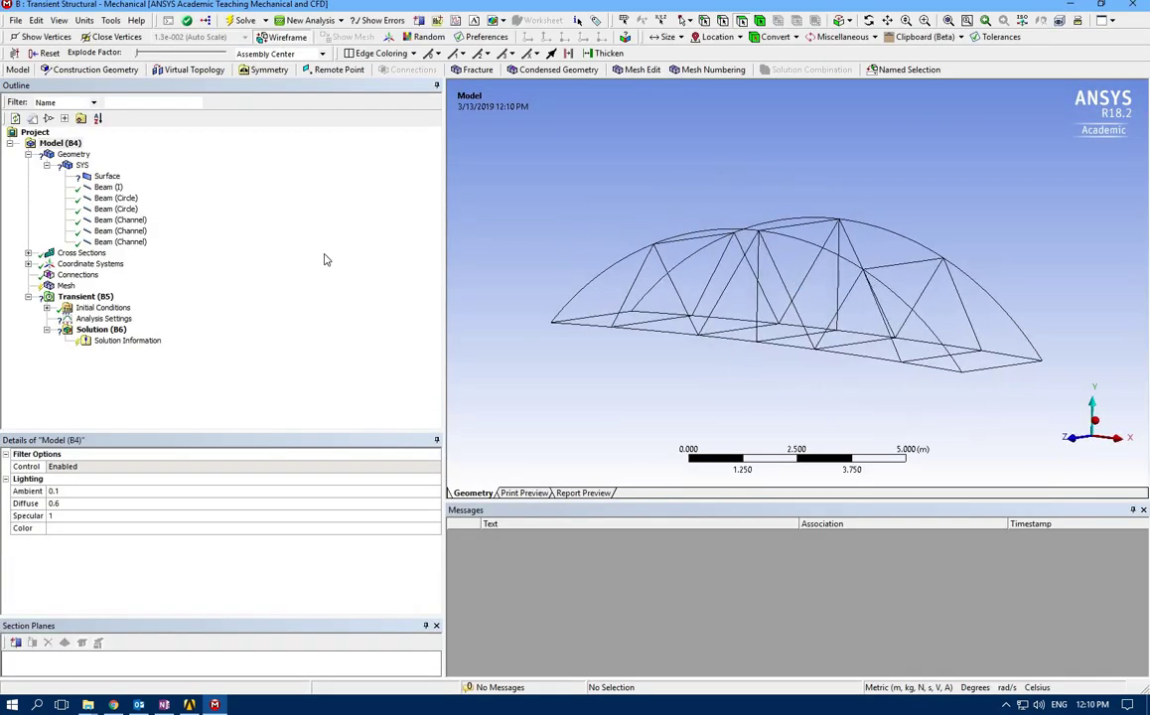
left_click(85, 20)
left_click(117, 64)
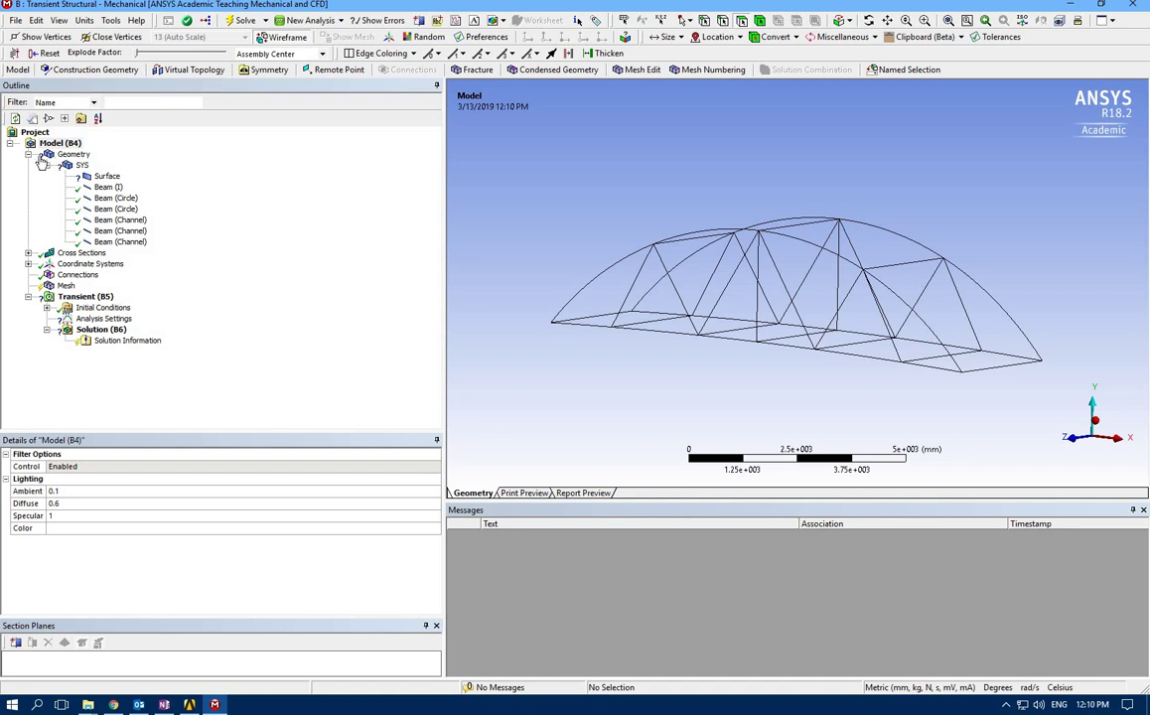
Step: Set the Surface body's thickness to 50 mm
left_click(105, 176)
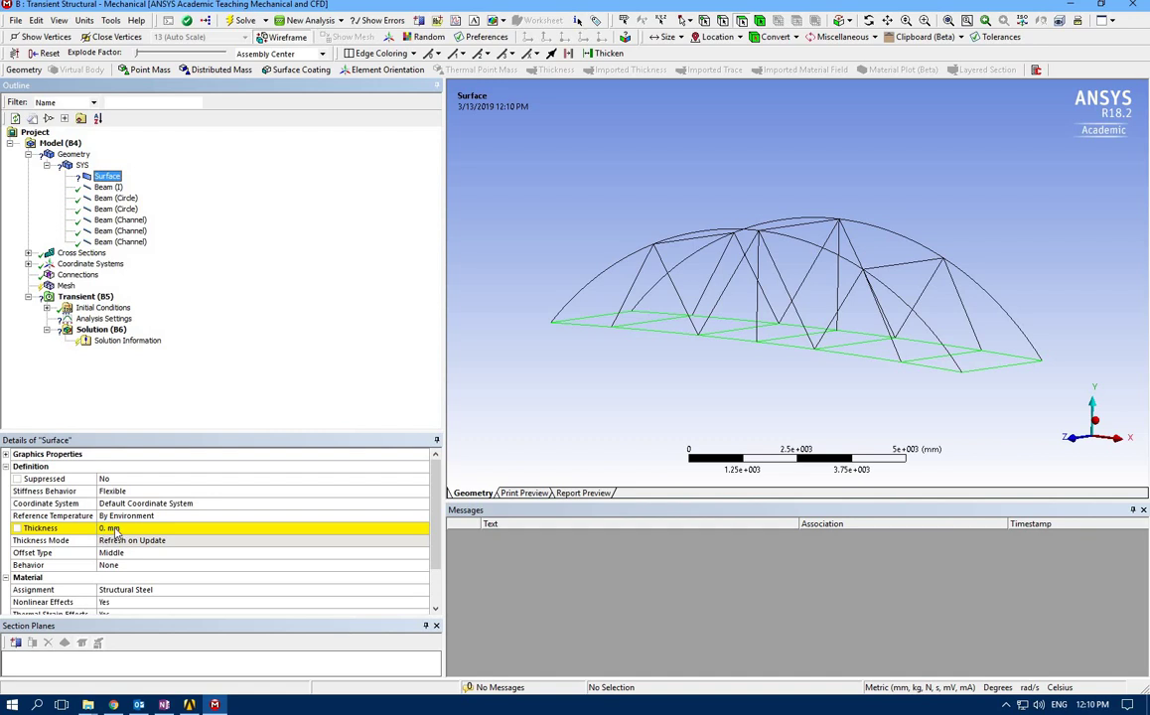
left_click(116, 528)
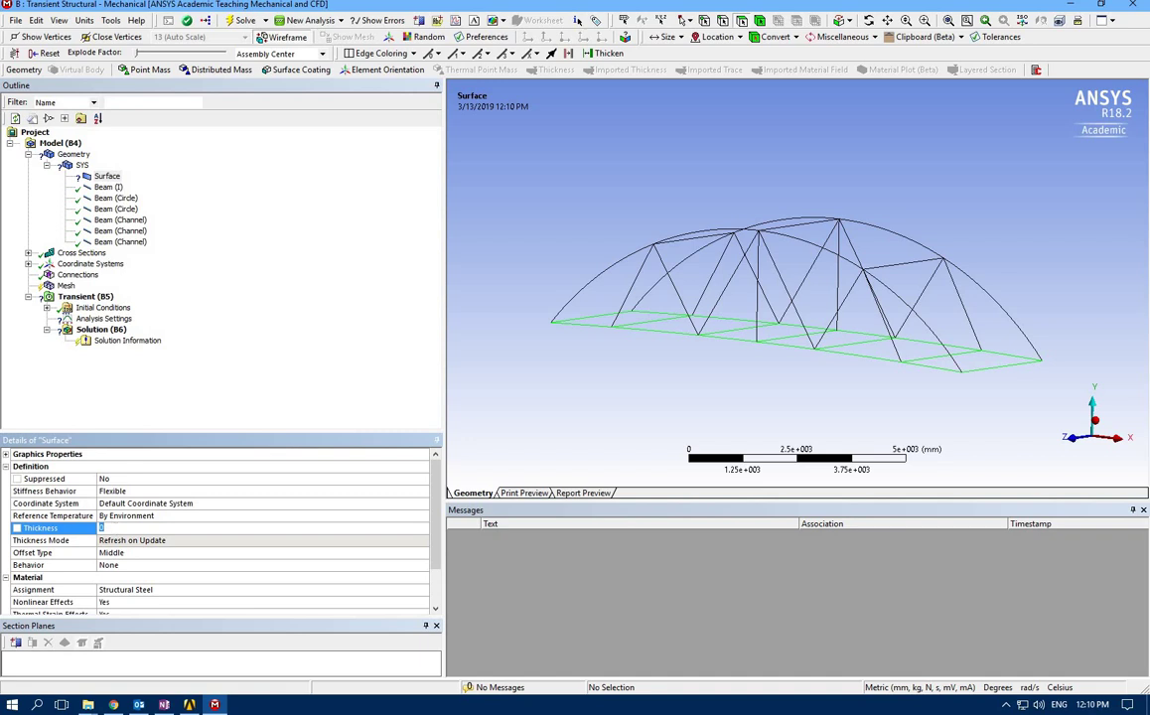
type("50")
key("Return")
left_click(154, 403)
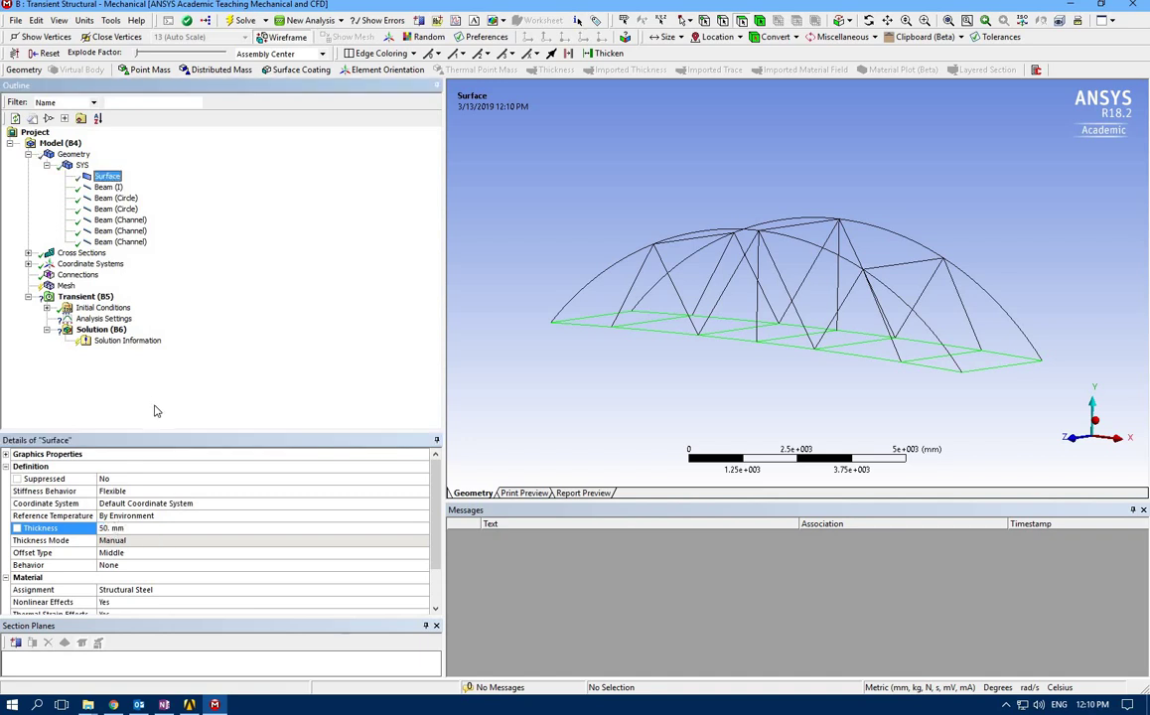
left_click(65, 286)
Step: Generate the mesh for the bridge model
right_click(65, 286)
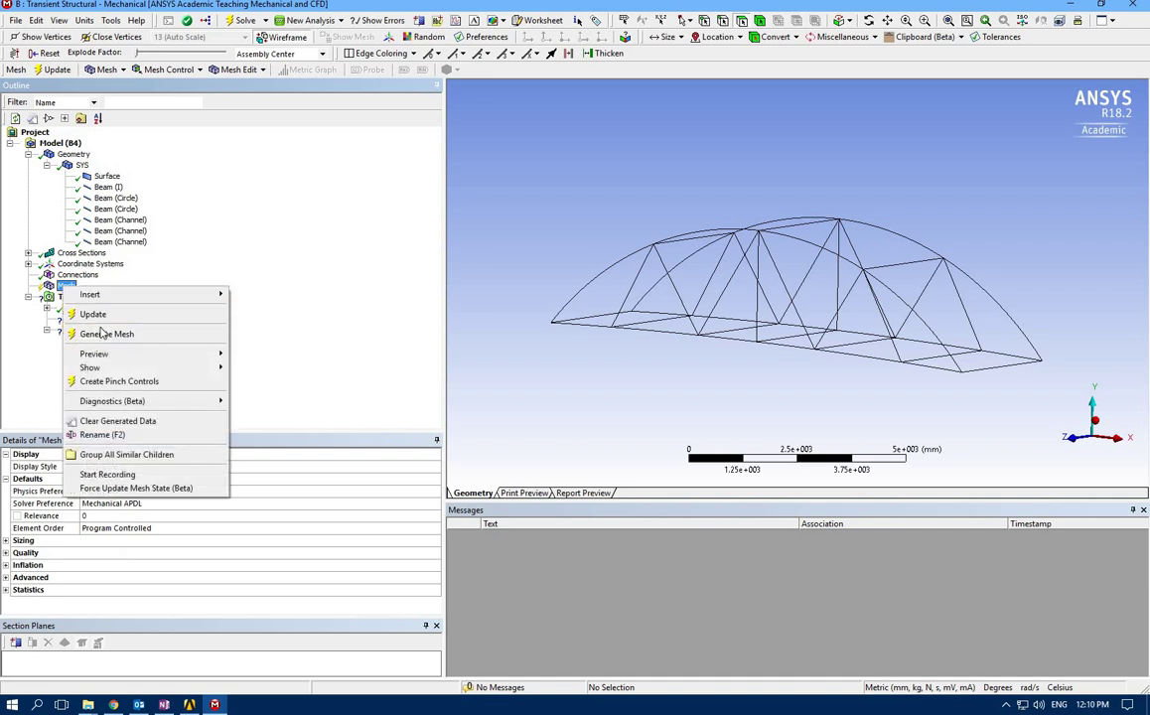
left_click(102, 333)
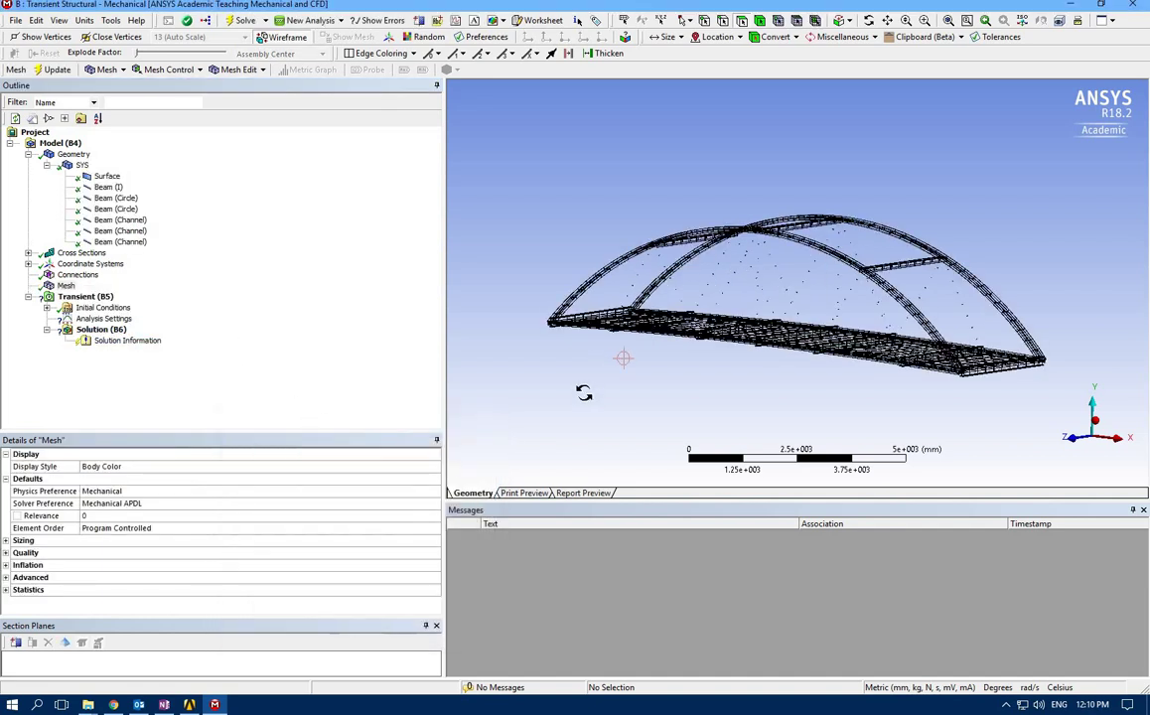
middle_click_drag(584, 390, 541, 333)
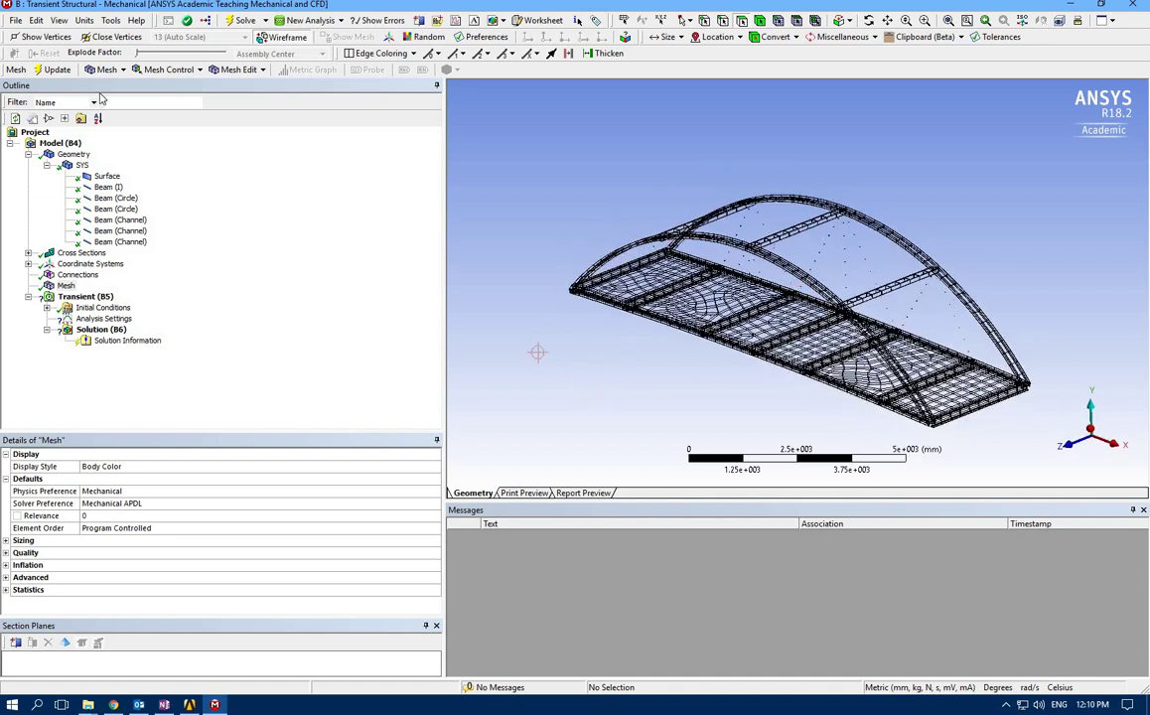
Step: Display the model as Shaded Exterior and Edges
left_click(58, 20)
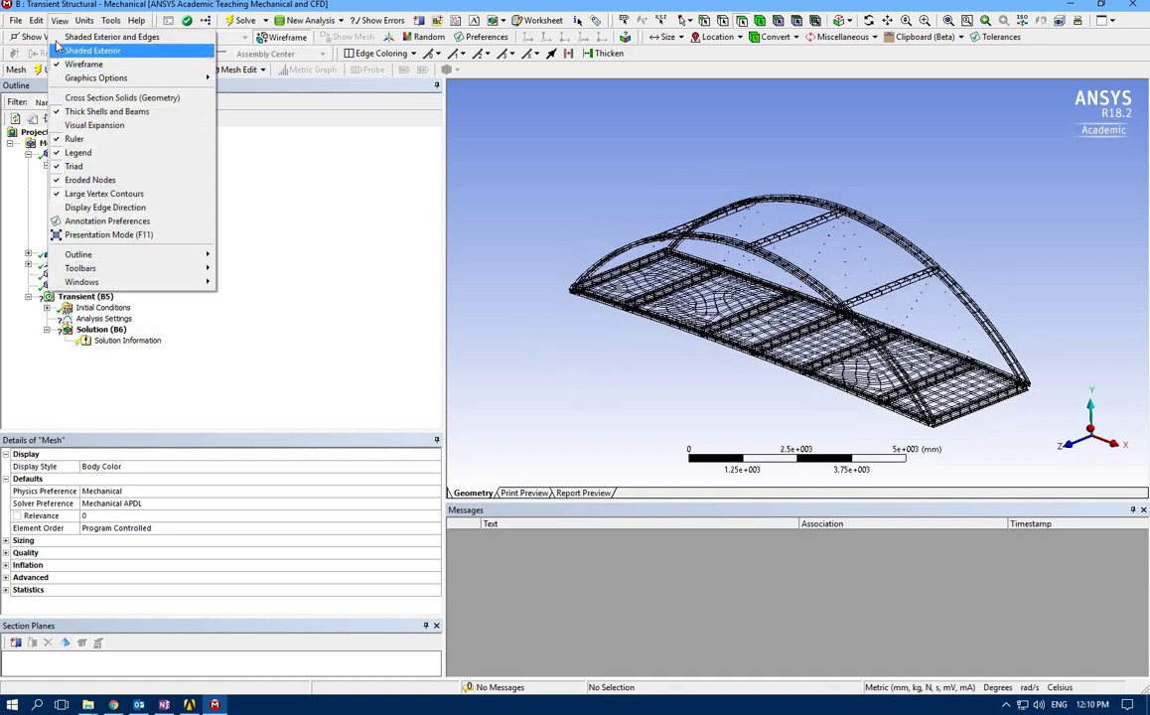
left_click(111, 36)
mouse_move(522, 265)
middle_mouse_down()
mouse_move(552, 300)
mouse_move(538, 317)
mouse_move(531, 303)
mouse_move(603, 307)
mouse_move(536, 343)
middle_mouse_up()
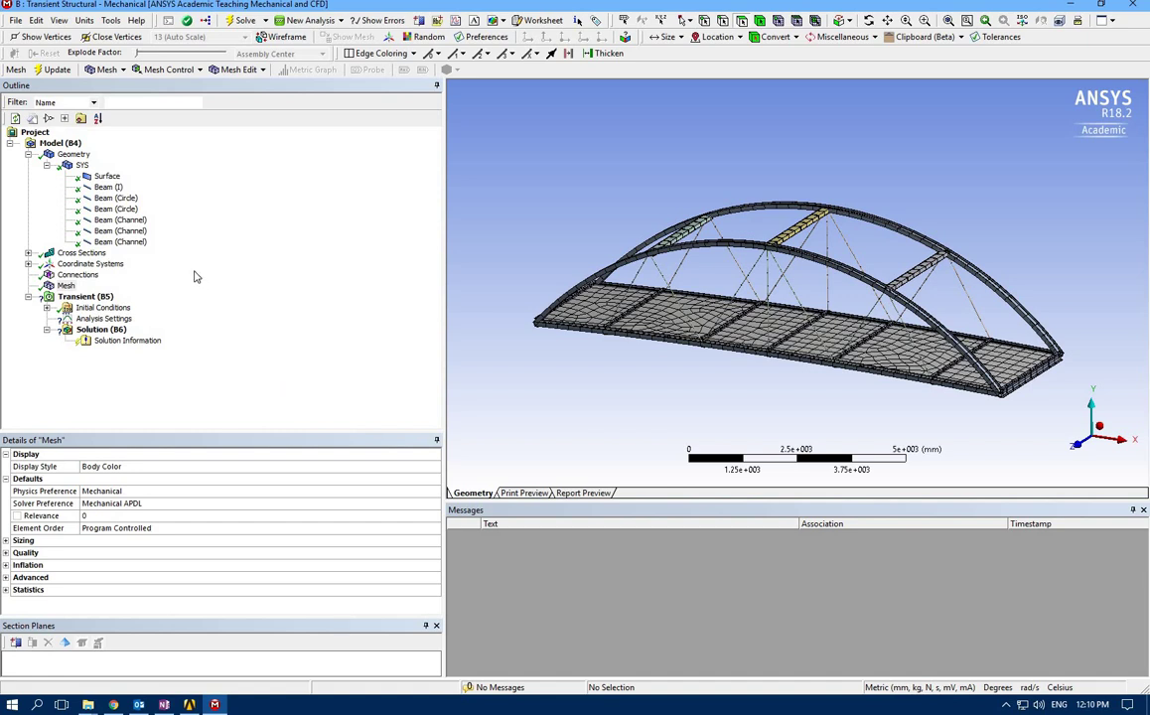
middle_click_drag(616, 393, 695, 377)
Step: Switch the units back to Metric (m, kg, N, s, V, A)
left_click(84, 20)
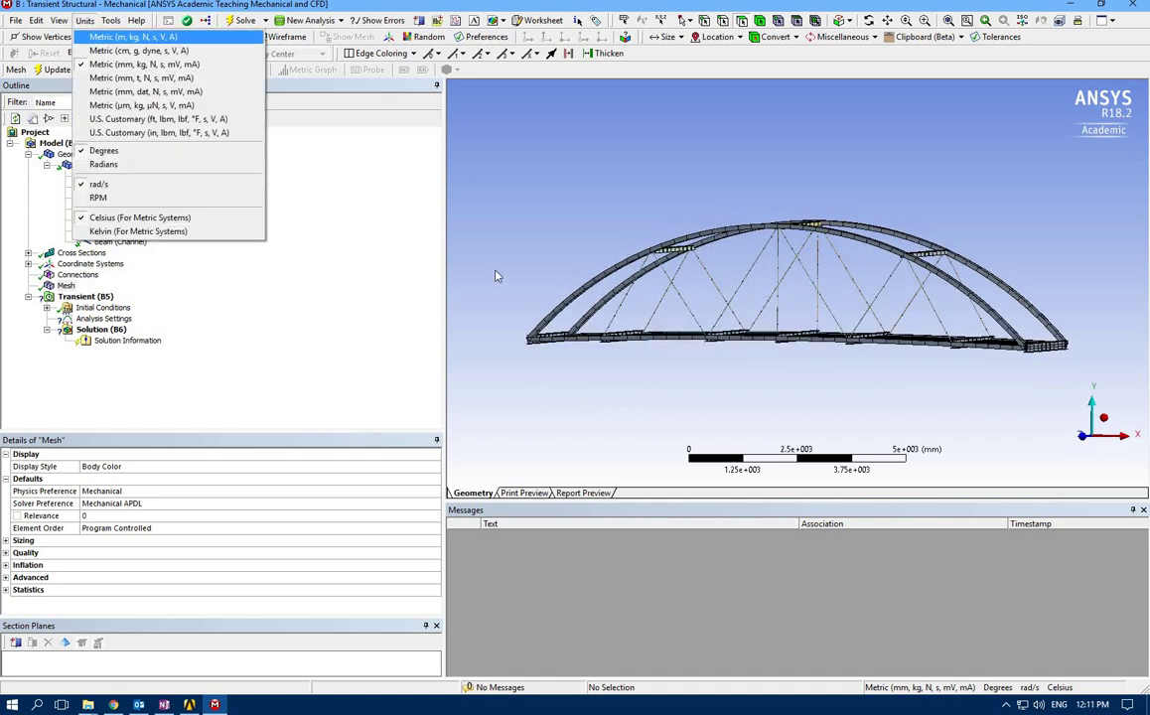
key("Return")
mouse_move(534, 290)
middle_mouse_down()
mouse_move(579, 313)
mouse_move(580, 329)
middle_mouse_up()
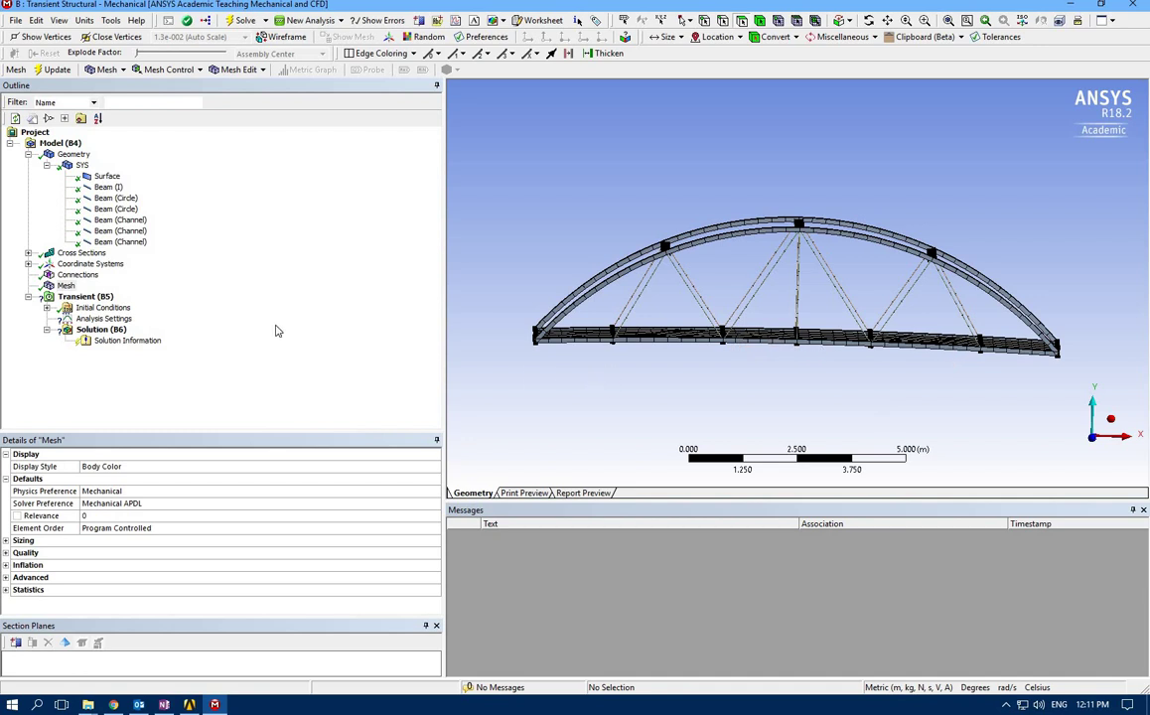
Step: Add a Fixed Support to the transient analysis on the bridge deck's end edges
left_click(80, 296)
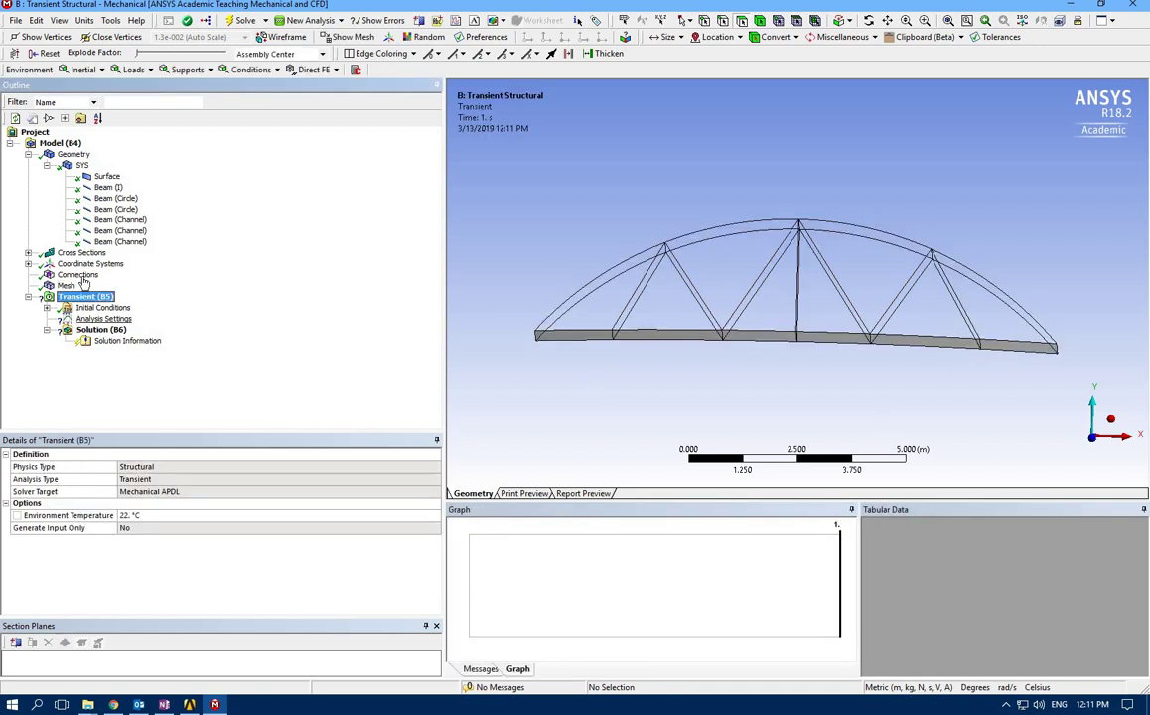
left_click(179, 69)
left_click(194, 86)
left_click_drag(484, 338, 799, 169)
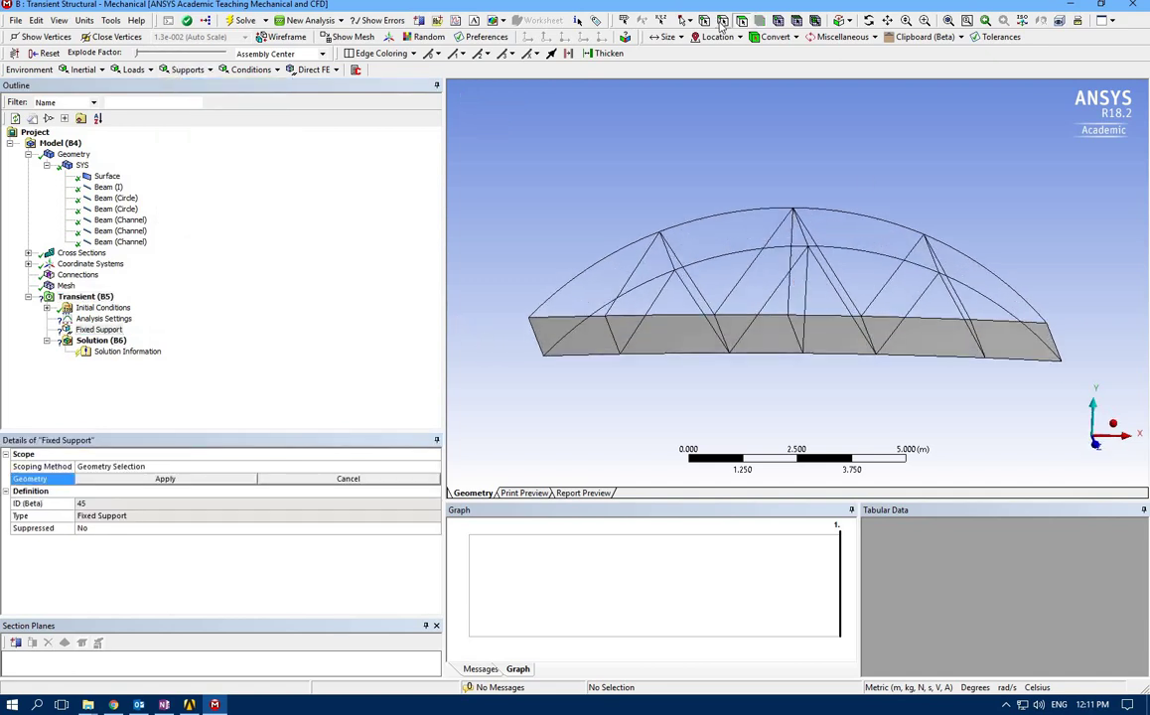
left_click(722, 20)
left_click(539, 345)
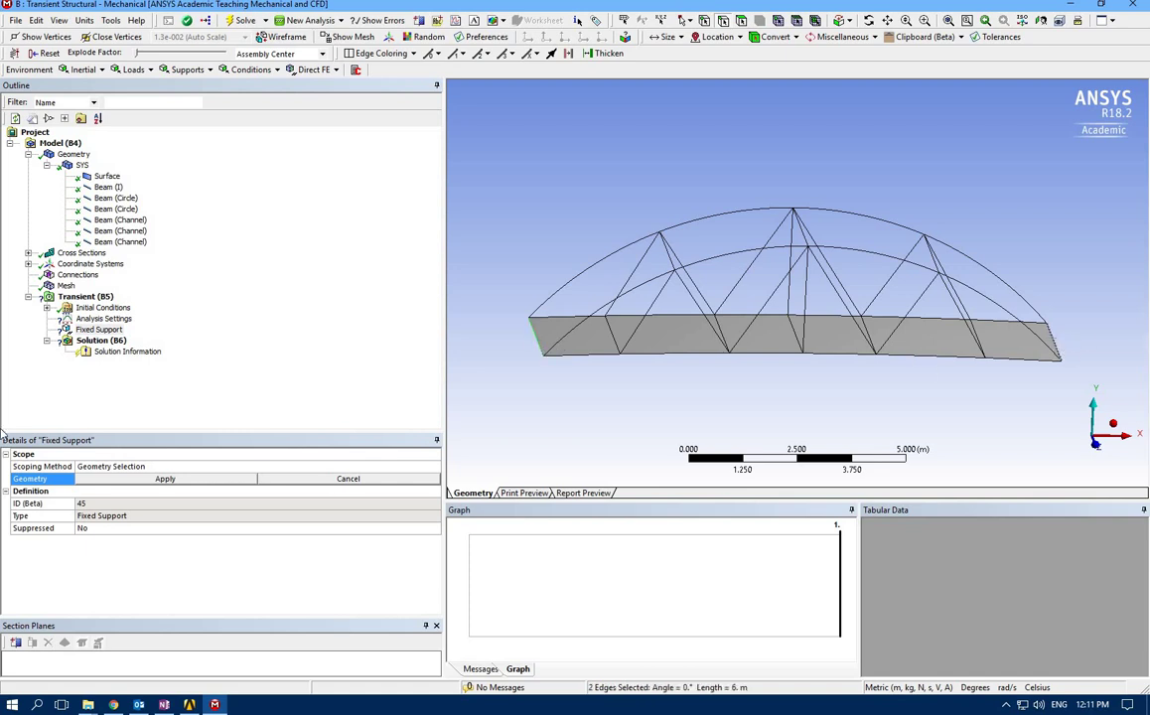
left_click(164, 479)
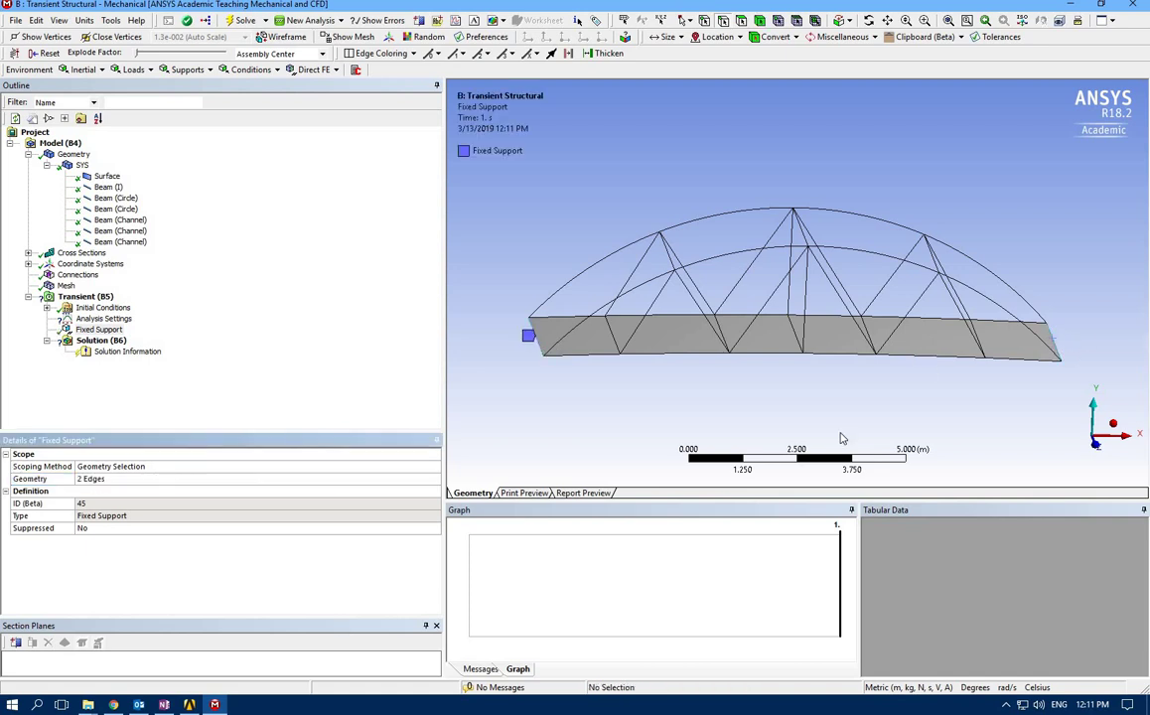
Step: Pick several middle segments of the bridge deck, then reselect the transient analysis
middle_click_drag(840, 437, 765, 433)
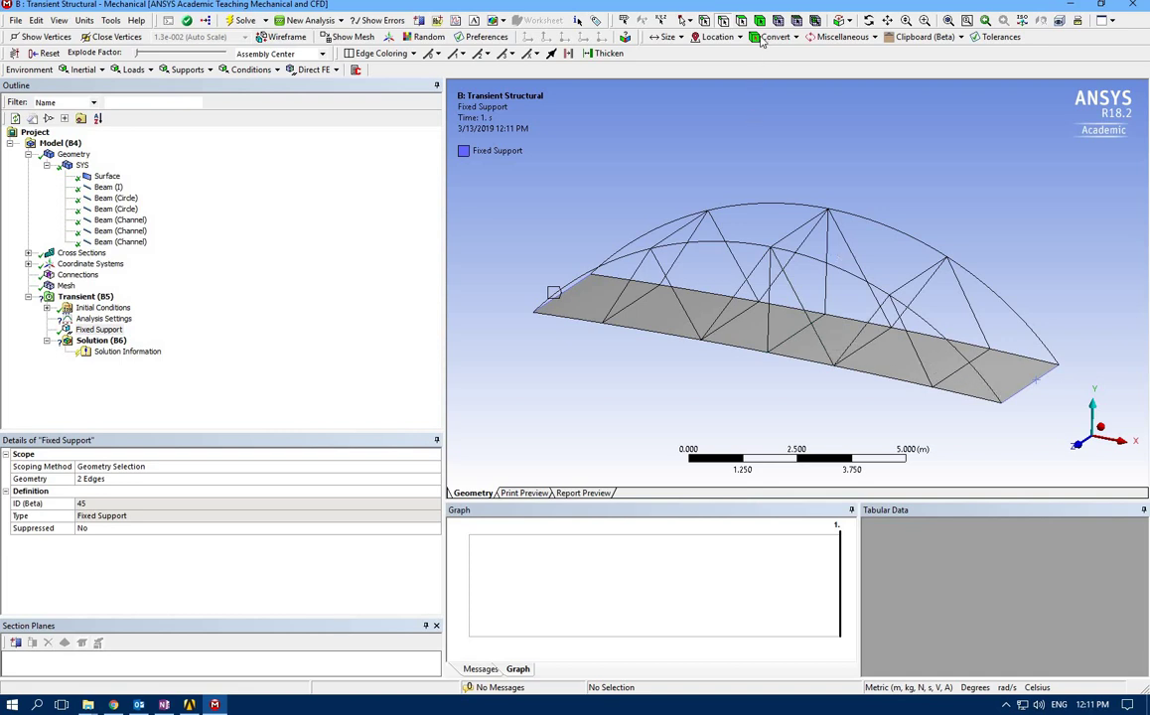
left_click(923, 365)
left_click(864, 342)
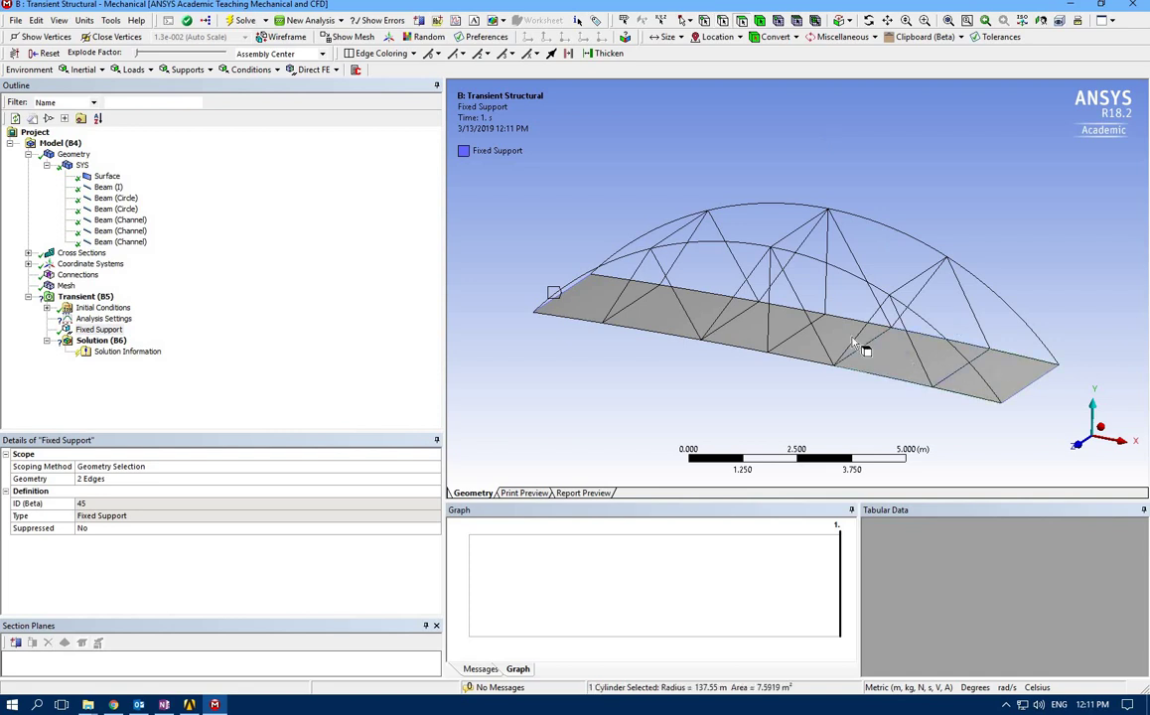
left_click(759, 323)
left_click(911, 341)
left_click(807, 343)
left_click(87, 296)
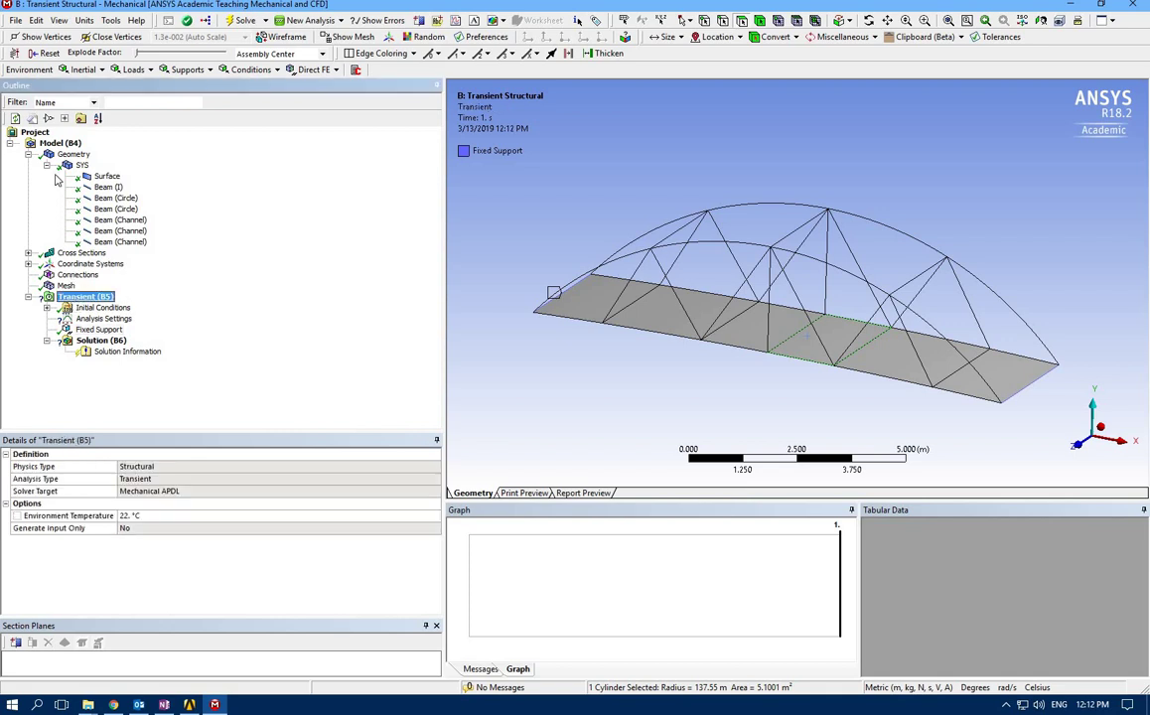
Step: Add a Pressure load on the end face of the bridge deck
left_click(134, 72)
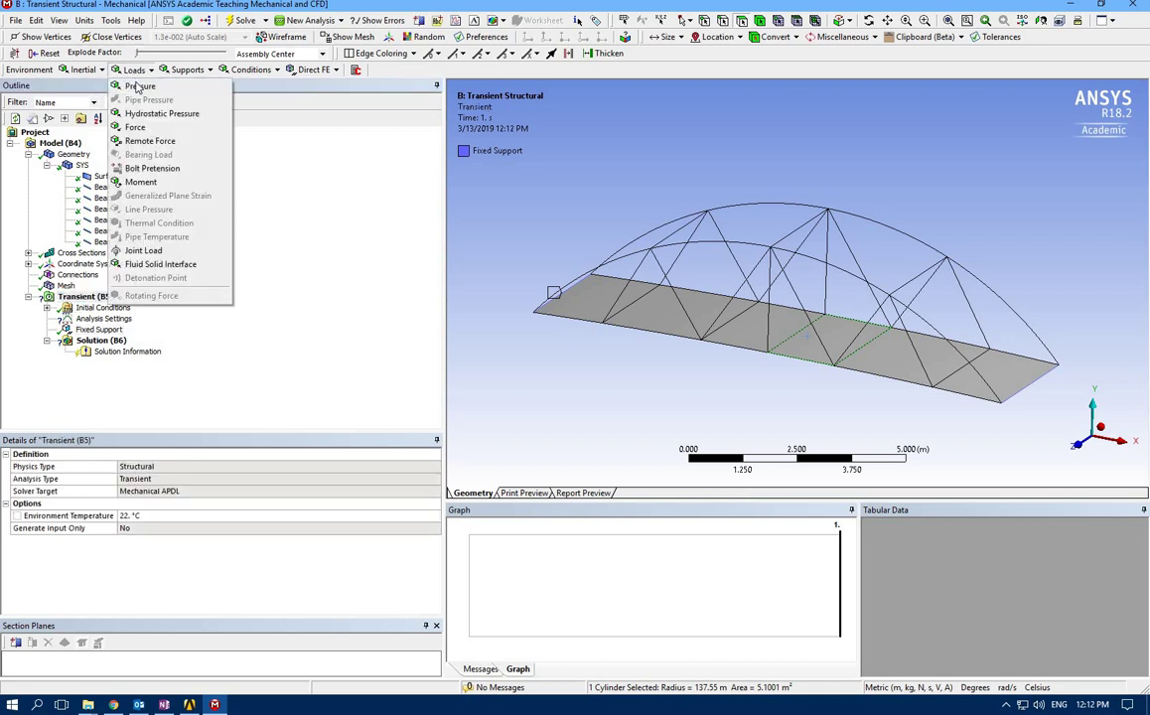
left_click(141, 83)
left_click(1001, 377)
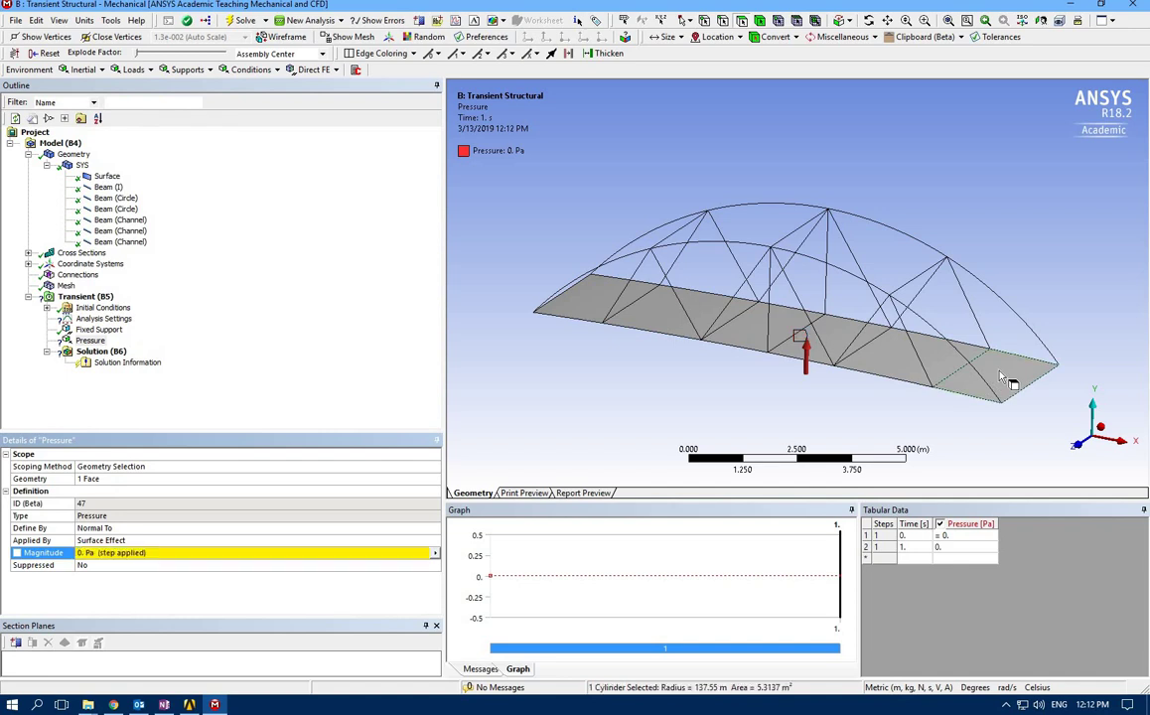
left_click(89, 480)
left_click(90, 479)
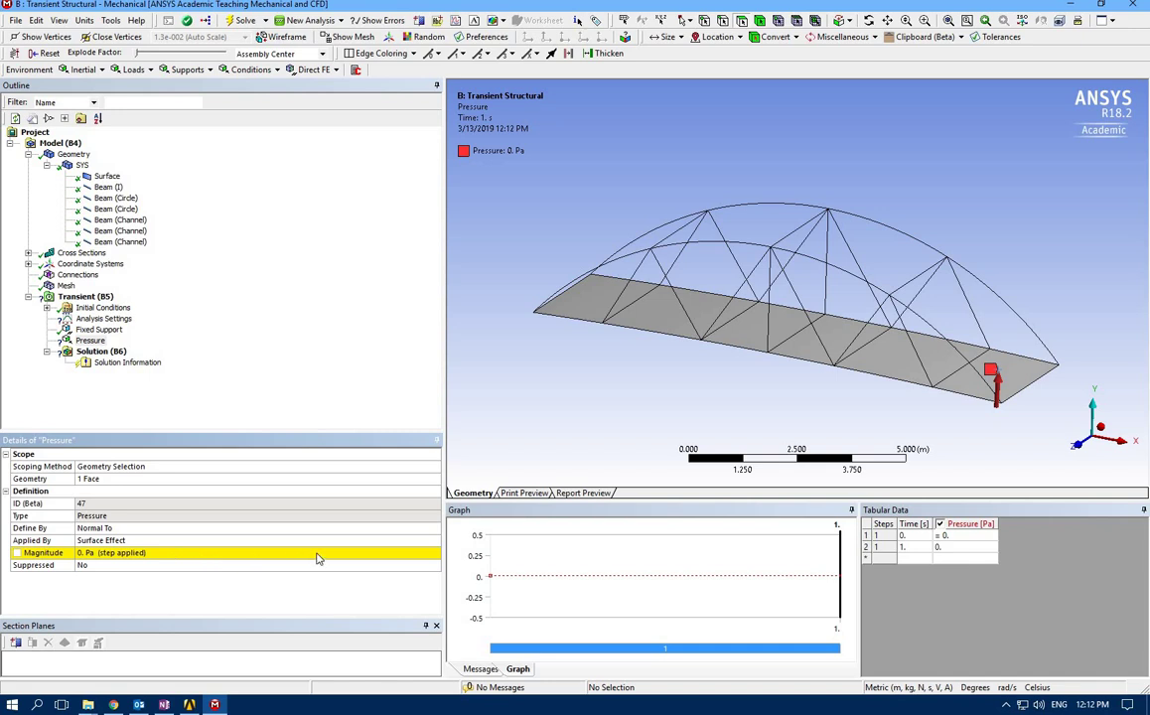
Step: Set the pressure magnitude to -1000 Pa
left_click(115, 552)
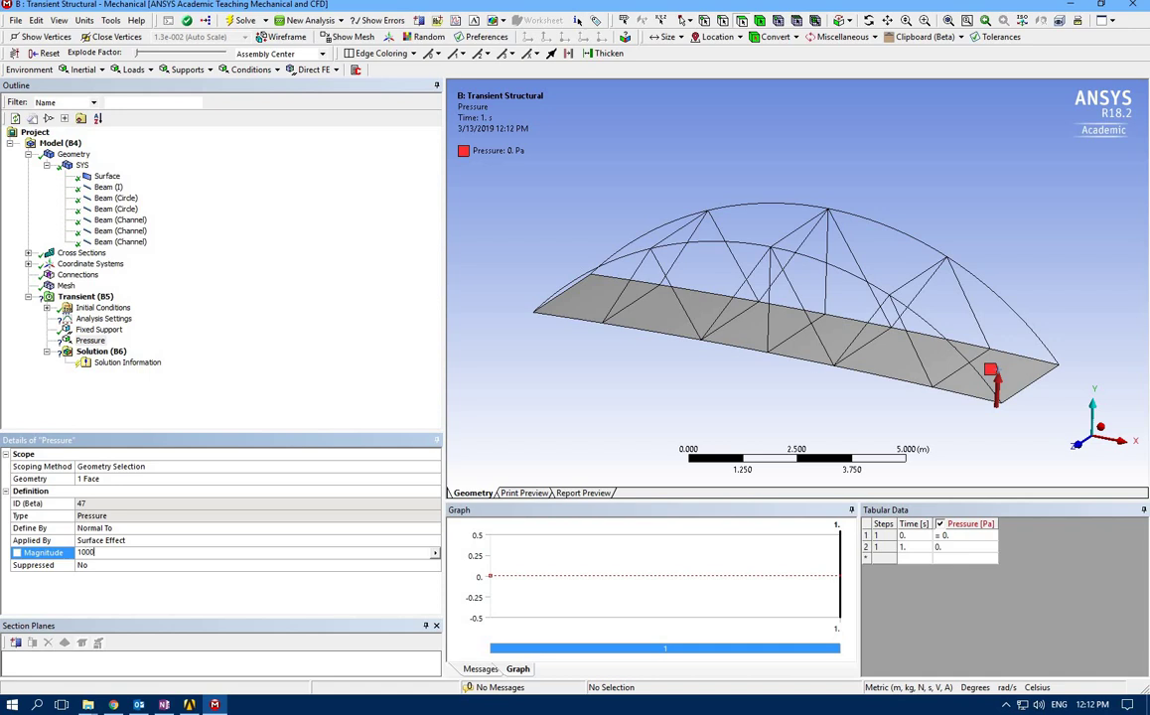
type("1000")
key("Return")
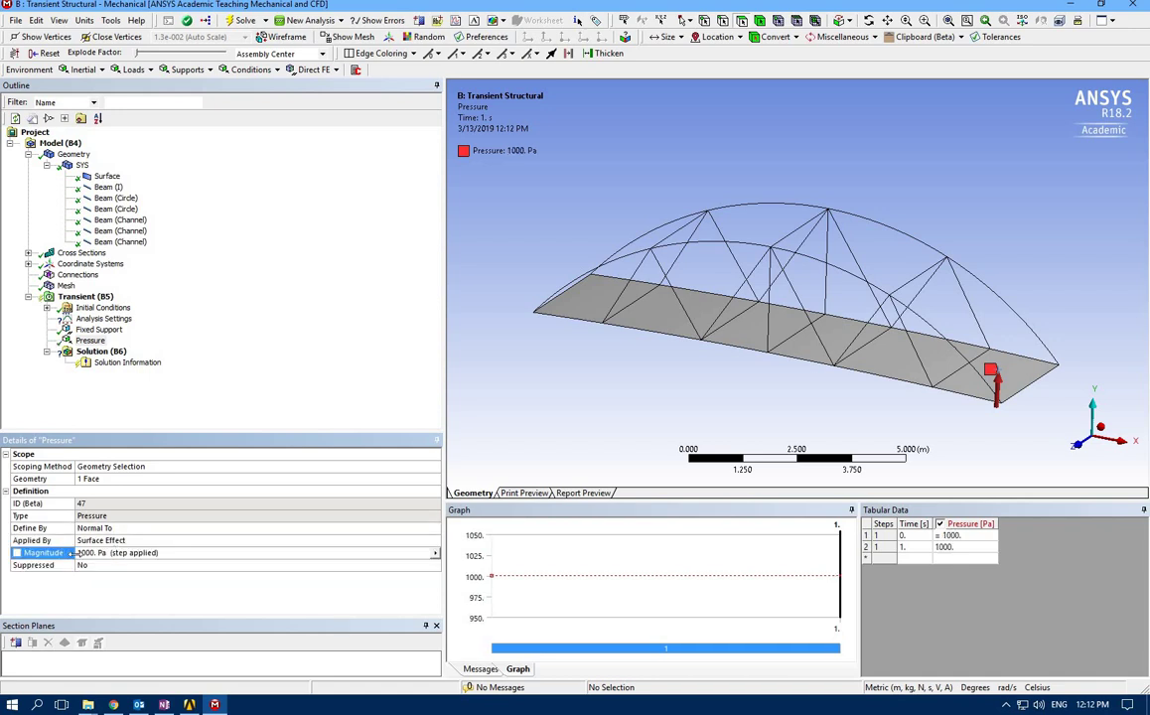
left_click(80, 552)
type("-")
key("Return")
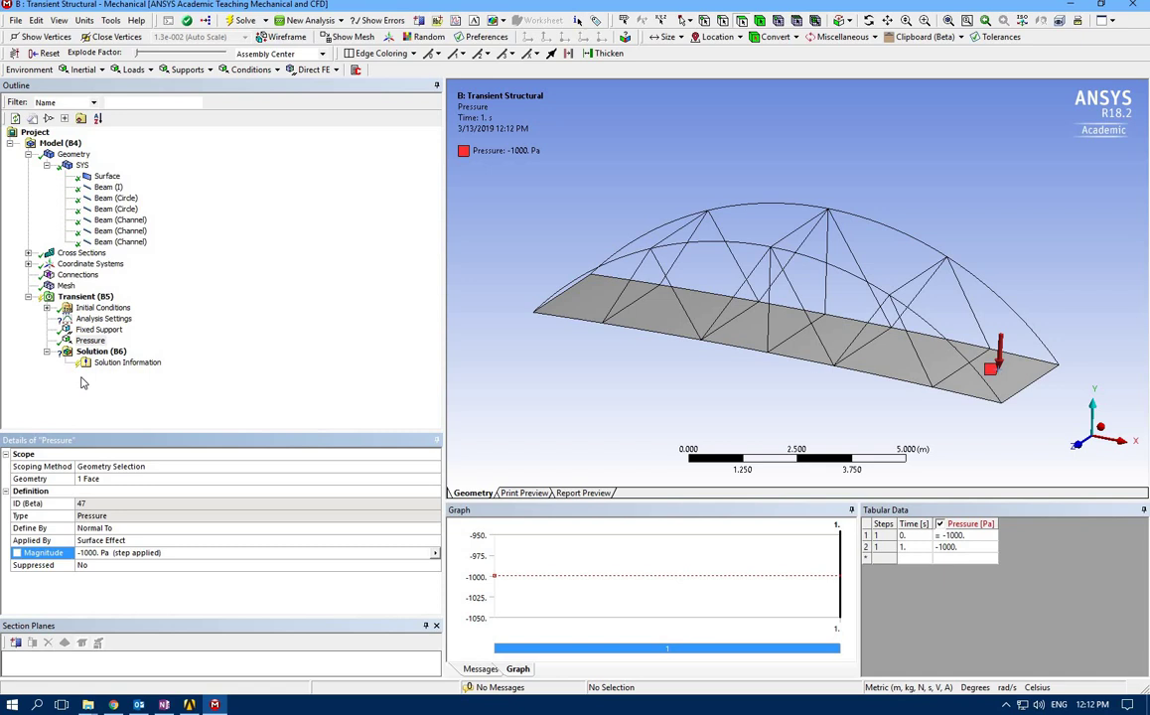
left_click(105, 320)
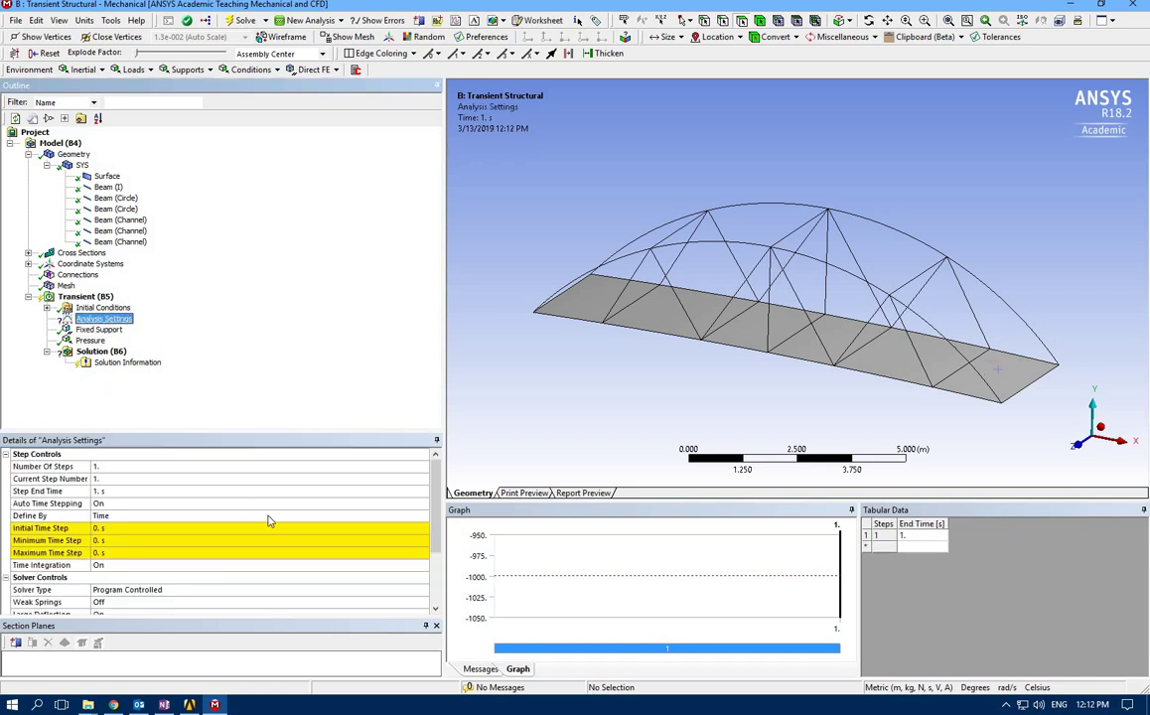
Step: Set Step End Time to 7 s, defined by Substeps with initial, minimum and maximum substeps 5
left_click(103, 490)
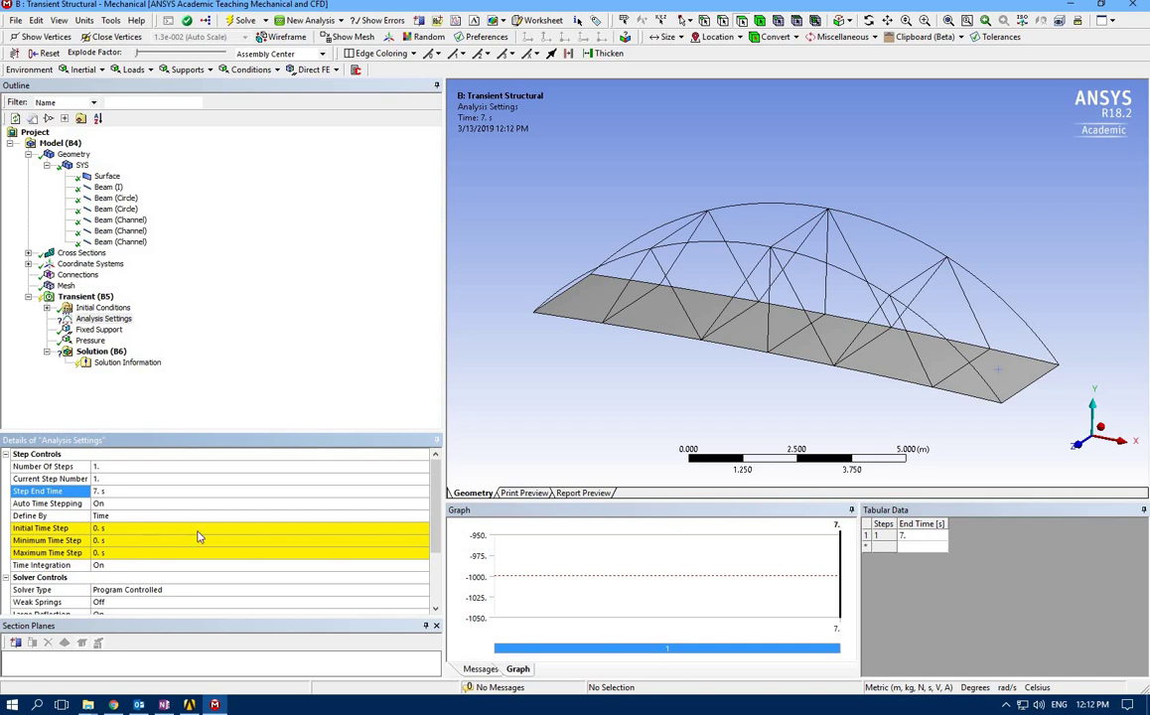
left_click(327, 515)
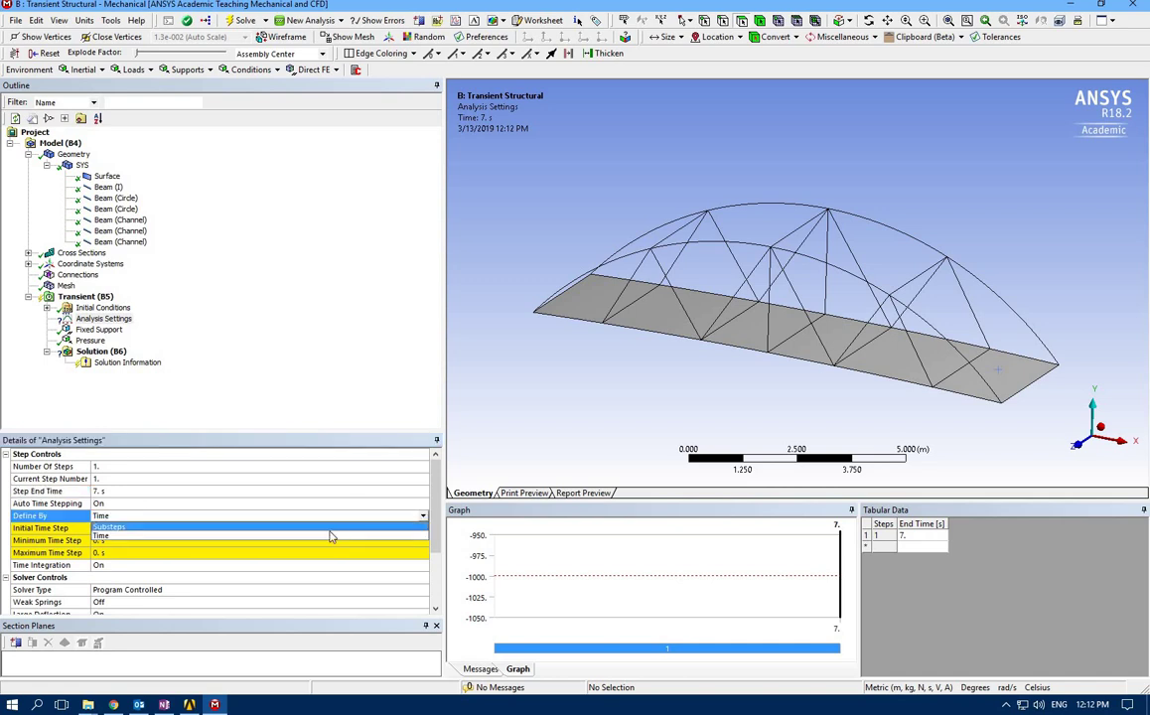
left_click(338, 527)
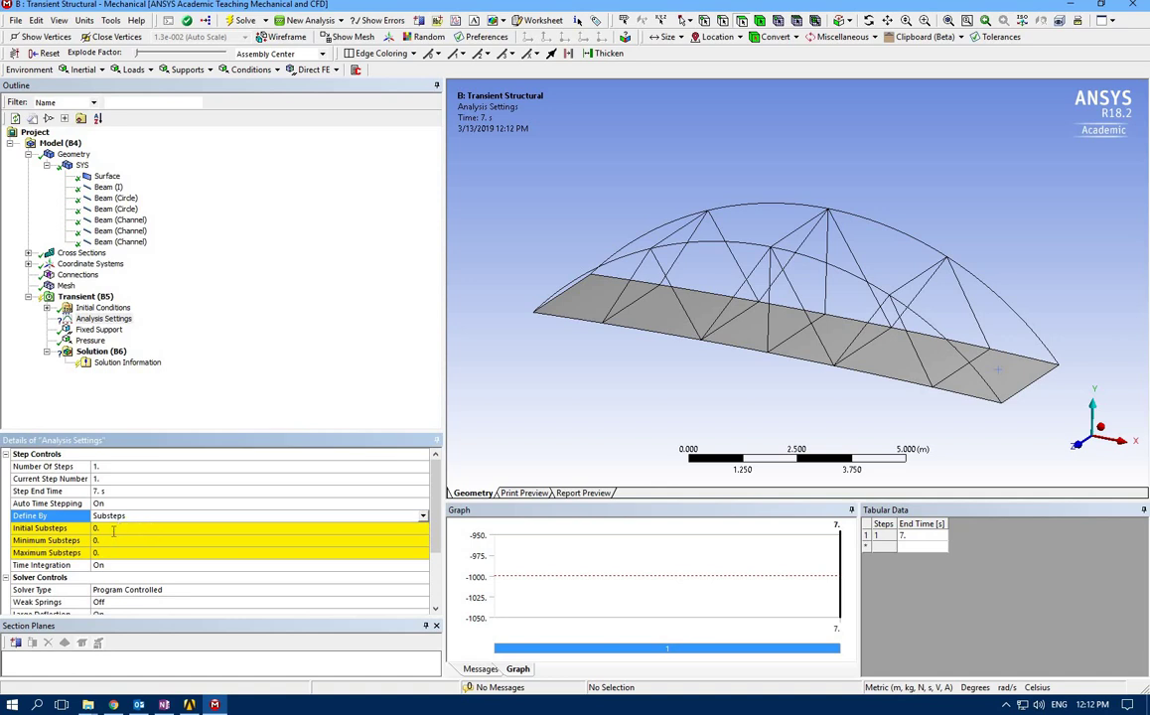
left_click(111, 529)
type("5")
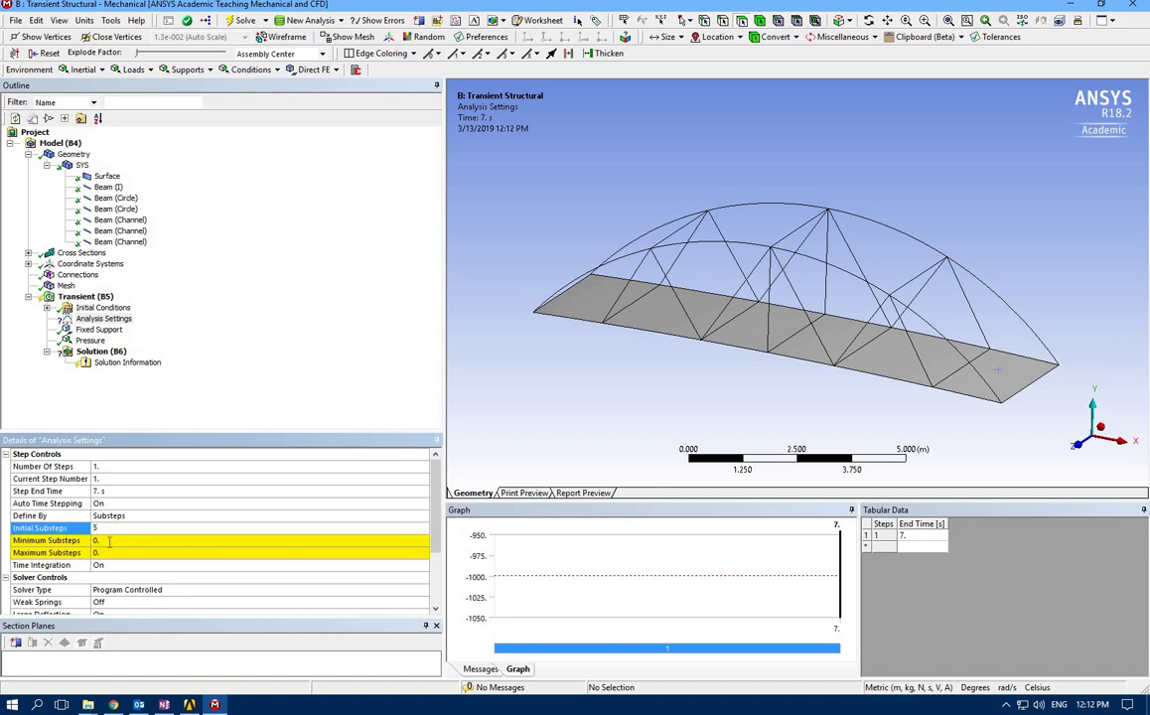
left_click(110, 541)
type("5")
left_click(115, 551)
type("5")
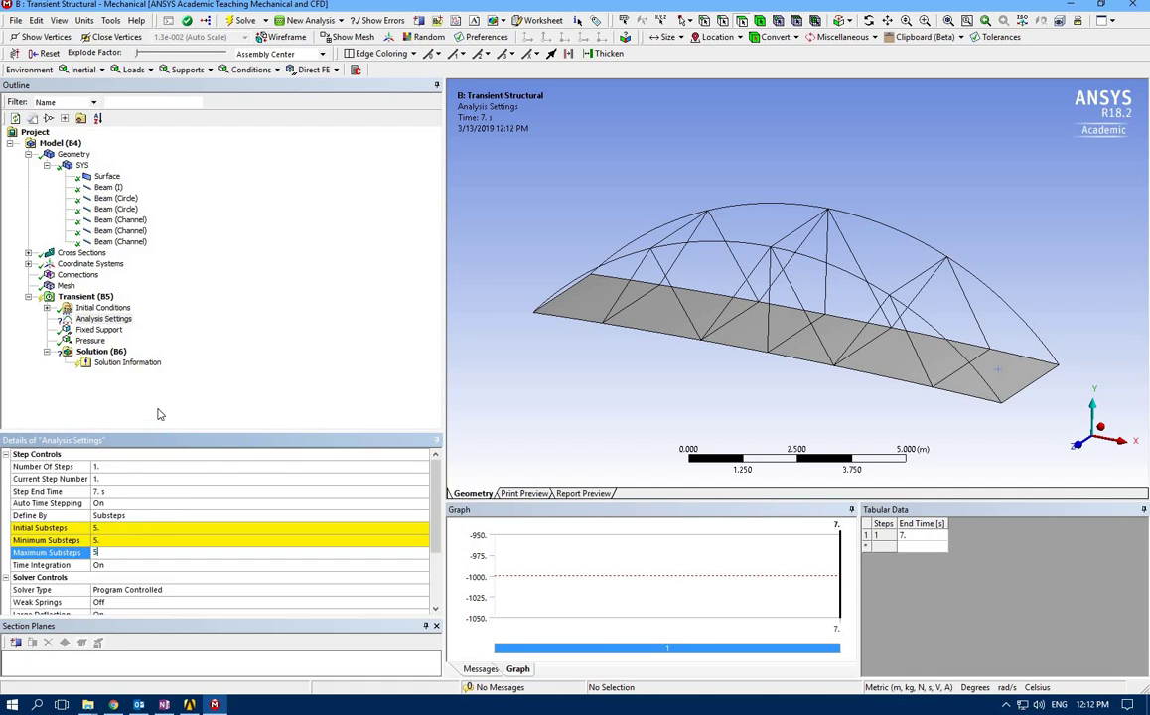
key("Return")
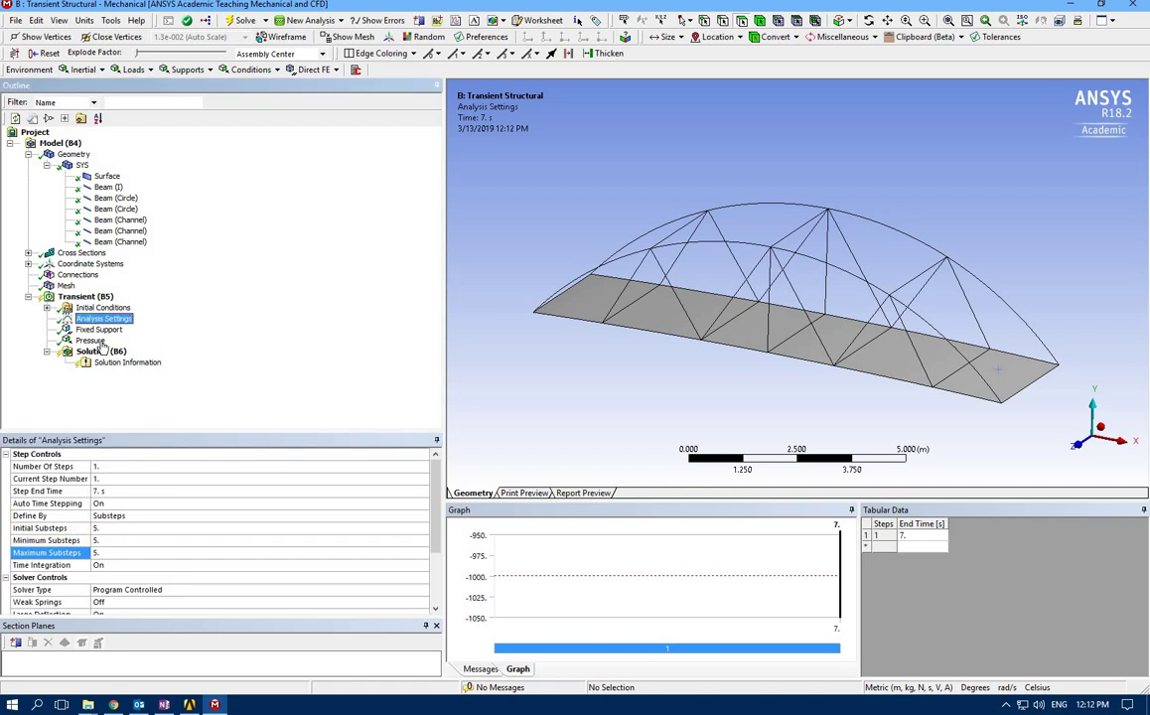
left_click(102, 318)
Step: Add pressure tabular rows at times 1, 2, 3, 4, 5 and 6 s
left_click(89, 339)
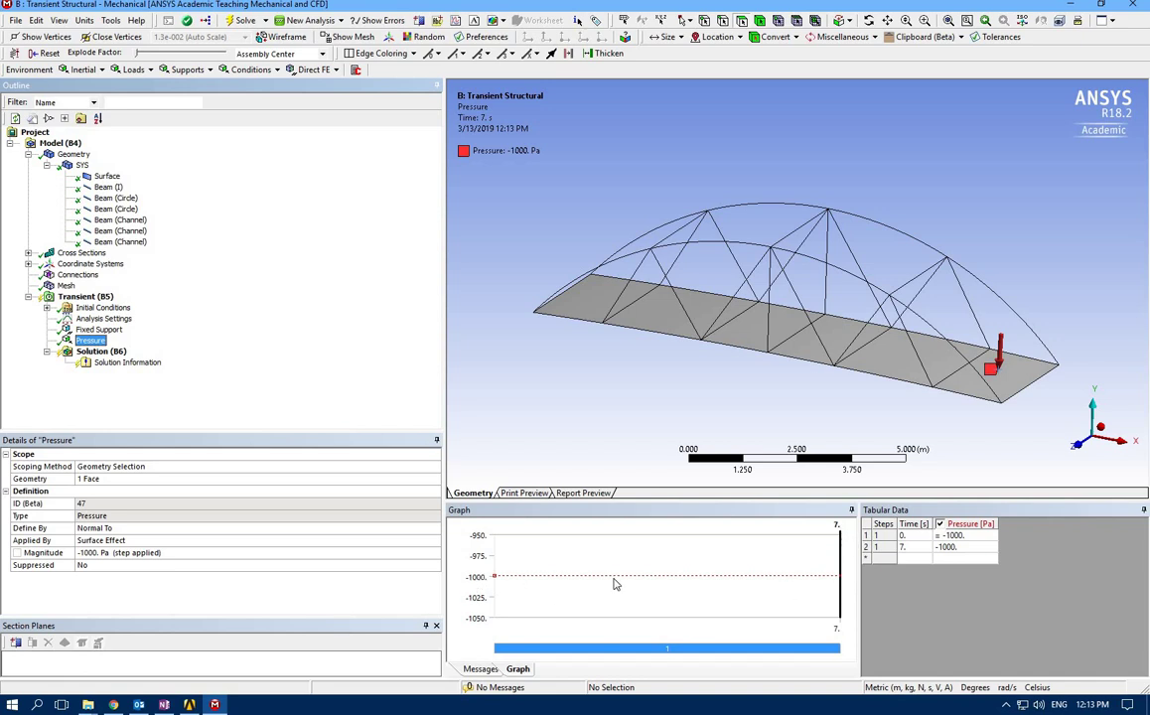
left_click(911, 557)
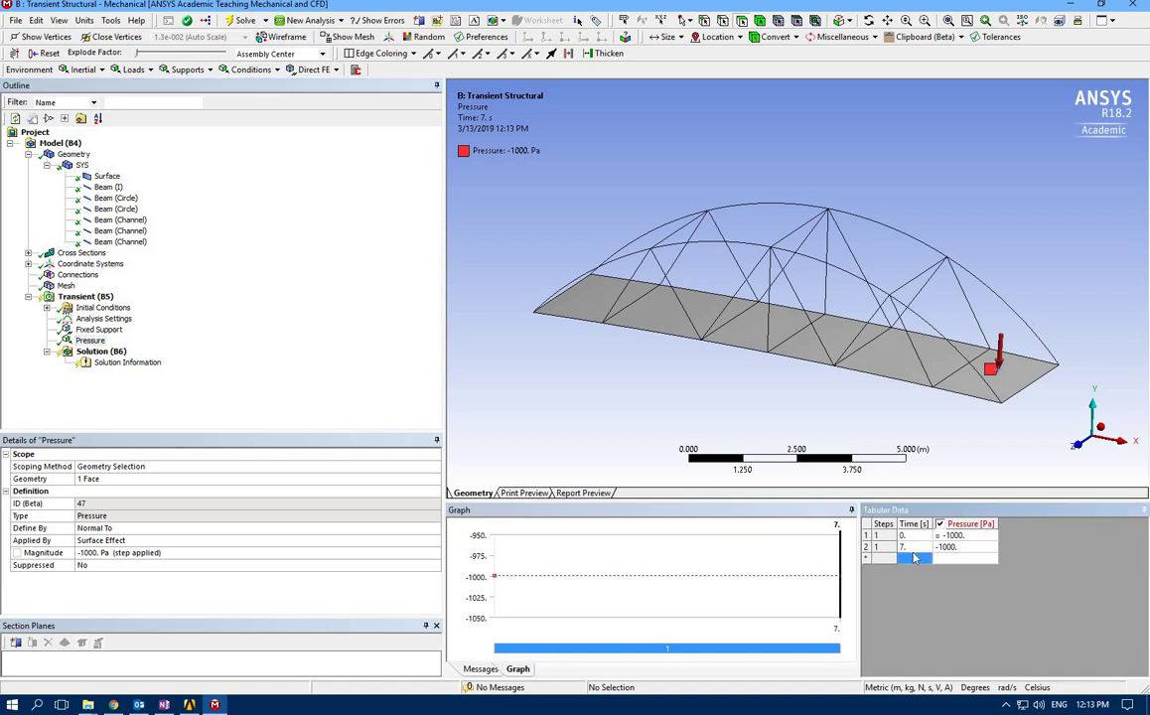
type("1")
key("Tab")
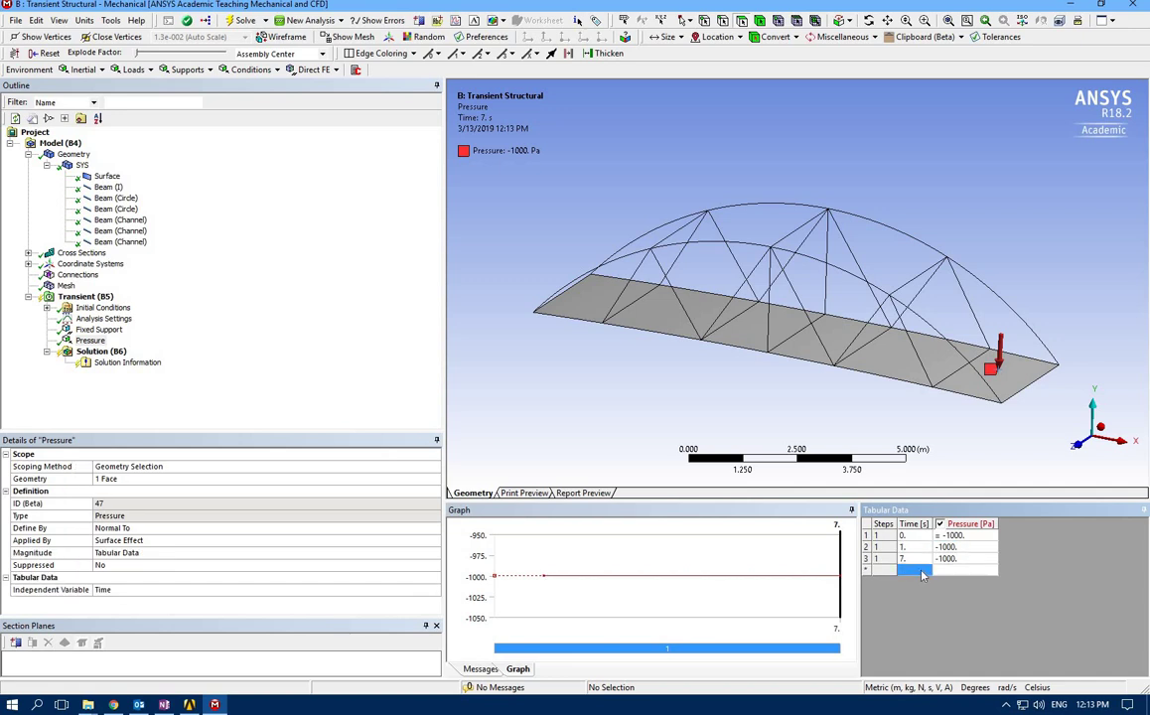
type("2")
key("Tab")
type("3")
key("Tab")
left_click(913, 593)
type("4")
key("Tab")
left_click(912, 606)
type("5")
key("Tab")
left_click(912, 618)
type("6.")
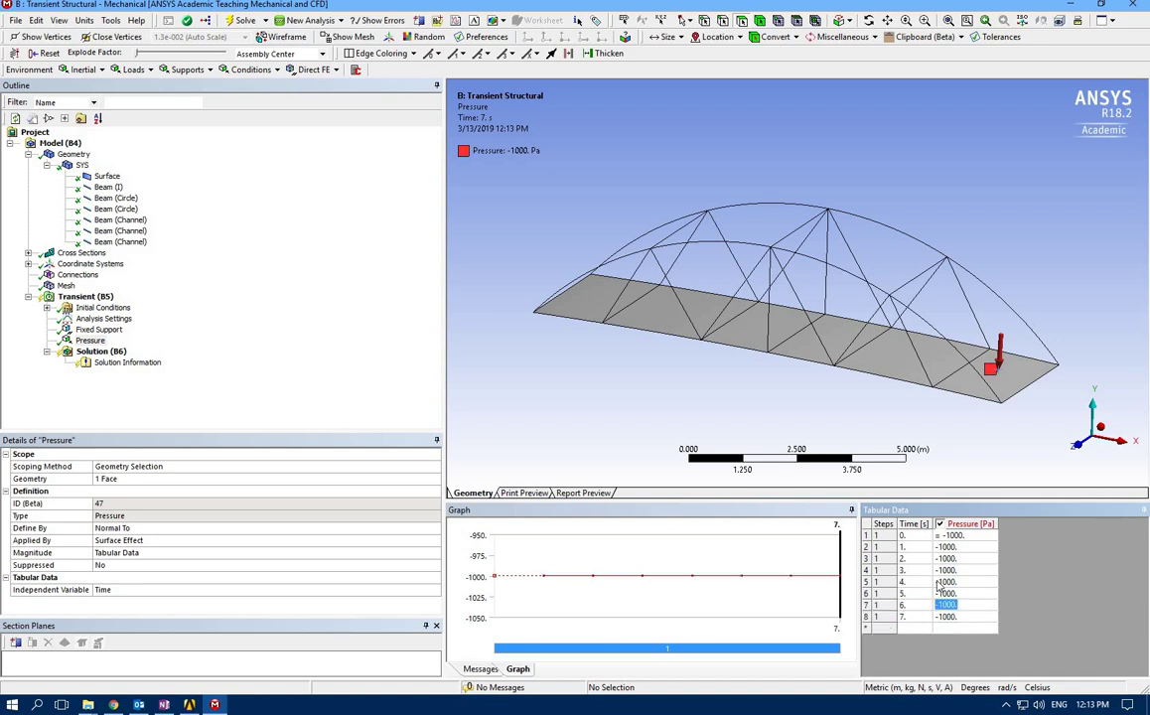
key("Tab")
Step: Set the pressure to 0 Pa for times 1–7 s and -1000 Pa at 0 s
left_click(960, 548)
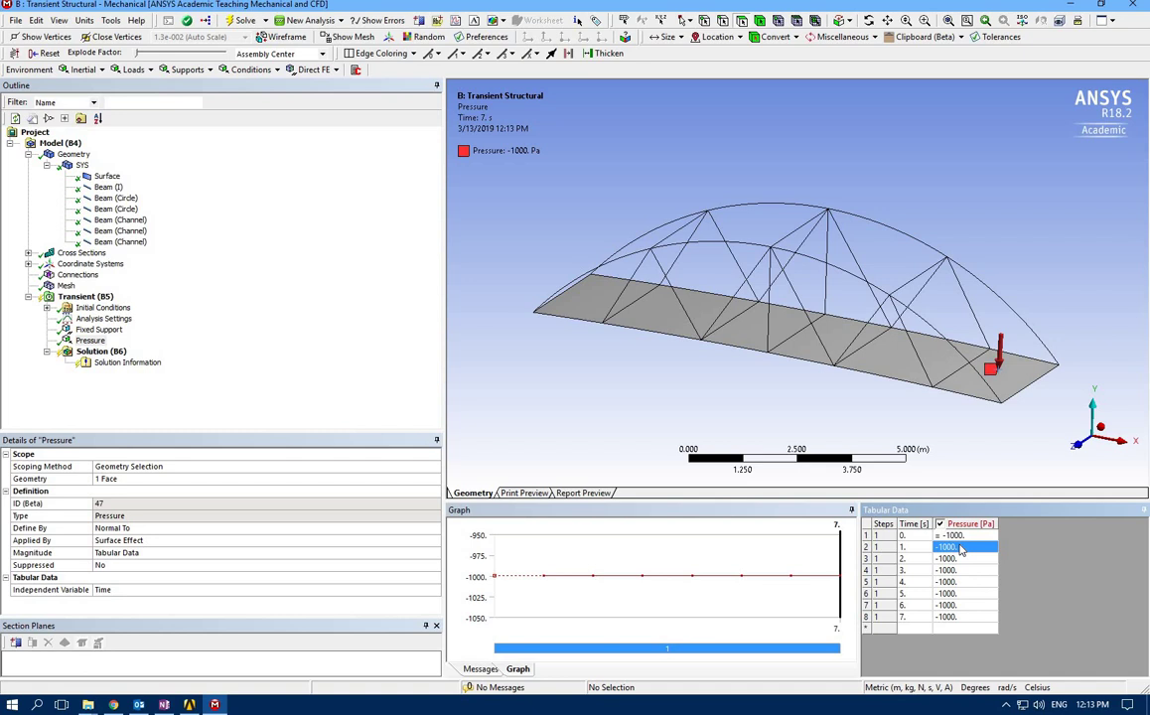
type("0")
key("Return")
type("0")
key("Return")
type("0")
key("Return")
type("0")
key("Return")
type("0")
key("Return")
type("0")
key("Return")
type("0")
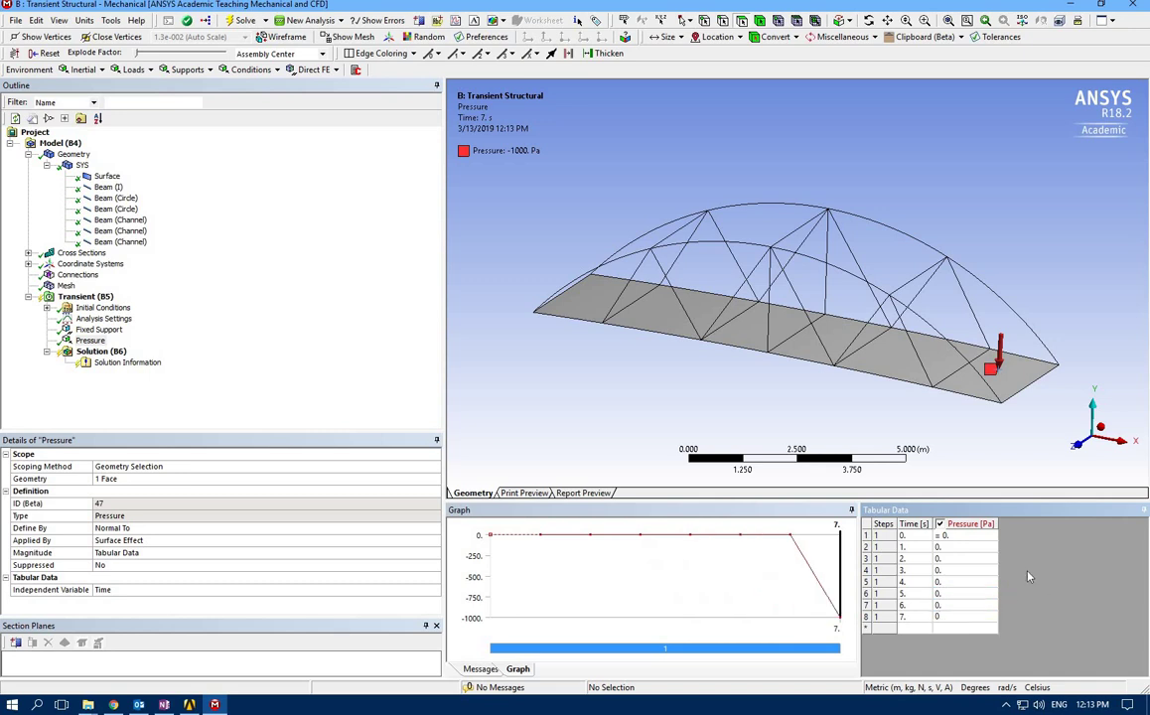
key("Return")
left_click(961, 537)
type("-100")
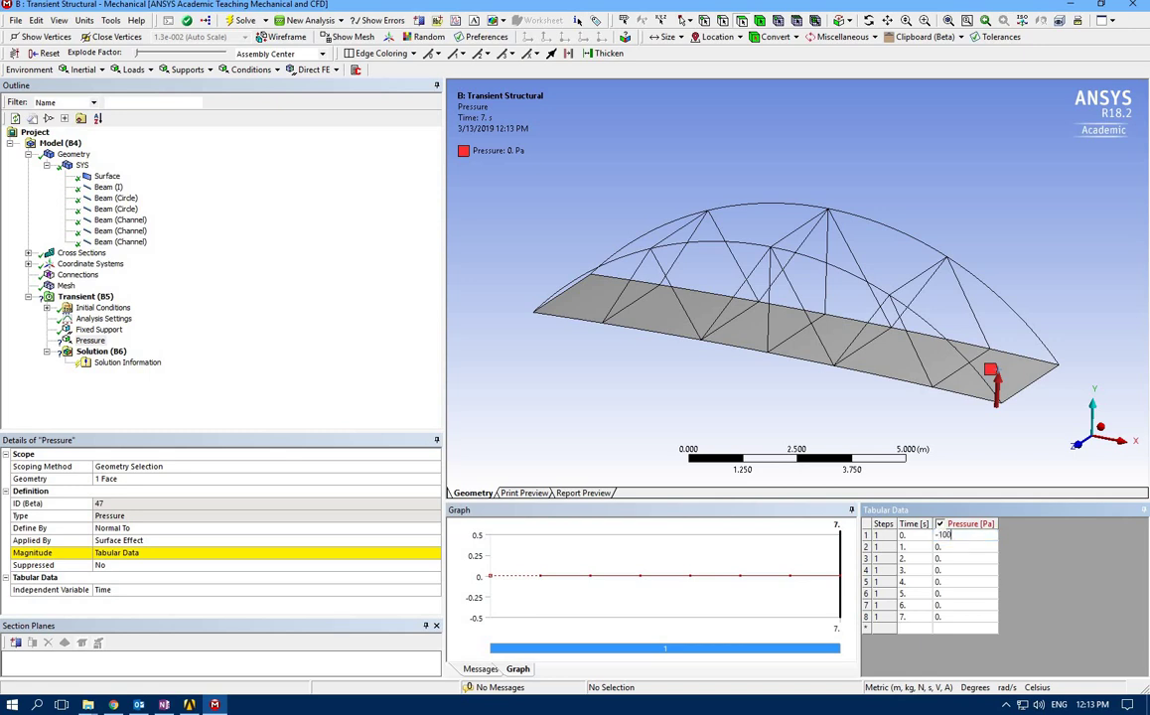
type("0")
key("Return")
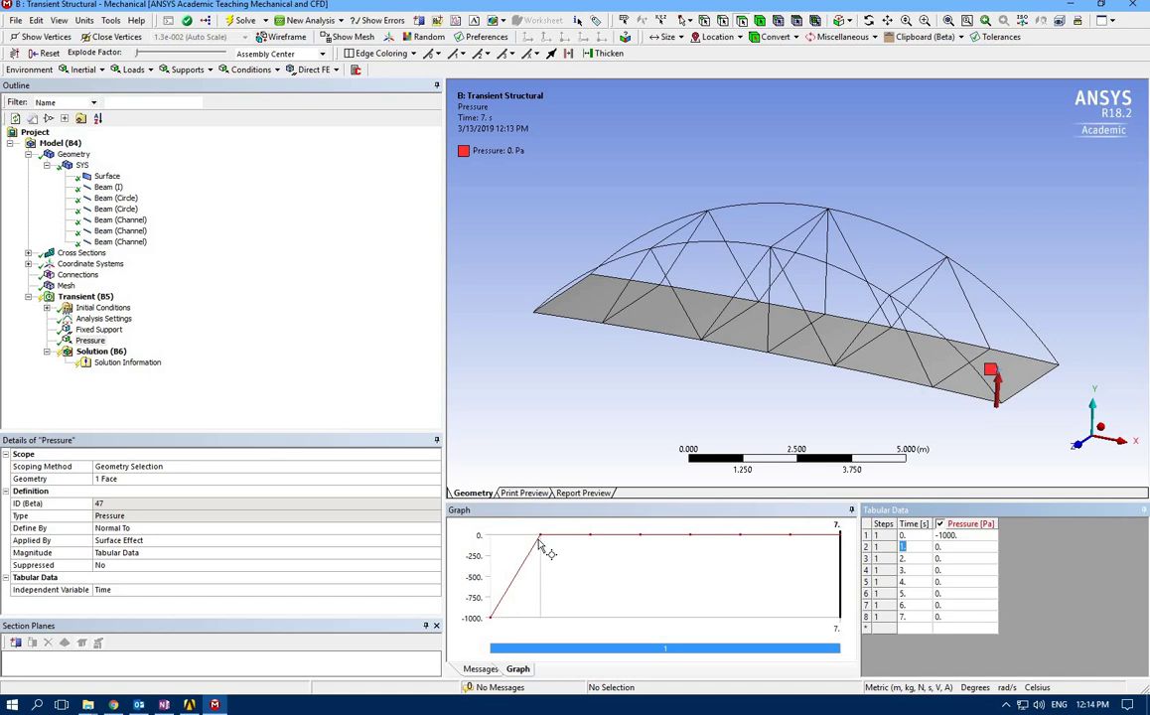
Step: Duplicate the pressure as Pressure 2 and assign it to the next deck face
right_click(98, 341)
left_click(133, 406)
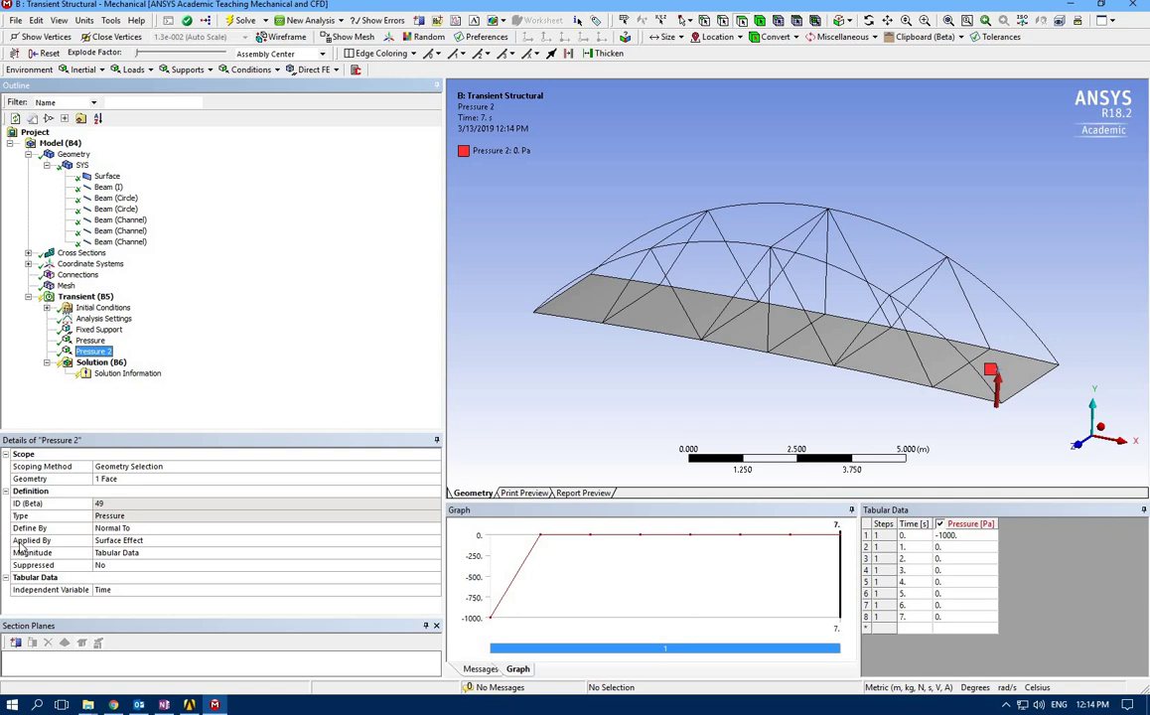
left_click(896, 372)
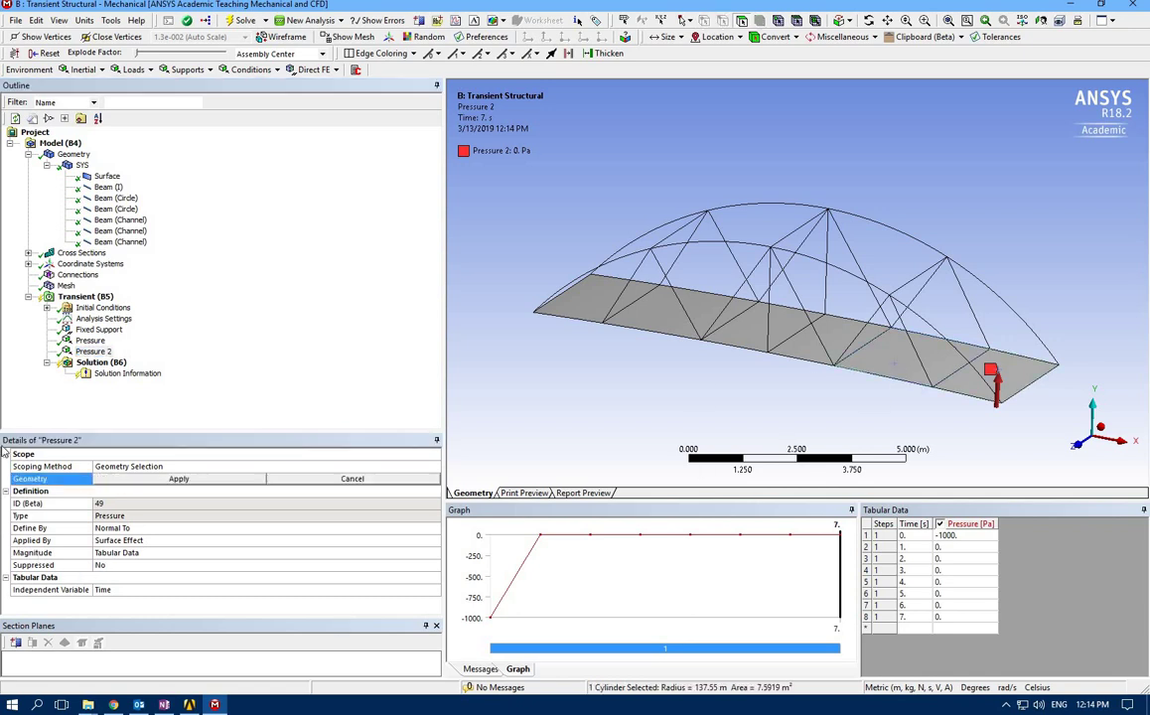
left_click(159, 485)
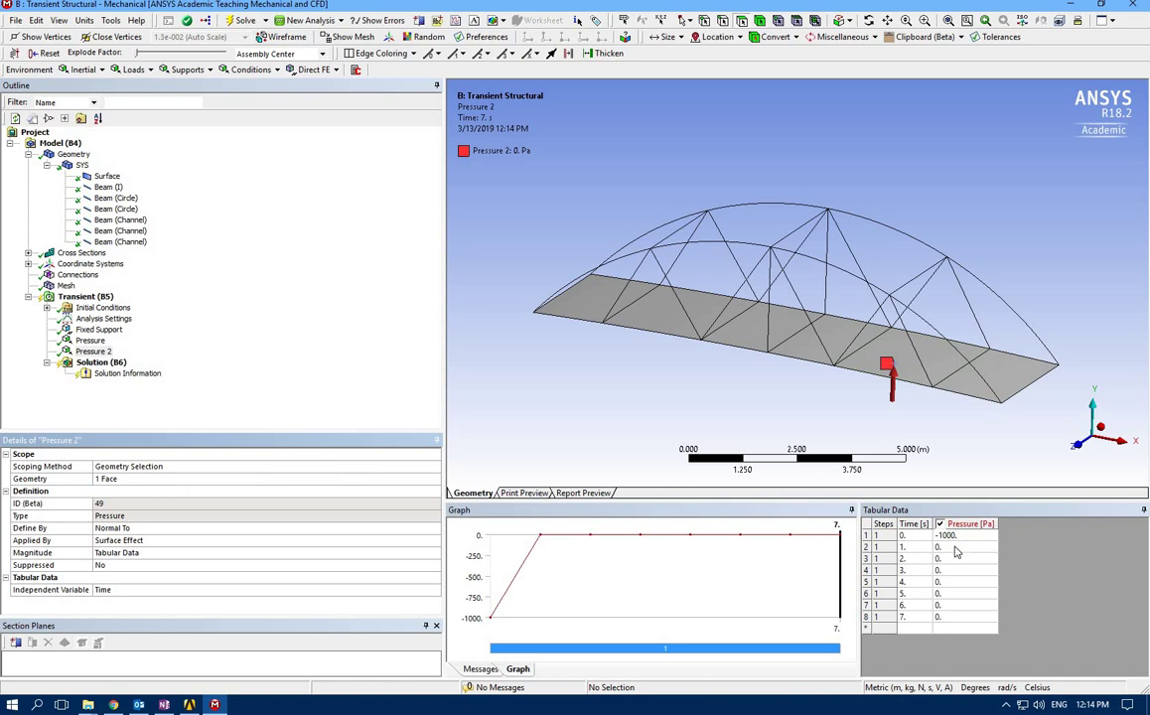
Step: Set Pressure 2's table to 0 Pa at 0 s and -1000 Pa at 1 s
left_click(955, 537)
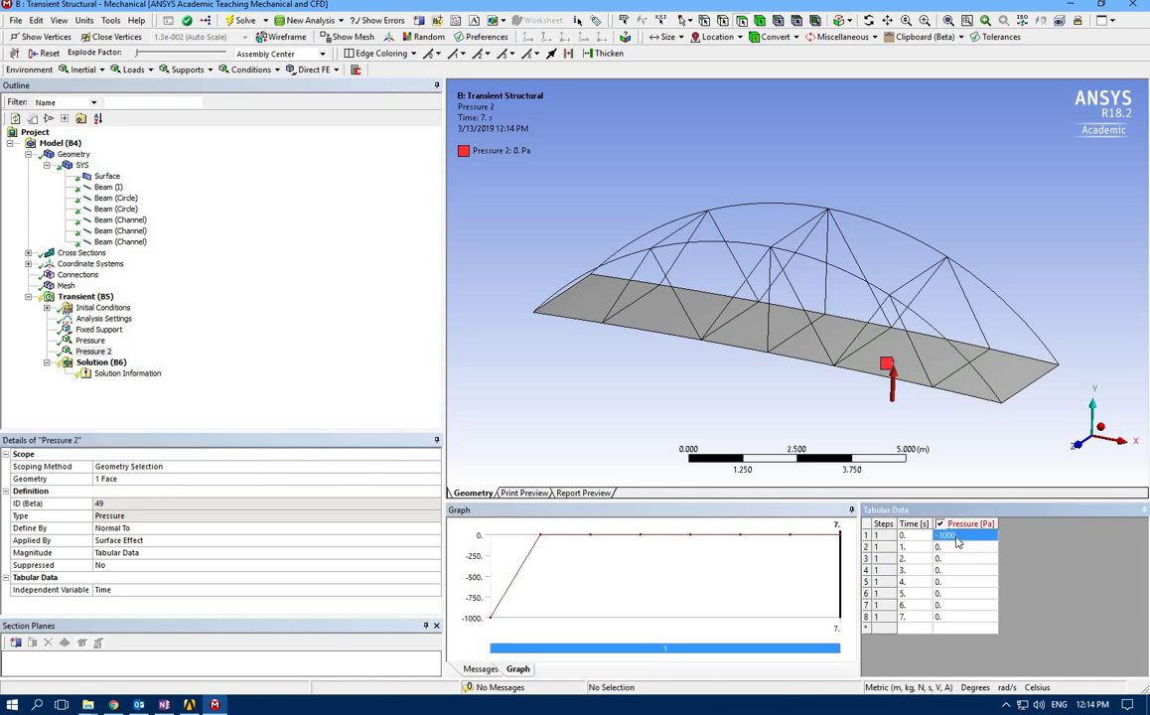
type("0")
key("Return")
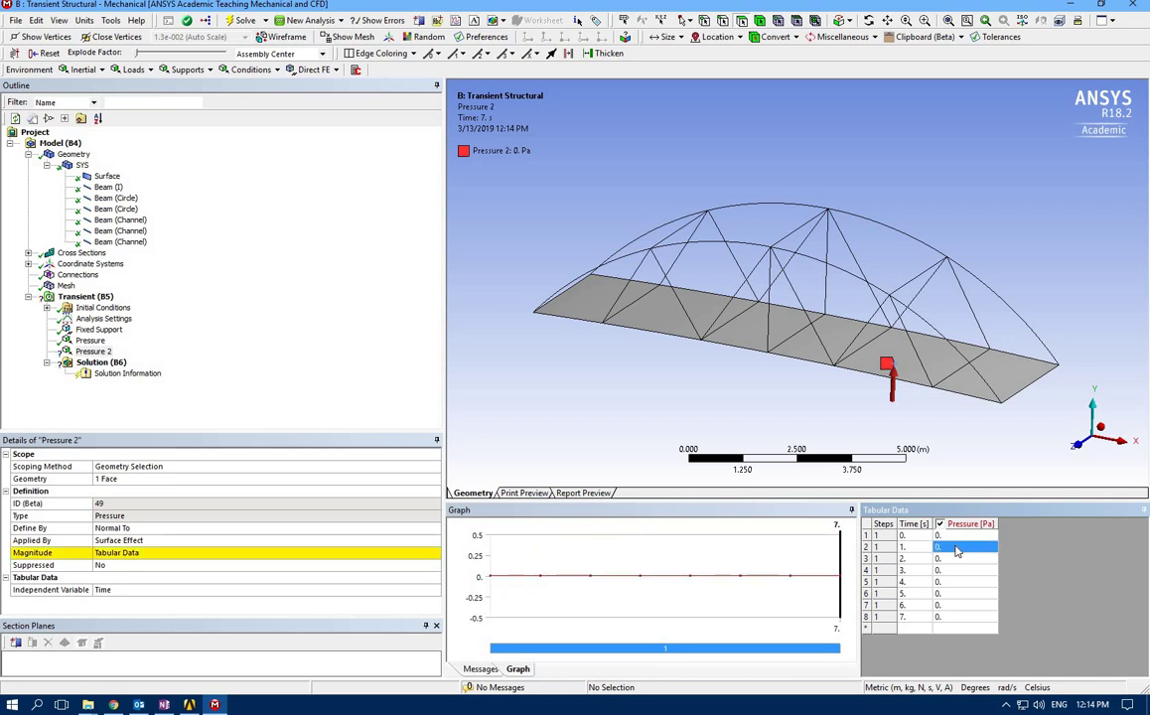
type("-1000")
key("Return")
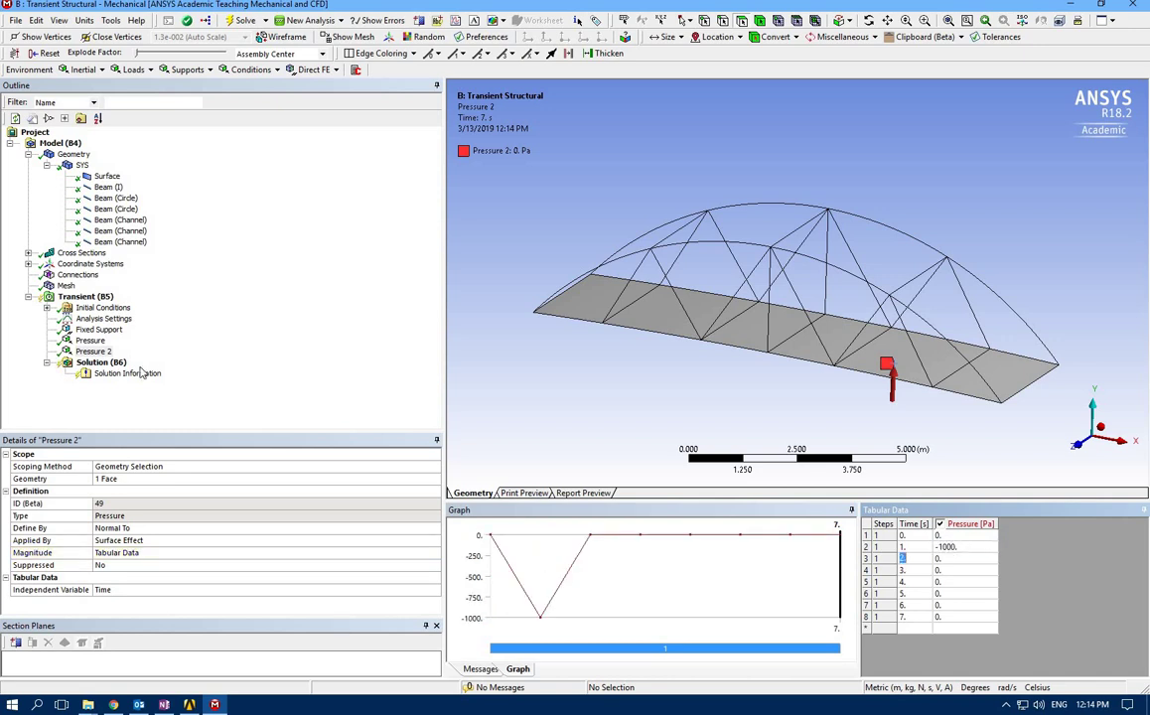
Step: Duplicate Pressure 2 as Pressure 3, peaking at -1000 Pa at 2 s and 0 Pa at 1 s
right_click(104, 351)
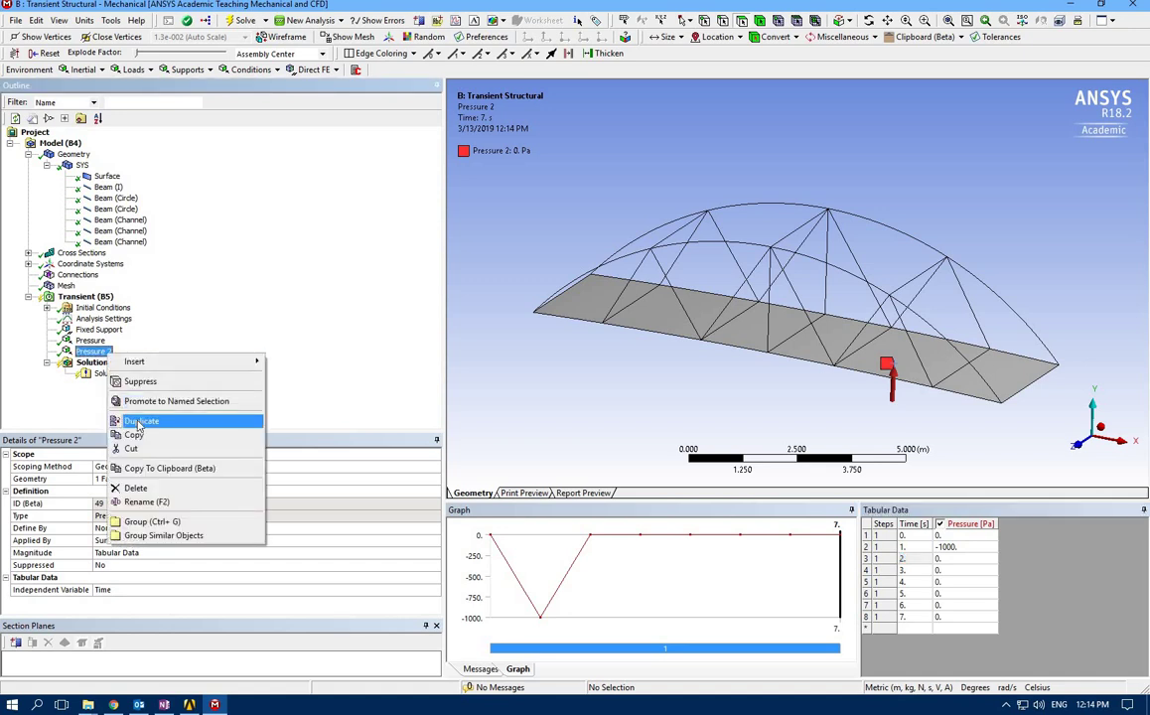
left_click(139, 422)
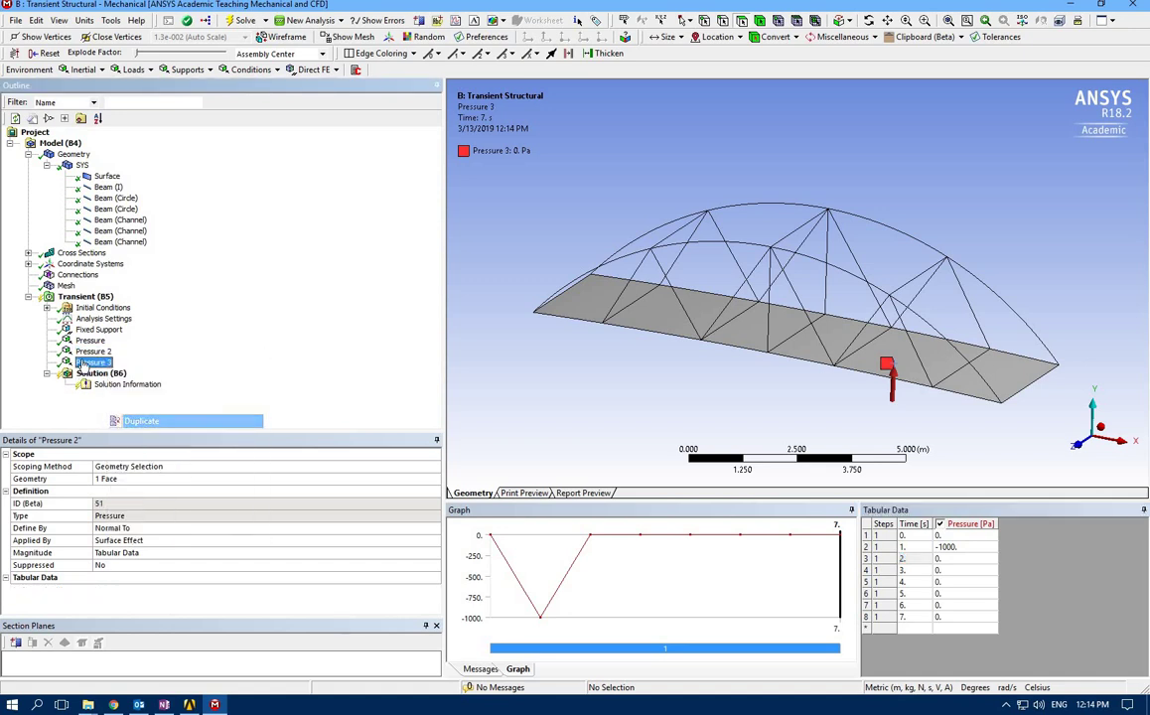
left_click(939, 560)
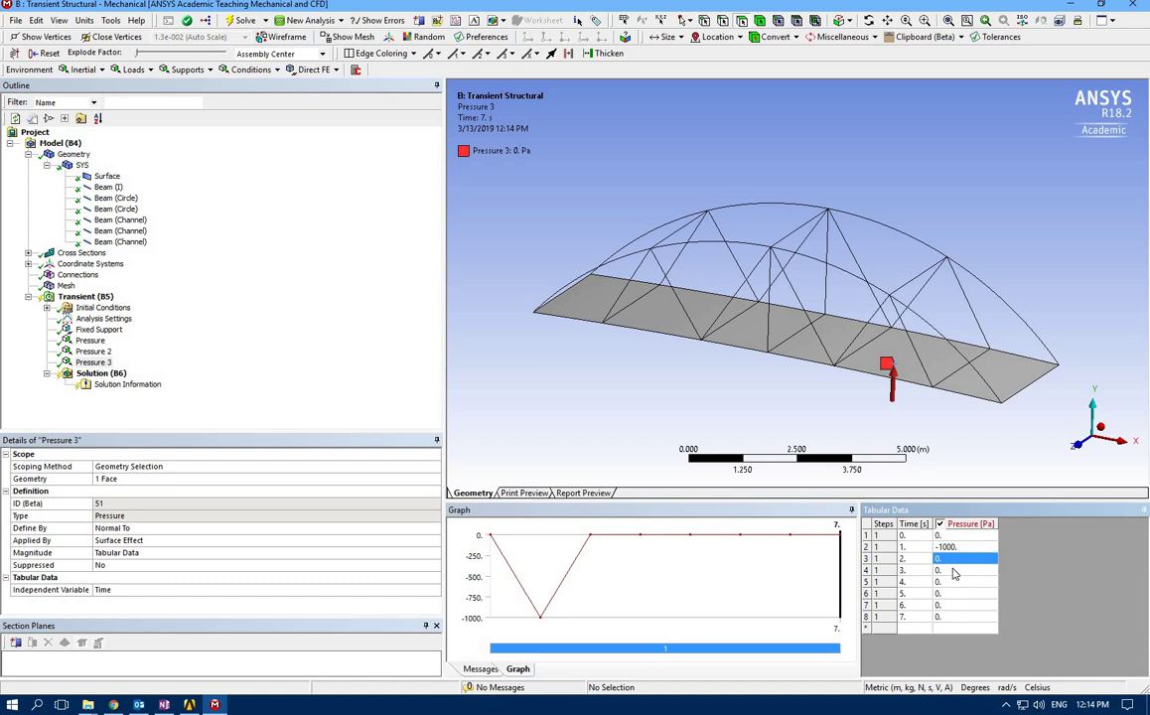
type("-1000")
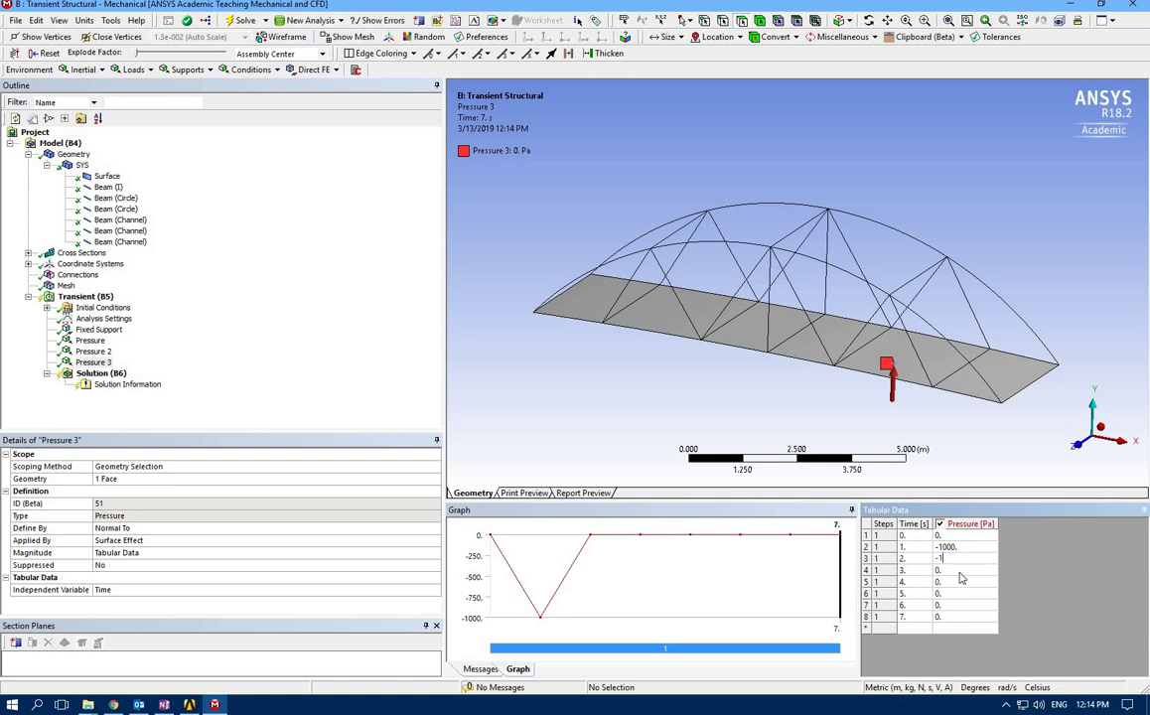
left_click(959, 547)
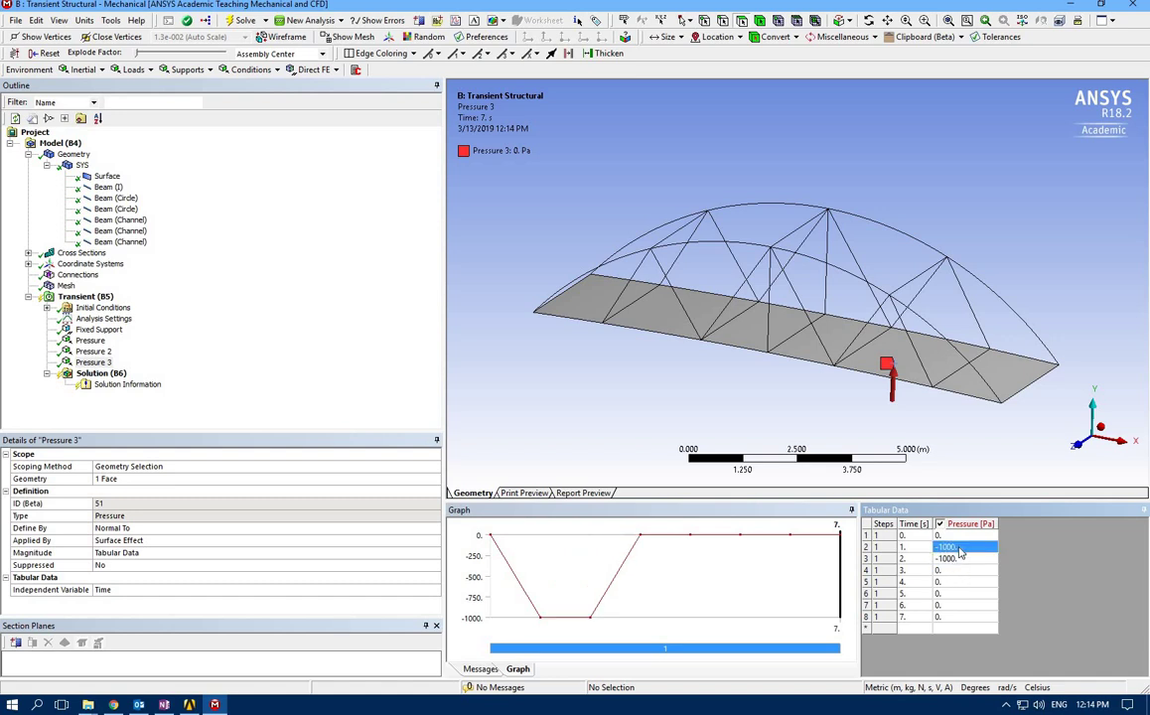
type("0")
key("Tab")
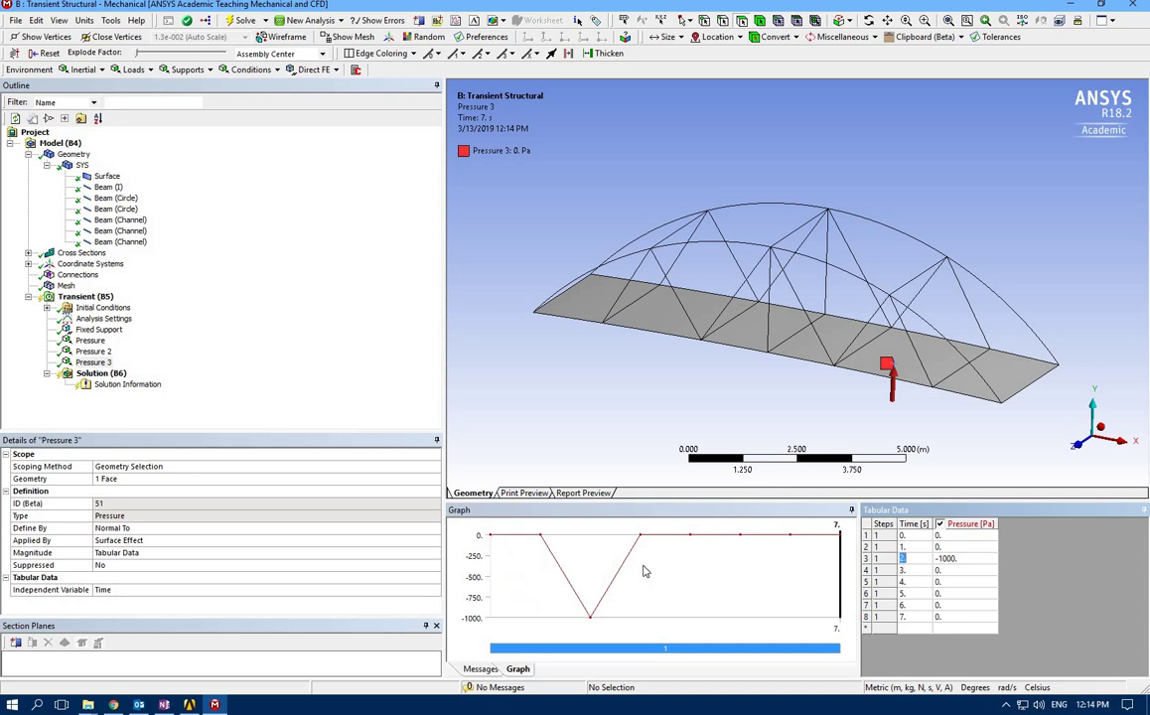
Step: Compare with Pressure and Pressure 2, then move Pressure 3 onto the next deck panel toward mid-bridge
left_click(90, 340)
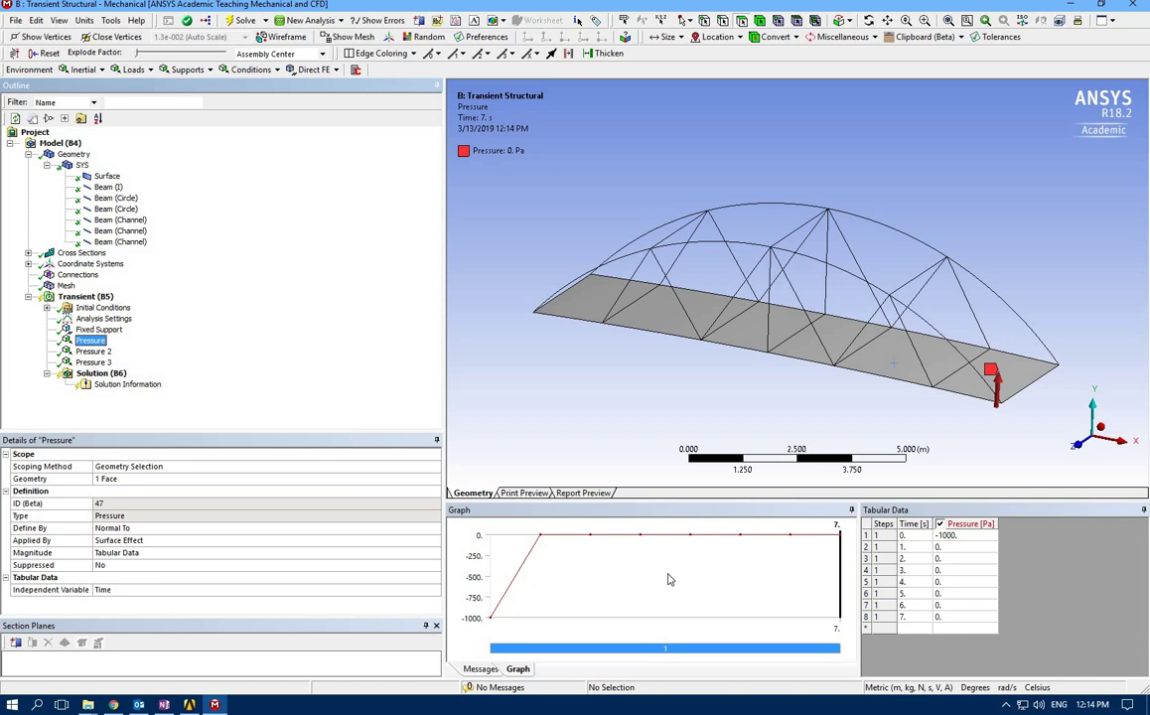
left_click(91, 351)
left_click(91, 362)
left_click(119, 479)
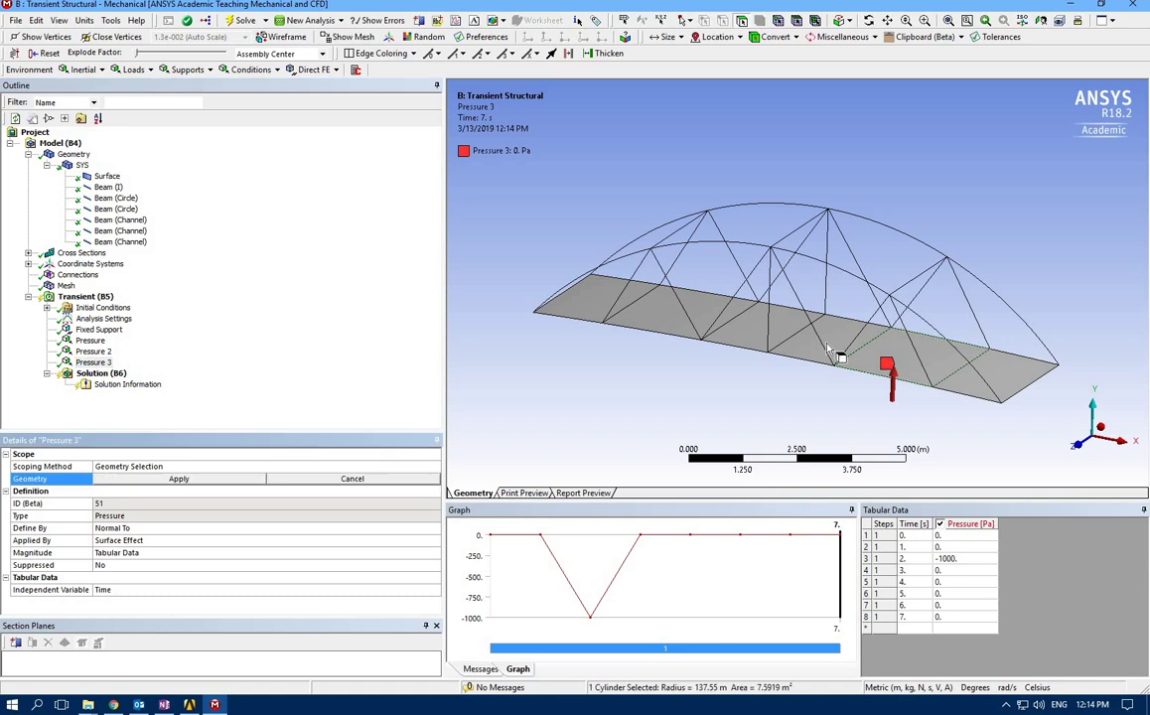
left_click(751, 323)
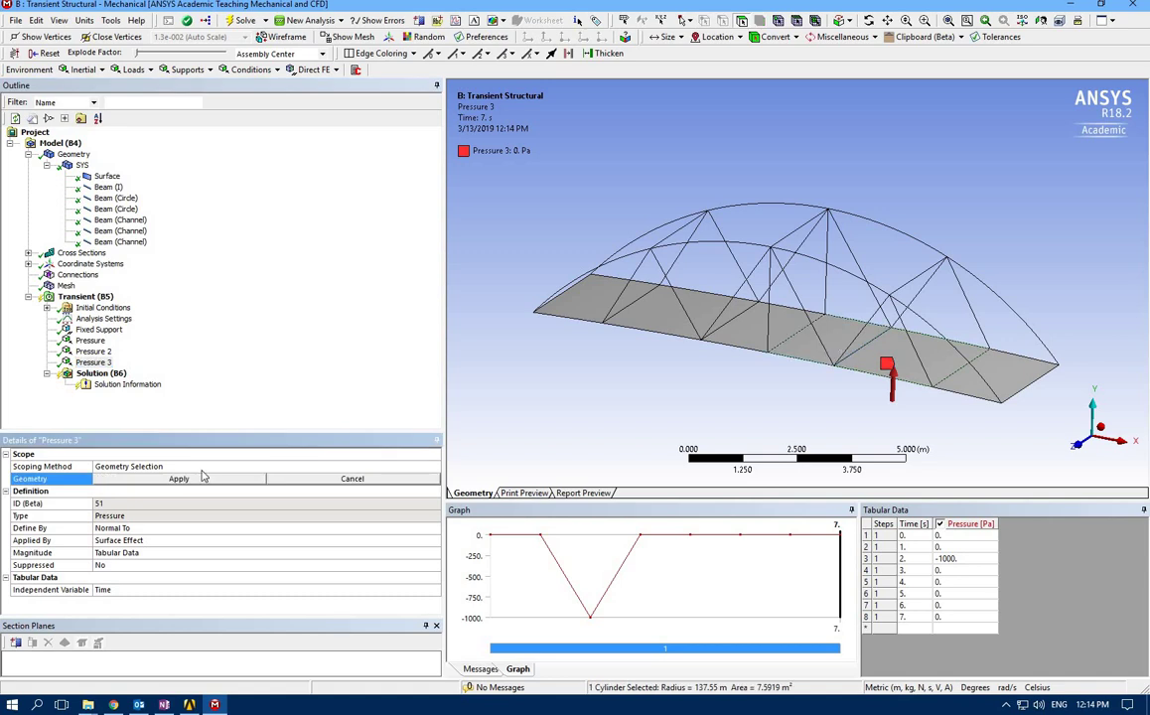
left_click(179, 479)
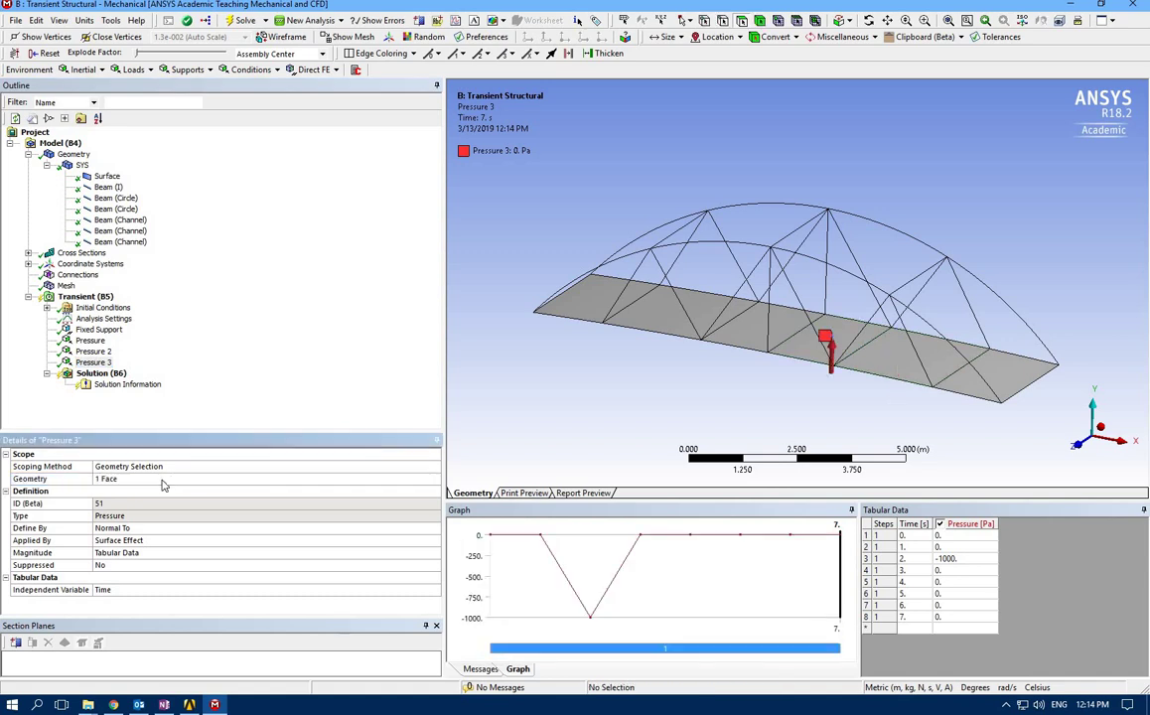
Step: Duplicate Pressure 3 as Pressure 4 on the next deck panel, peaking at -1000 Pa at 3 s, 0 Pa at 2 s
right_click(87, 363)
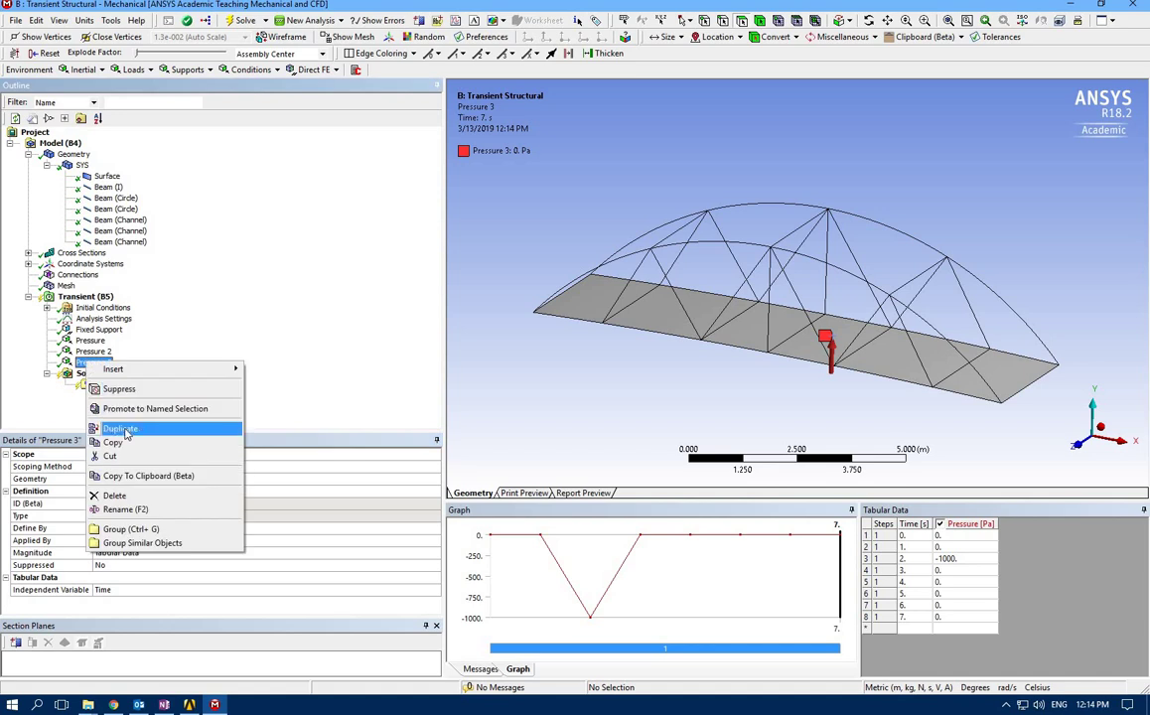
left_click(112, 389)
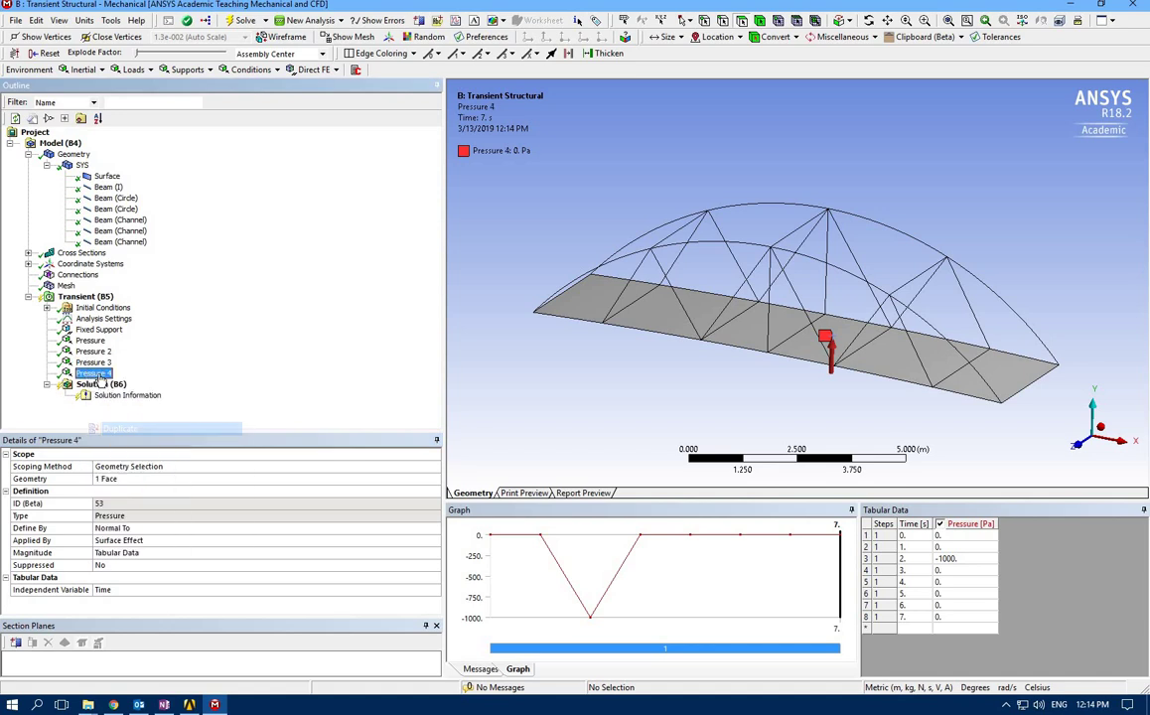
left_click(807, 338)
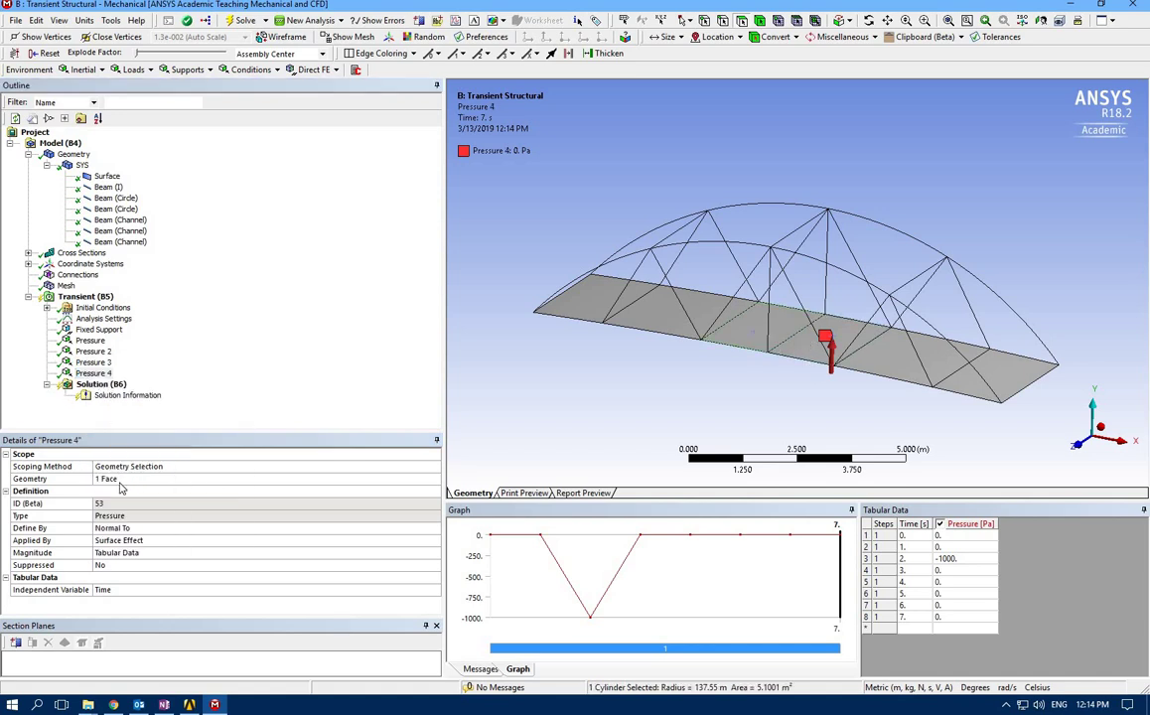
left_click(111, 479)
key("Return")
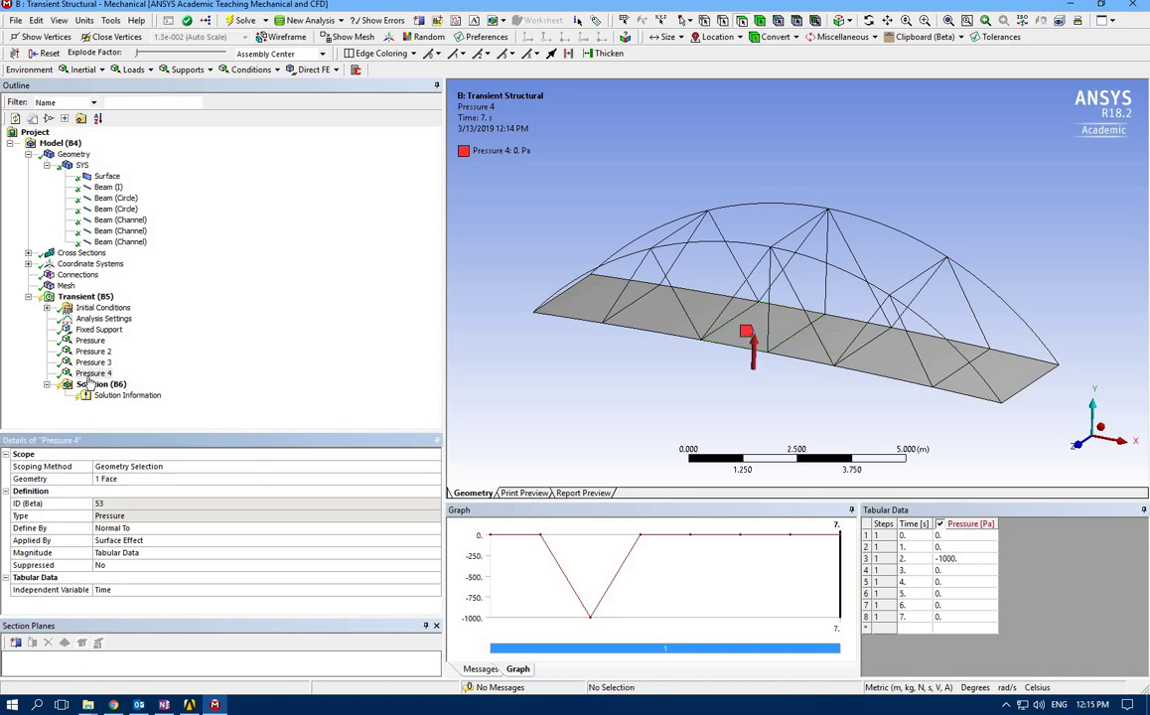
left_click(948, 571)
type("-1000")
left_click(943, 559)
type("0")
key("Return")
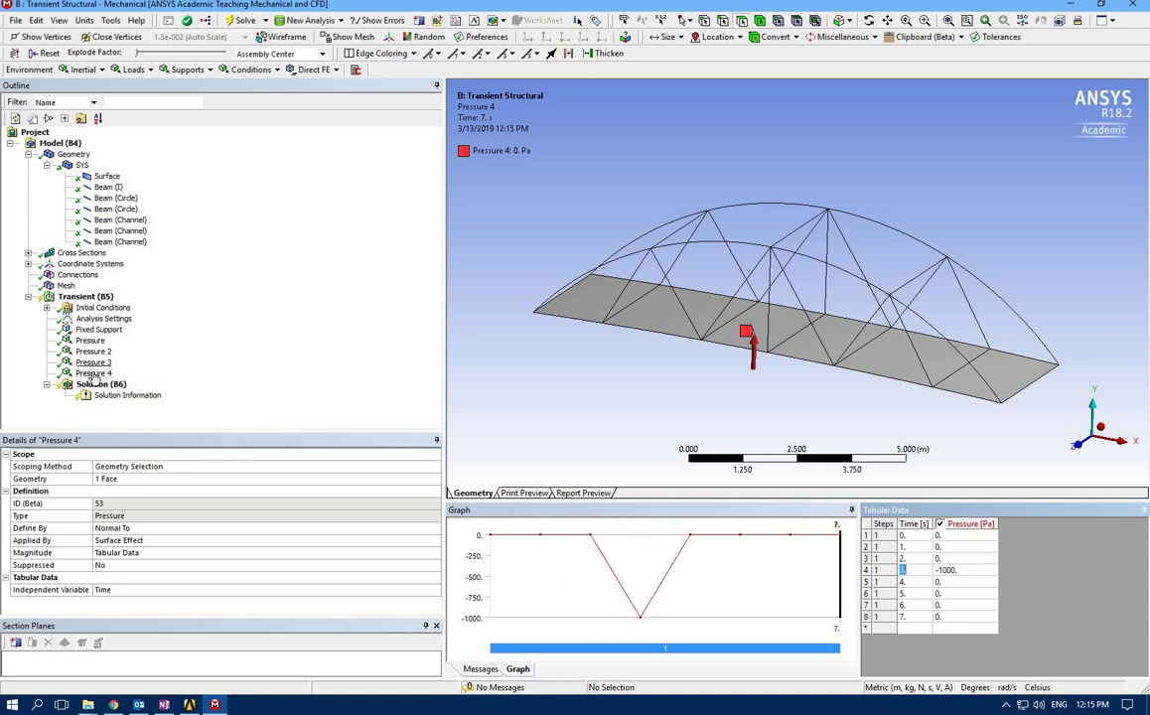
Step: Duplicate Pressure 4 as Pressure 5 on the following deck panel, peaking at -1000 Pa at 4 s, 0 Pa at 3 s
right_click(94, 373)
left_click(127, 440)
left_click(358, 478)
left_click(672, 323)
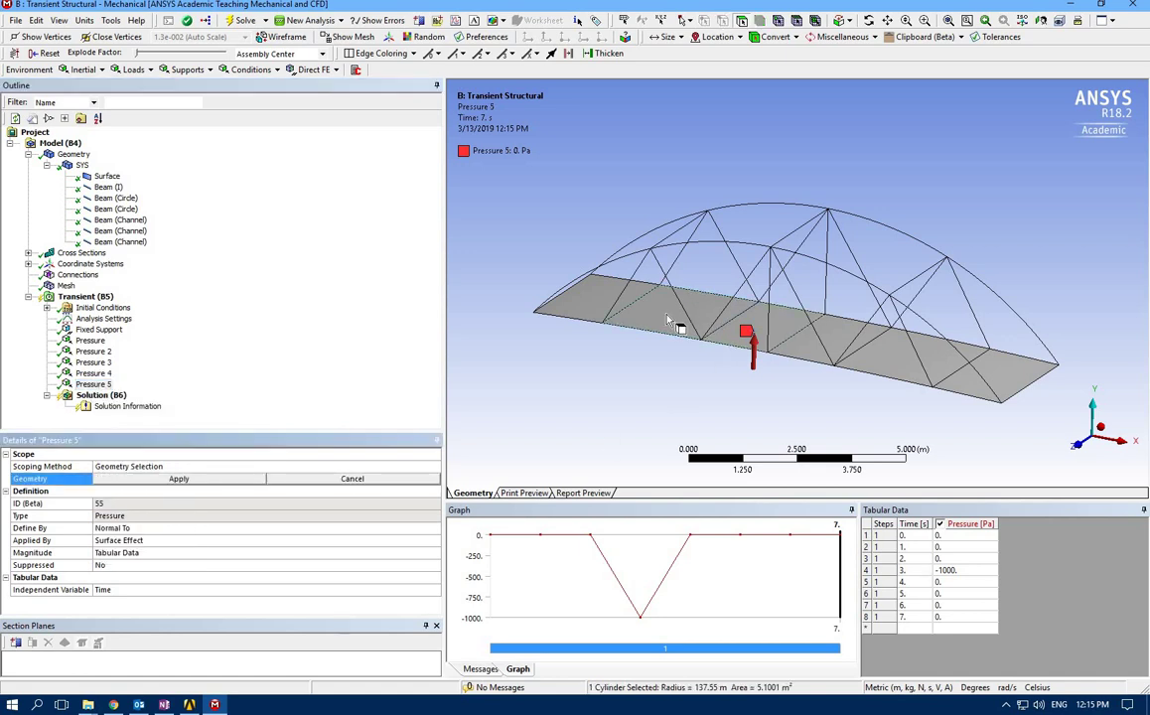
left_click(149, 478)
left_click(963, 583)
type("-1000")
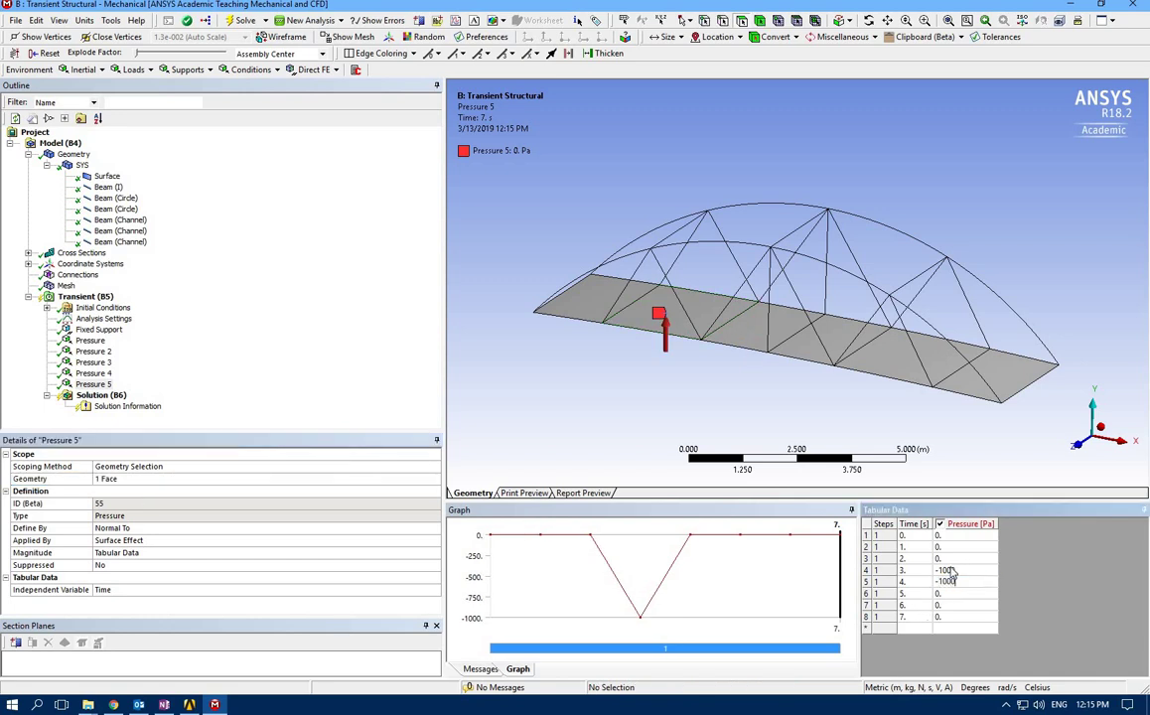
left_click(950, 572)
type("0")
left_click(102, 385)
Step: Duplicate Pressure 5 as Pressure 6 on the end deck panel, -1000 Pa at 5 s and 0 Pa at 4 s
right_click(106, 386)
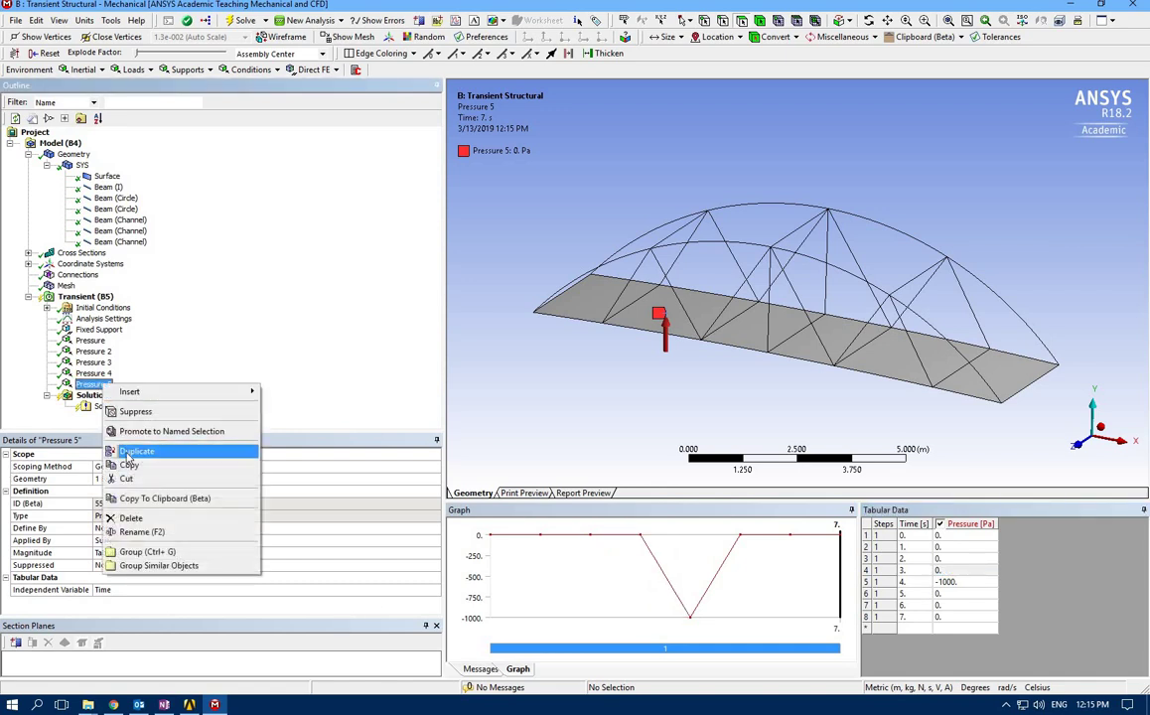
left_click(129, 452)
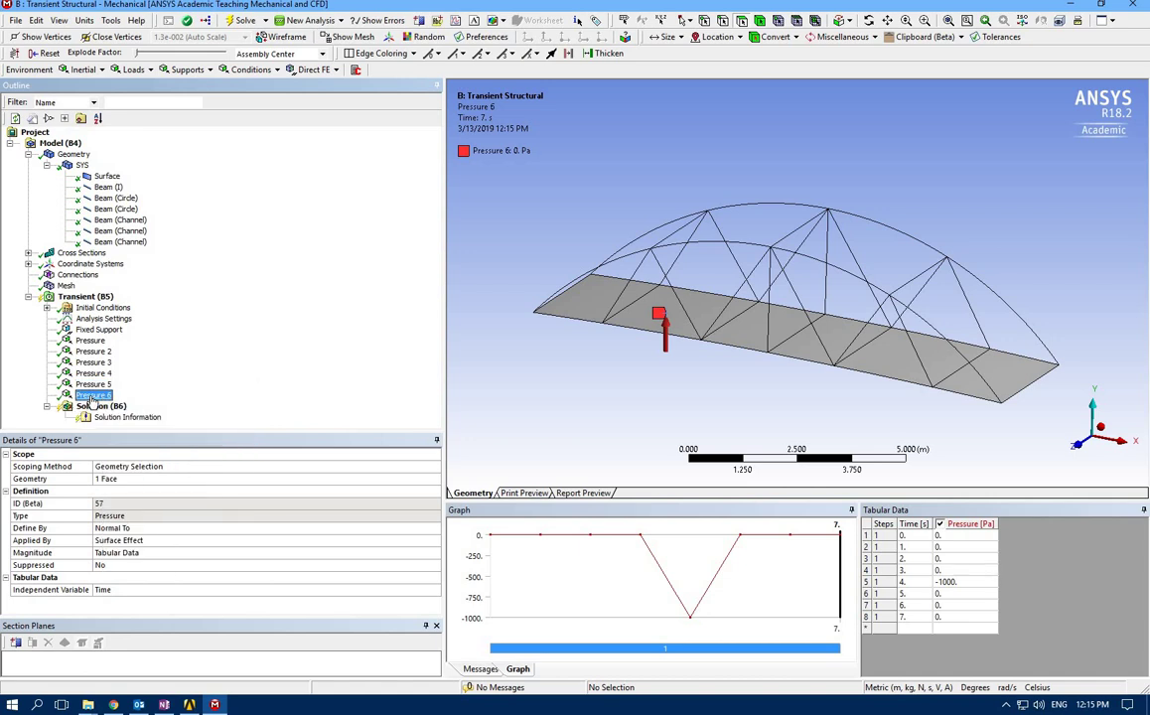
left_click(562, 320)
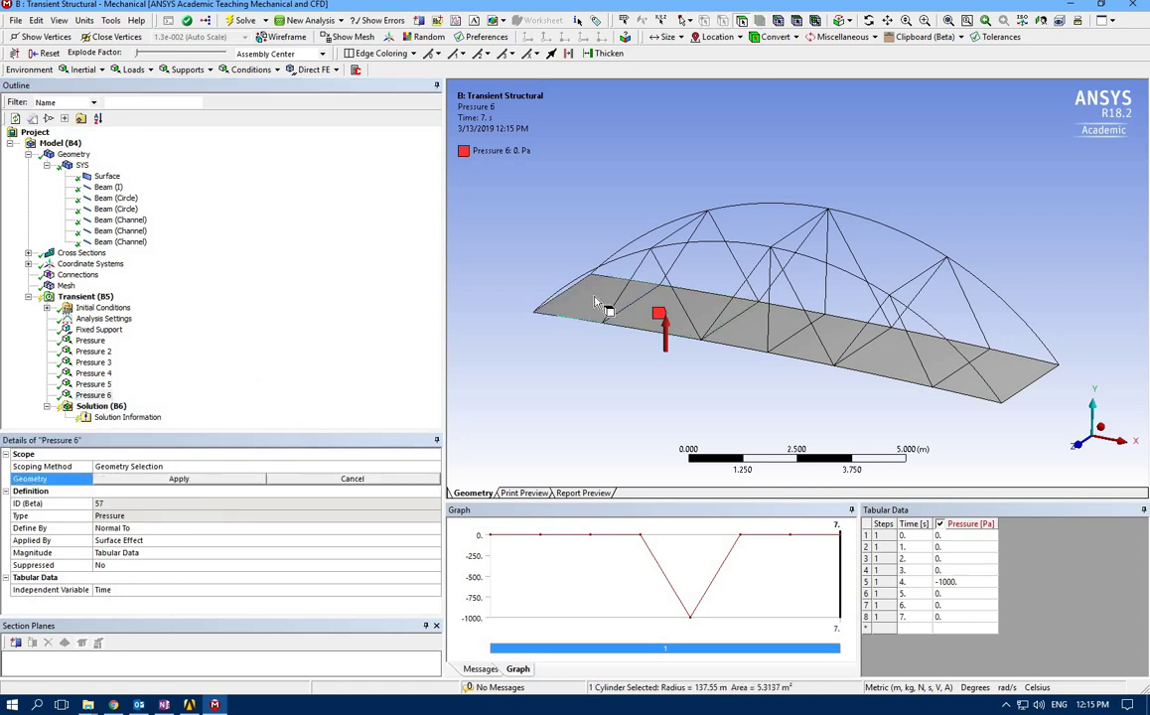
left_click(152, 483)
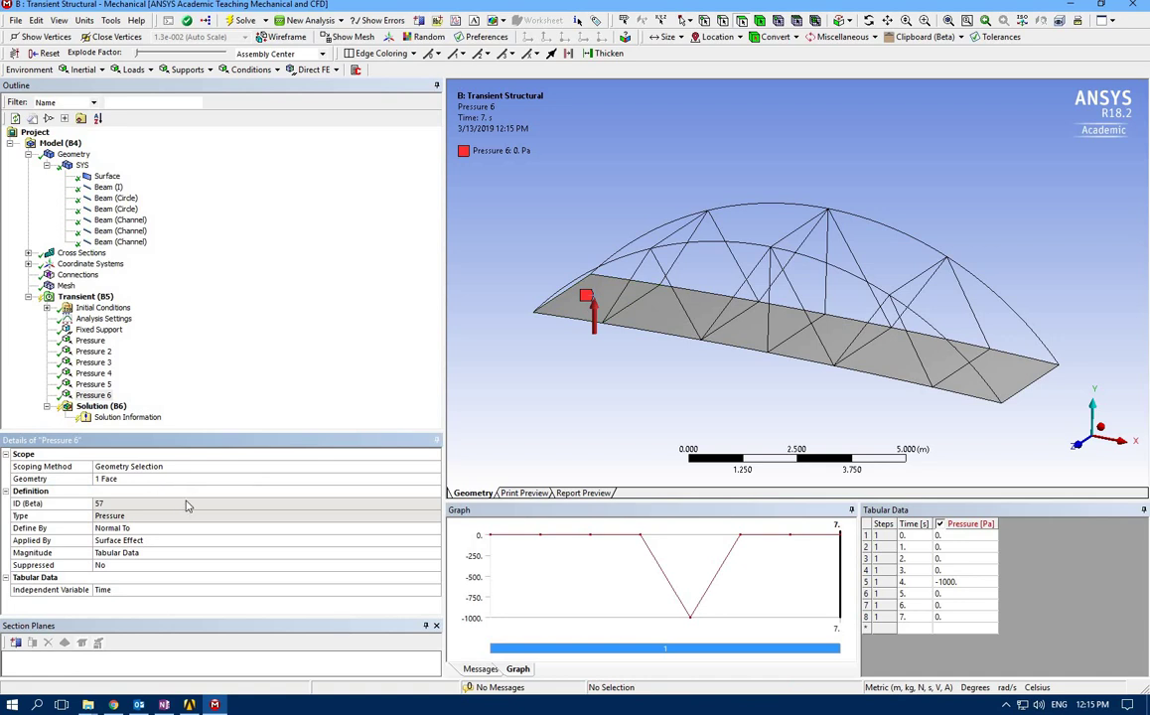
left_click(950, 594)
type("-")
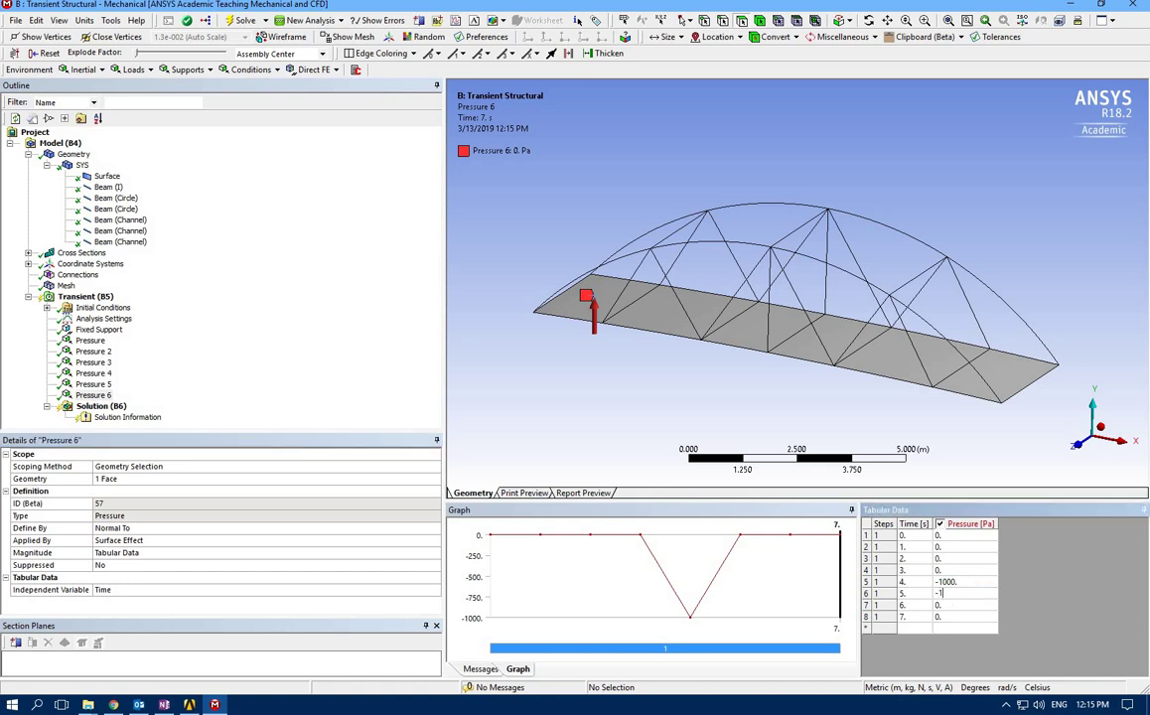
type("1000")
key("Return")
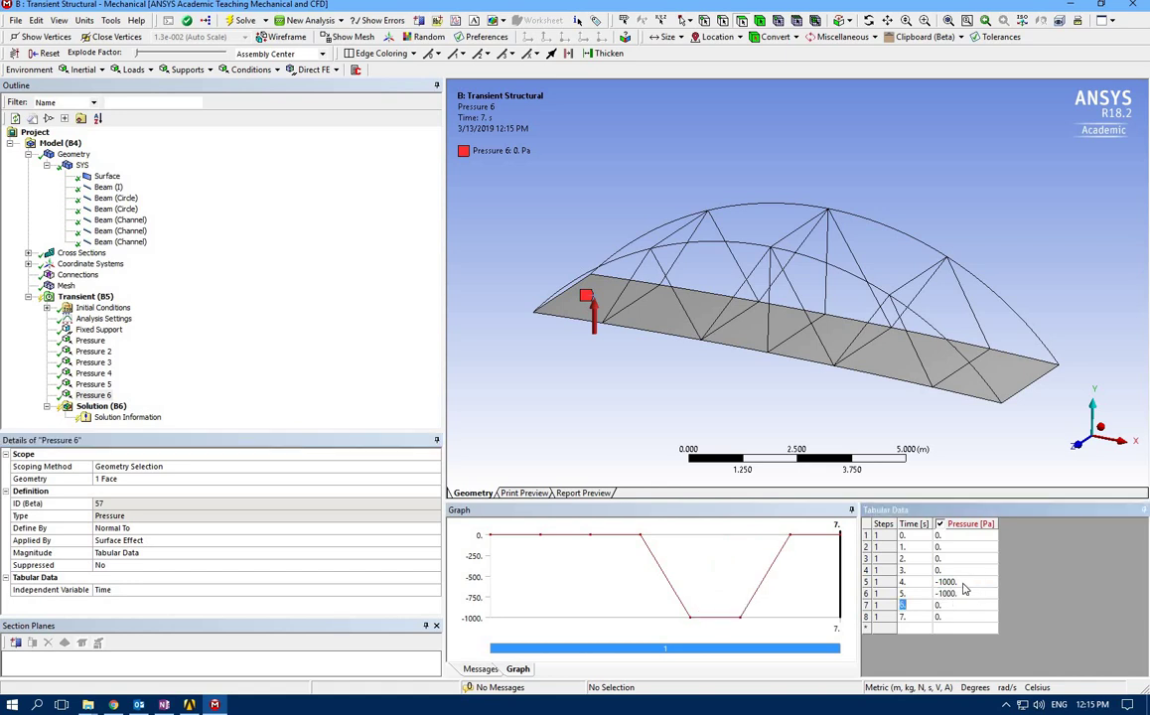
left_click(962, 585)
type("0")
key("Return")
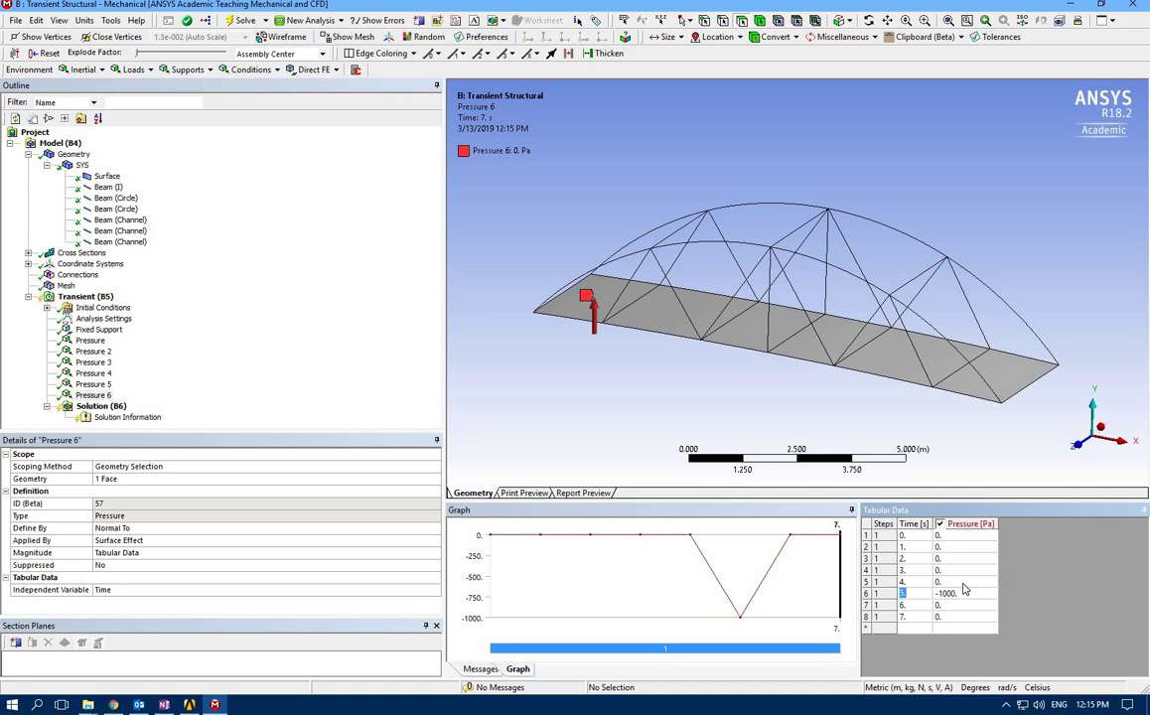
Step: Review Pressure through Pressure 6 individually, then show all six loads together under Transient
left_click(86, 342)
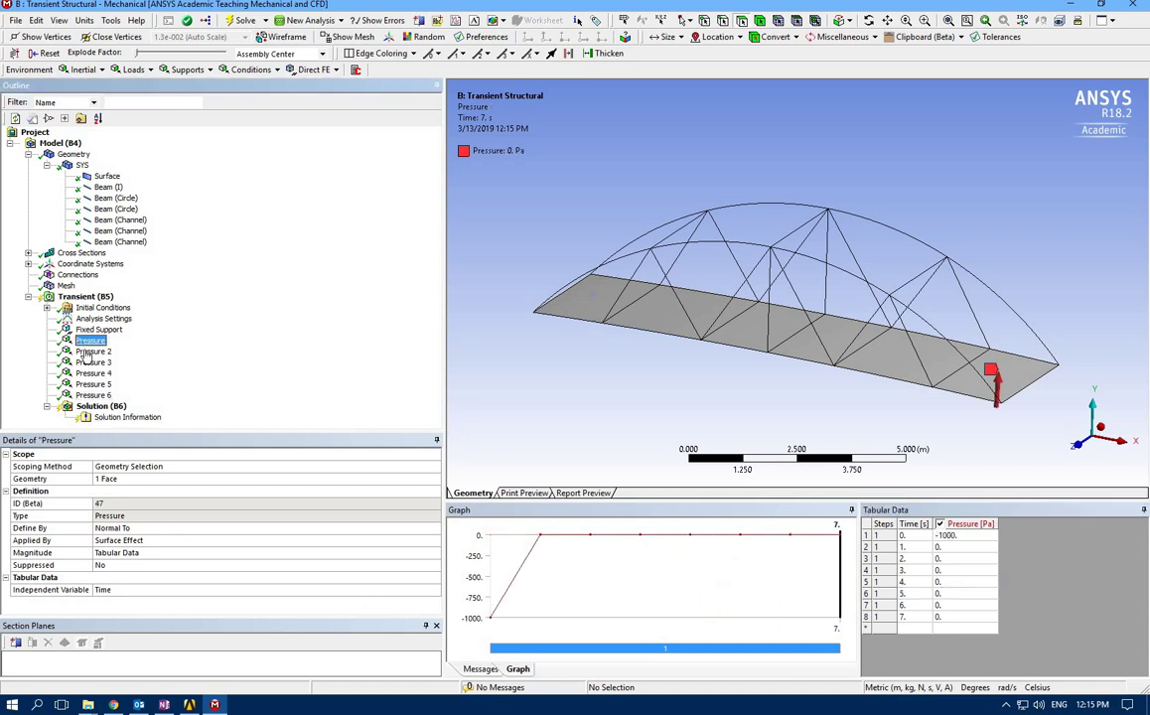
left_click(87, 353)
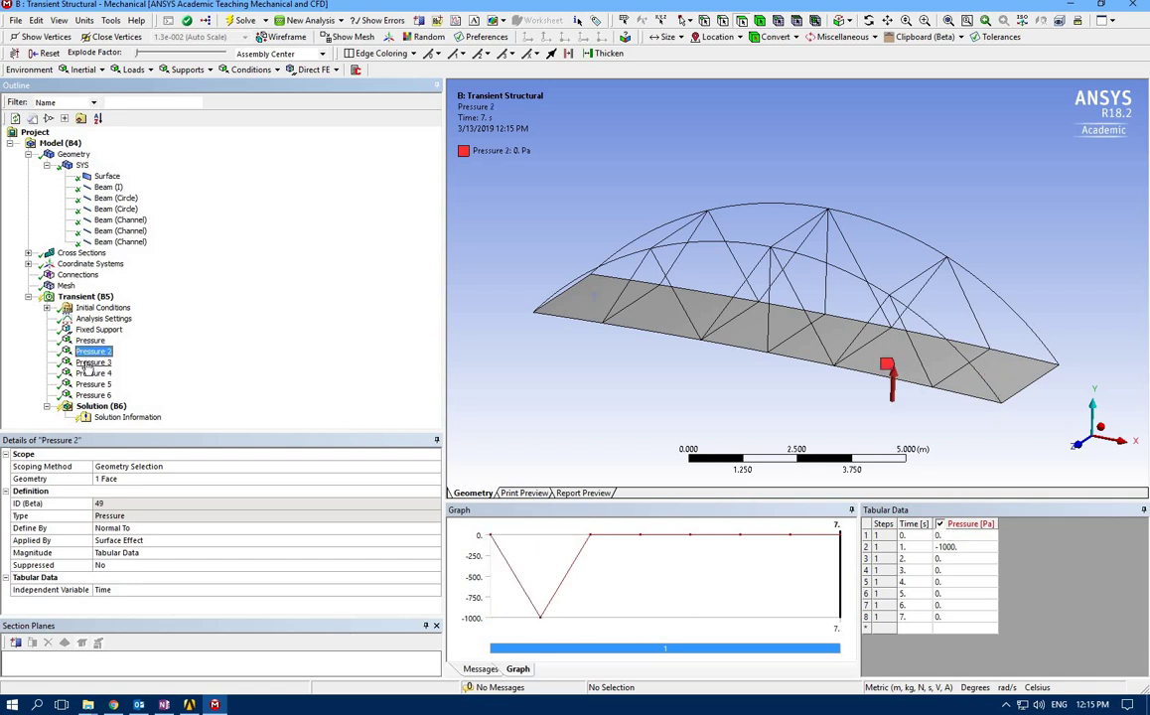
left_click(89, 363)
left_click(91, 374)
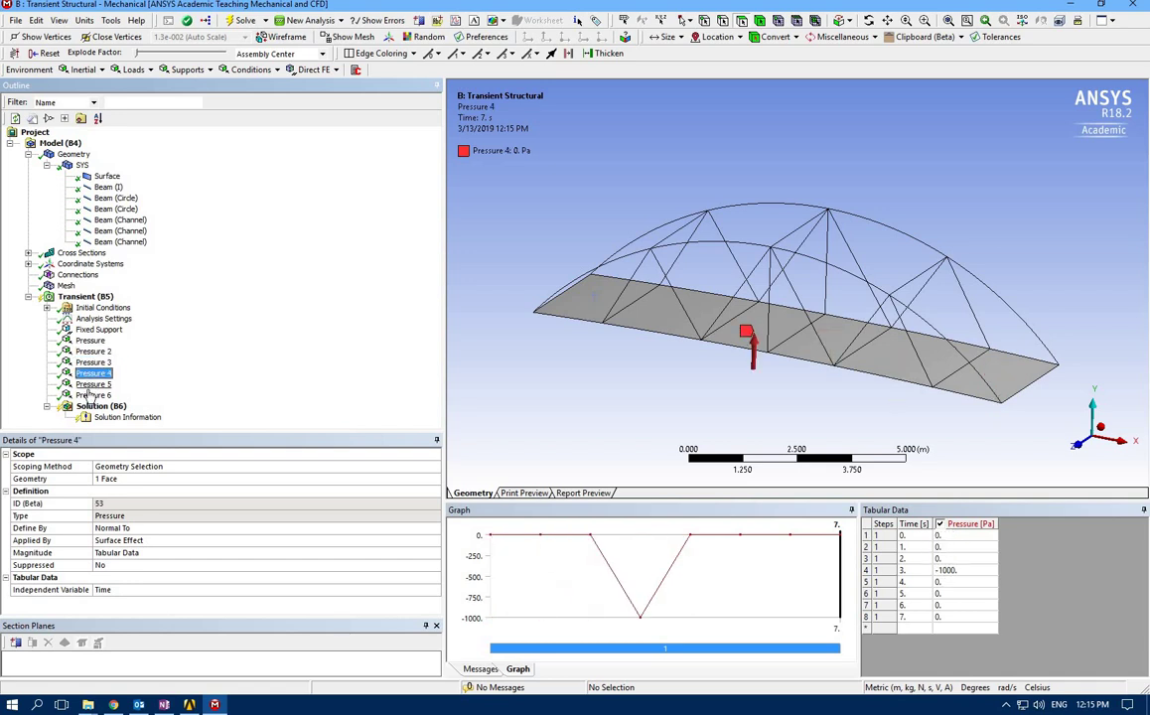
left_click(90, 384)
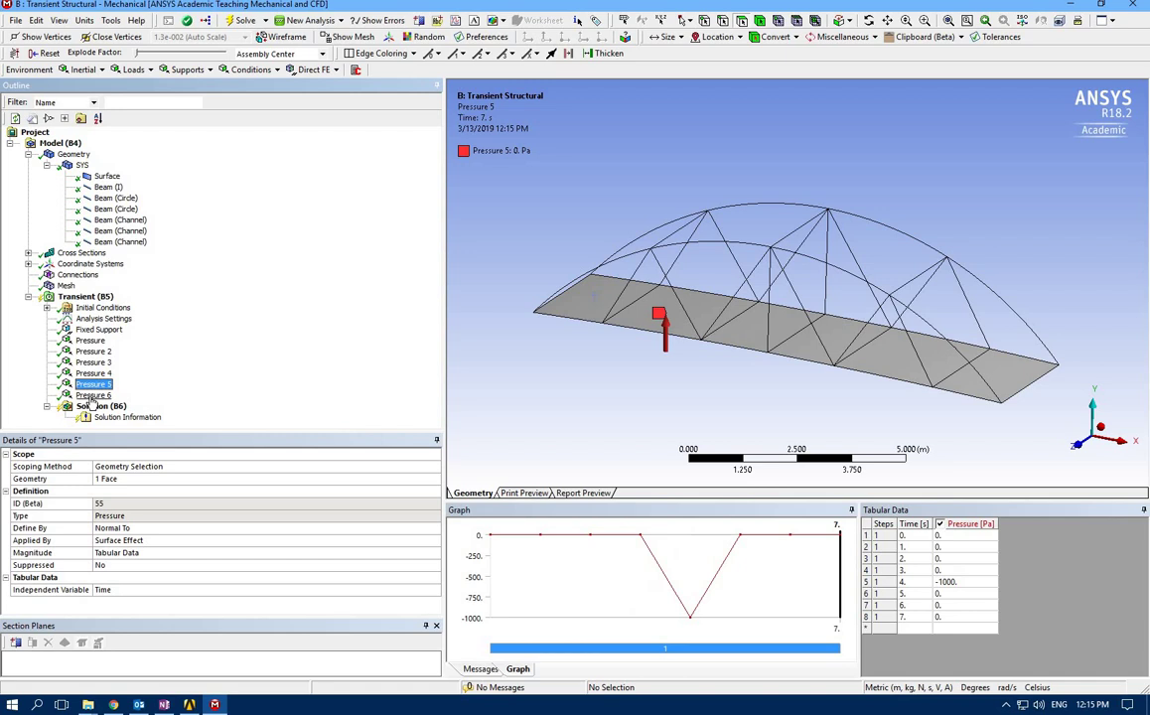
left_click(92, 396)
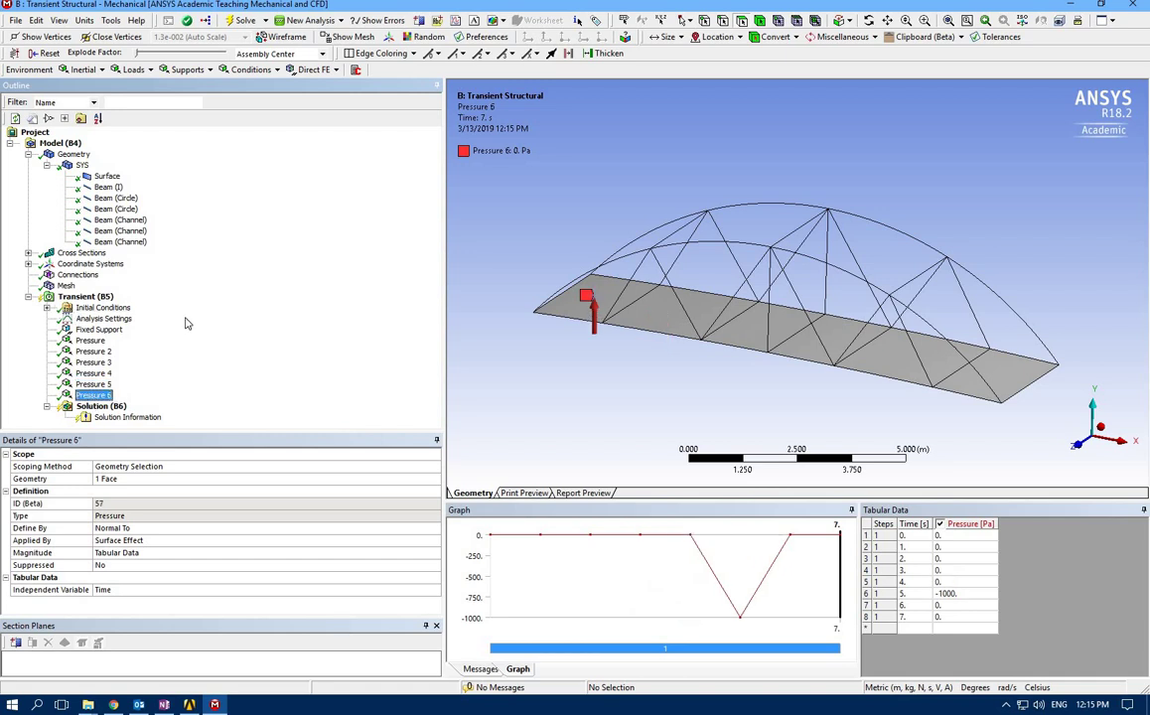
left_click(86, 296)
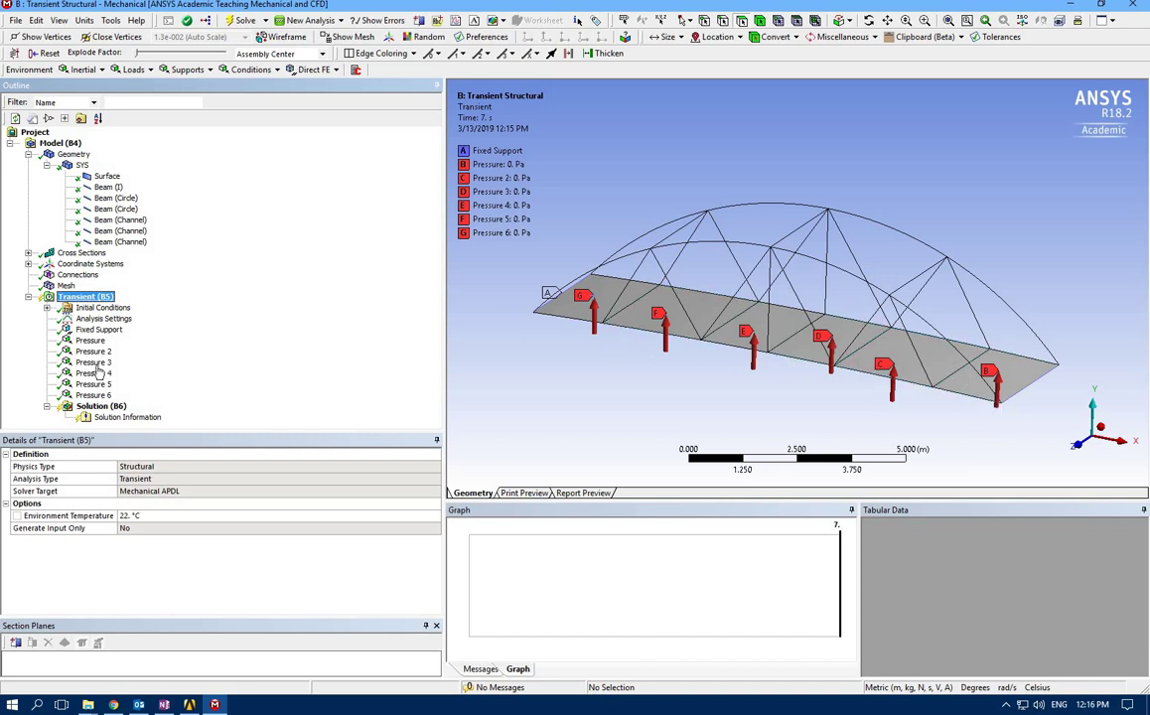
Step: Add Total Deformation, Equivalent (von-Mises) Stress and Beam Tool results to Solution (B6), then solve
left_click(97, 406)
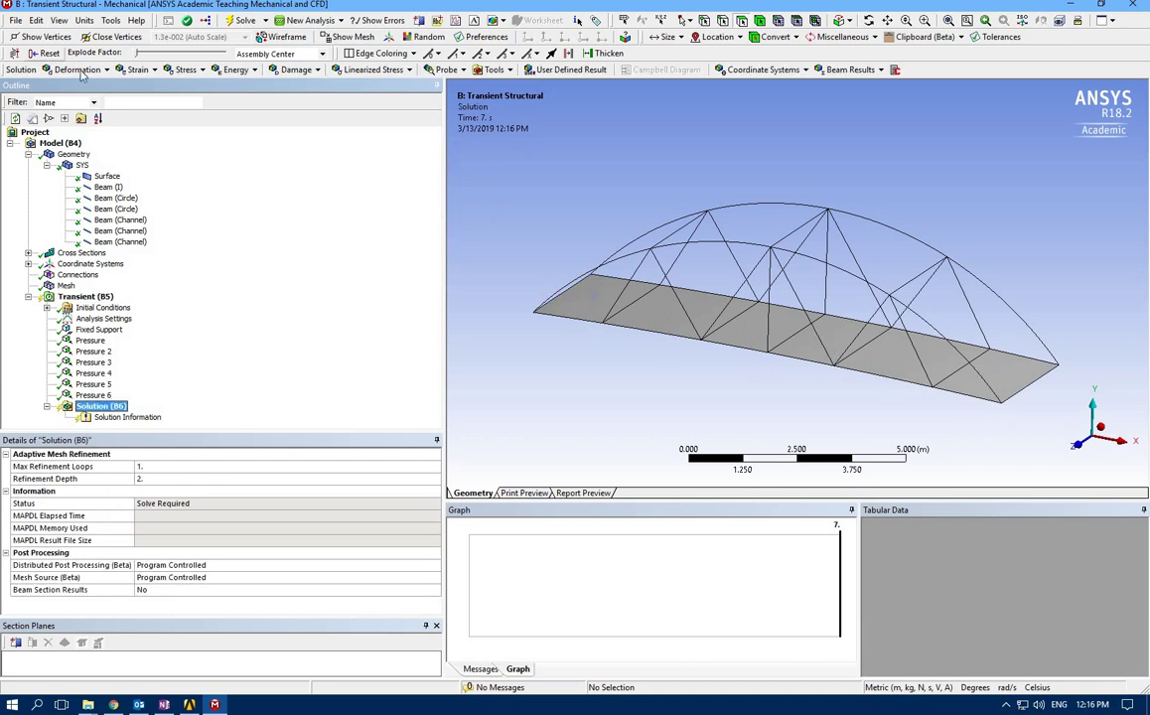
left_click(76, 70)
left_click(67, 86)
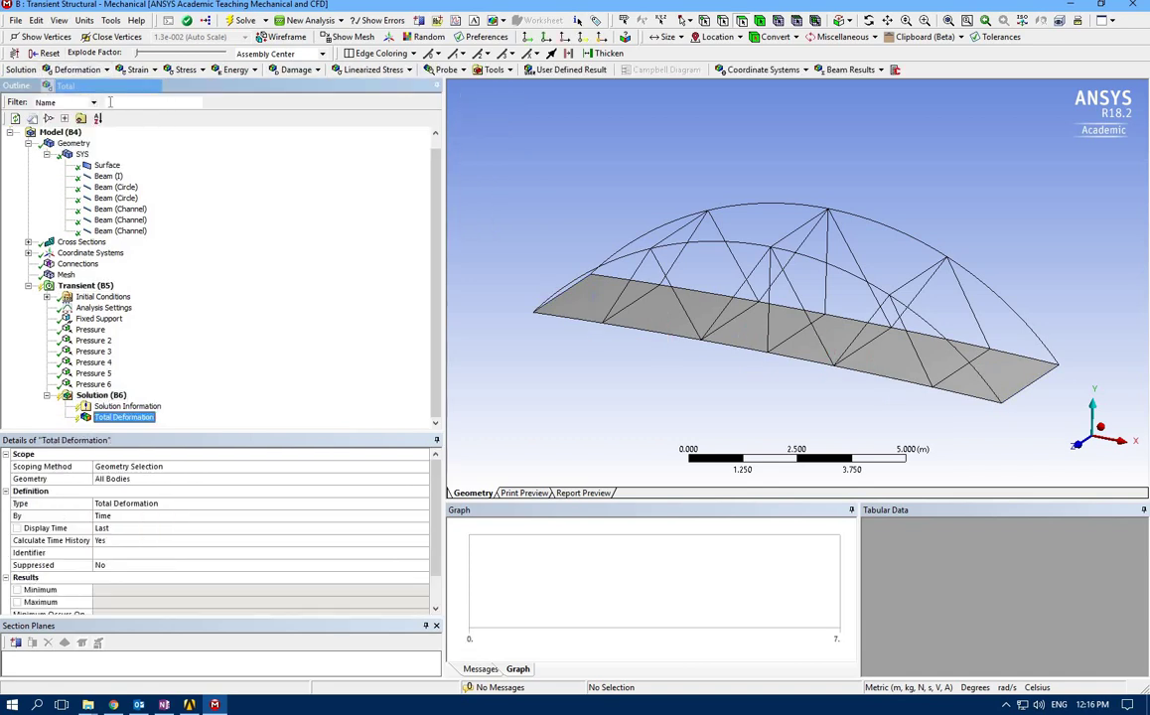
left_click(186, 70)
left_click(185, 87)
left_click(494, 70)
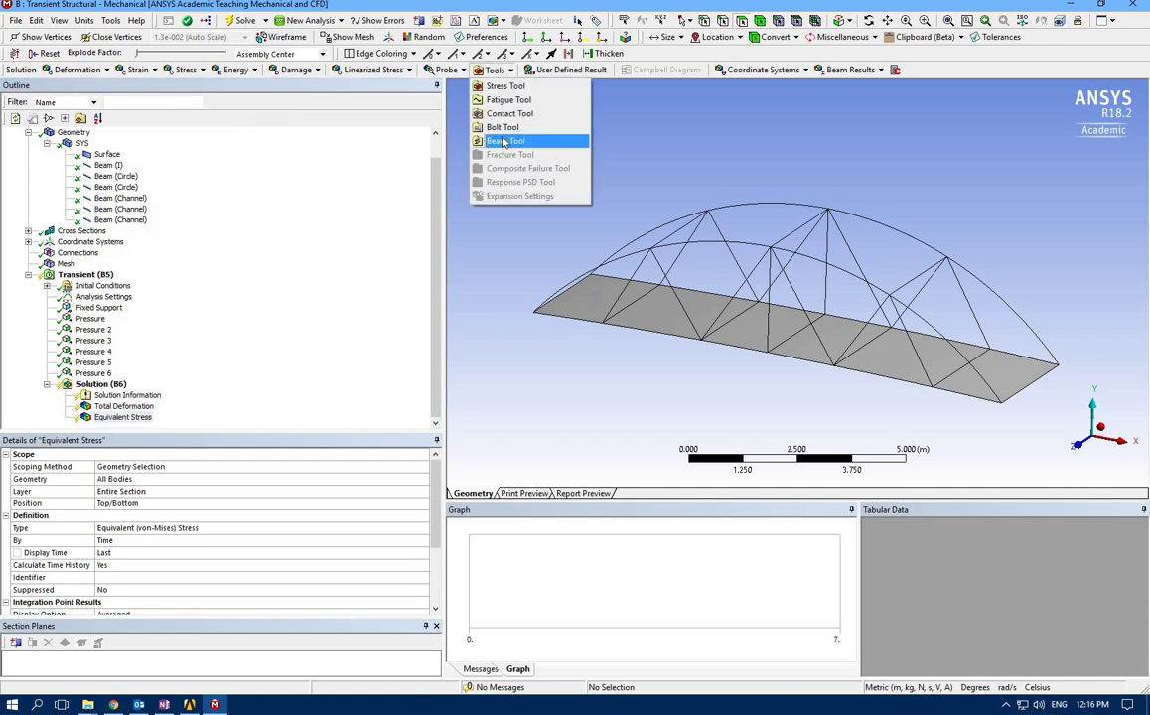
left_click(503, 142)
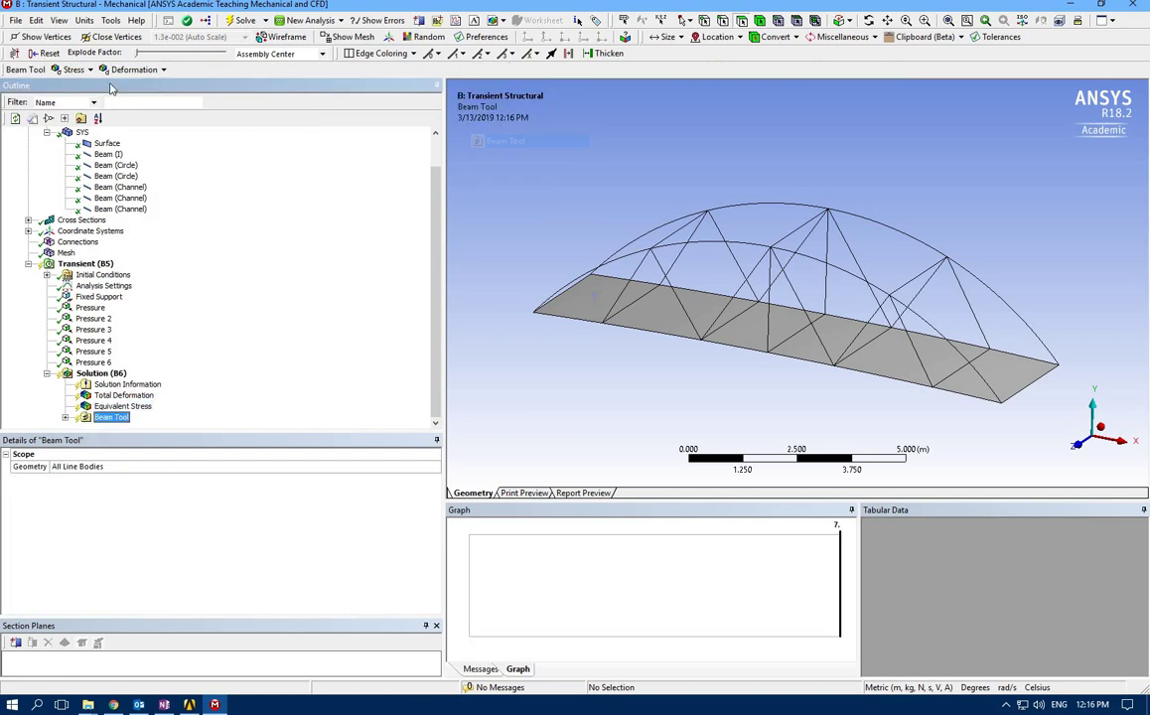
left_click(234, 21)
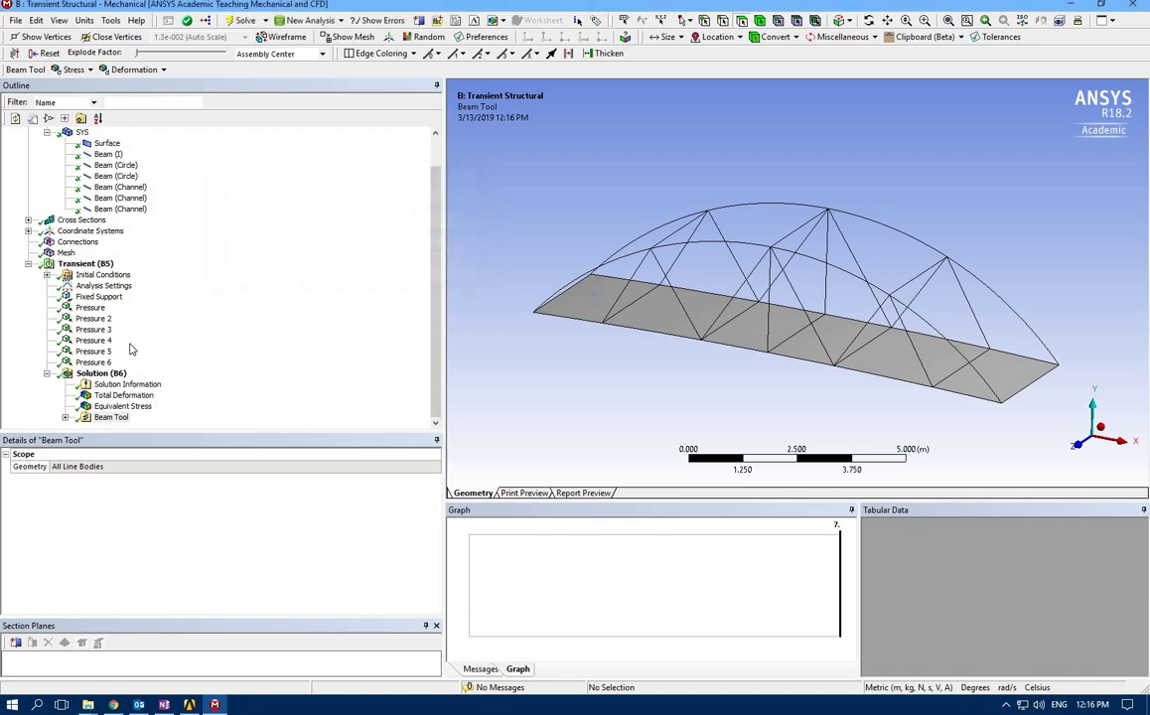
Step: Animate the Total Deformation at true scale, then display the Equivalent Stress result
left_click(124, 395)
left_click(117, 70)
left_click(70, 92)
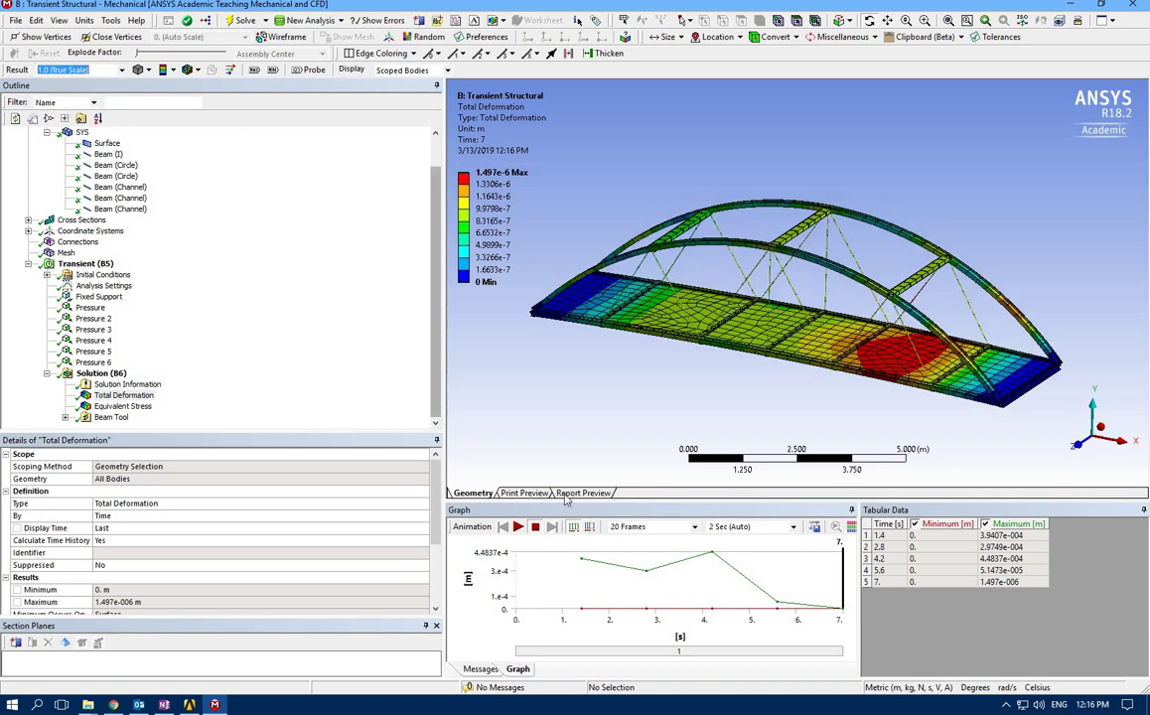
left_click(517, 527)
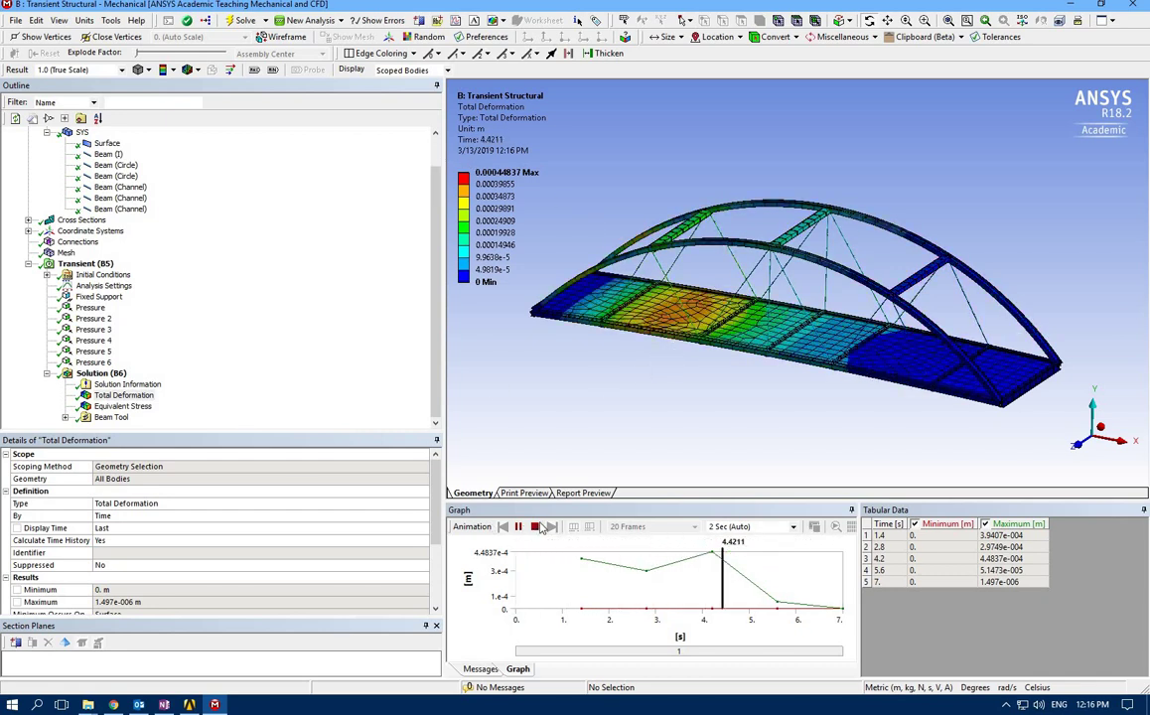
left_click(122, 406)
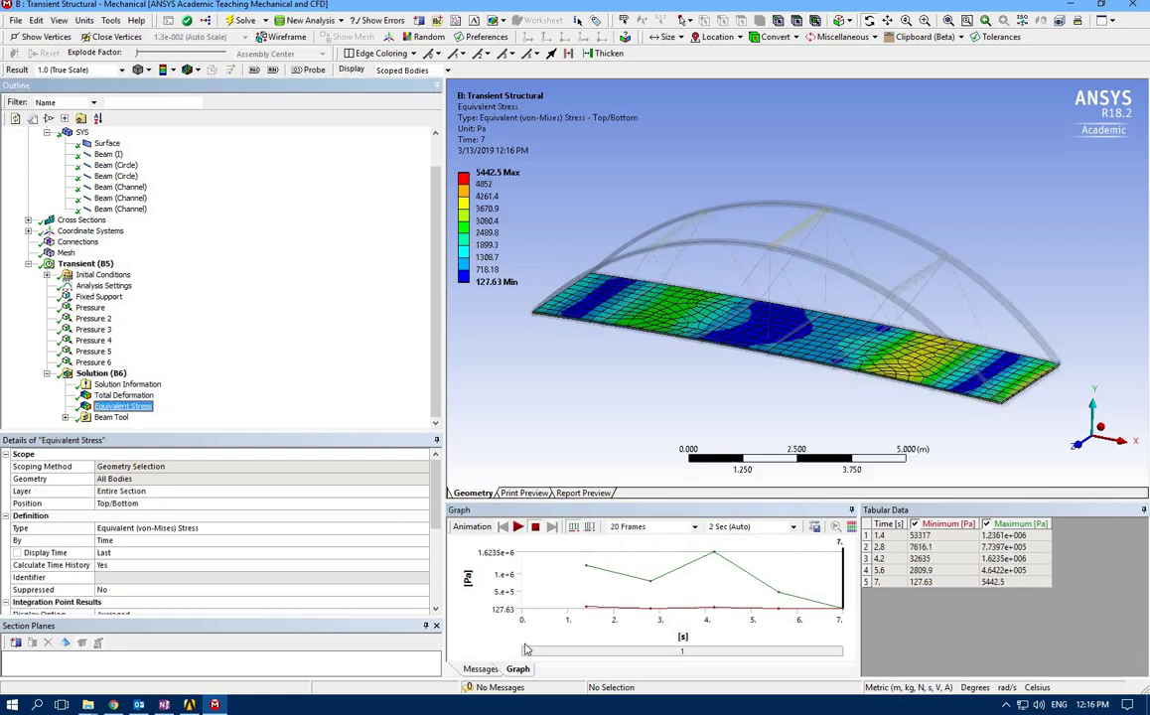
Step: Animate Equivalent Stress, then animate and orbit the Beam Tool Direct Stress before returning to Equivalent Stress
left_click(517, 527)
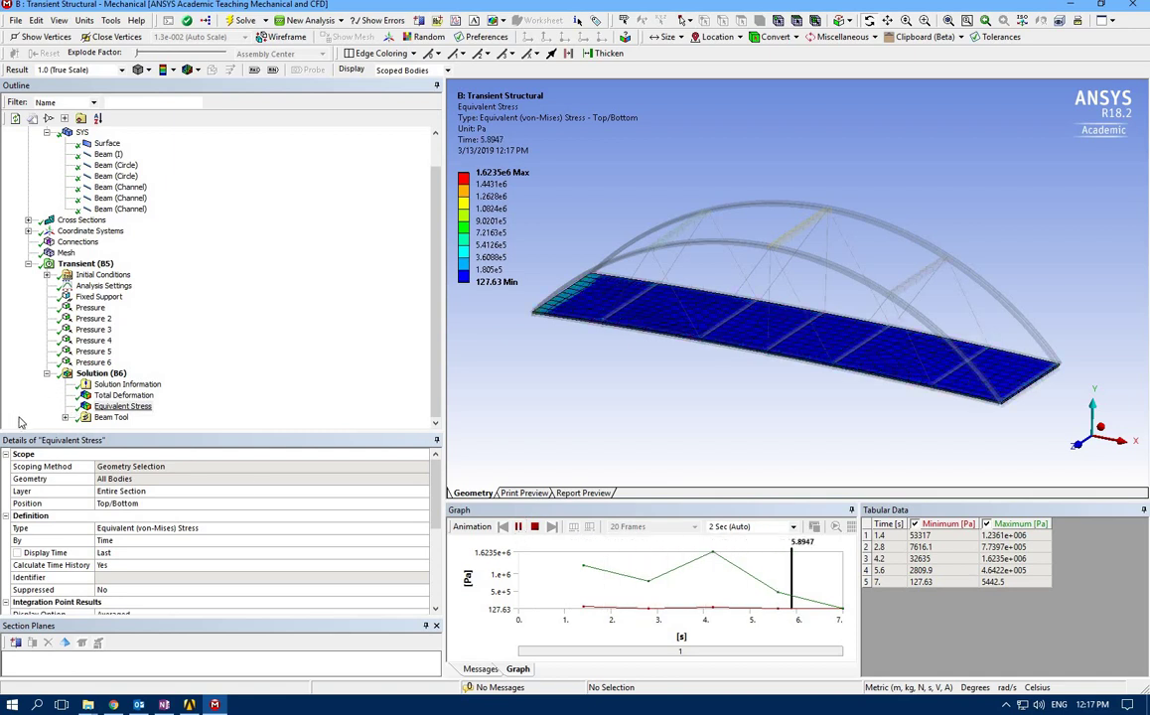
left_click(534, 526)
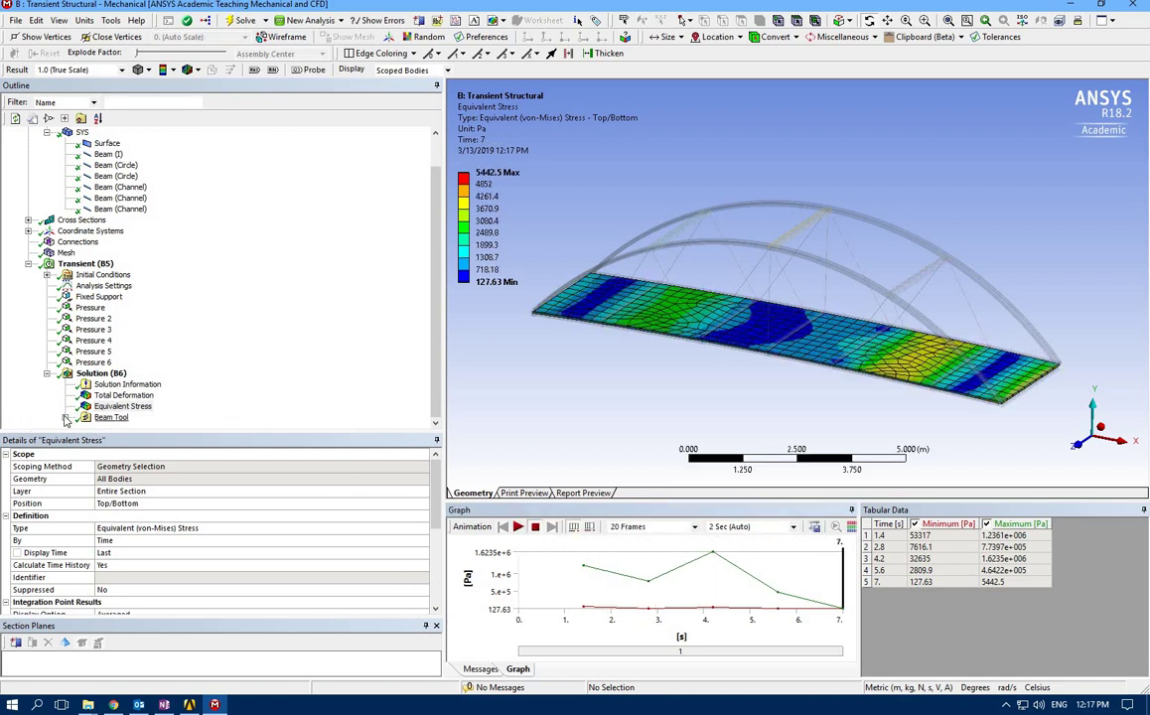
left_click(65, 416)
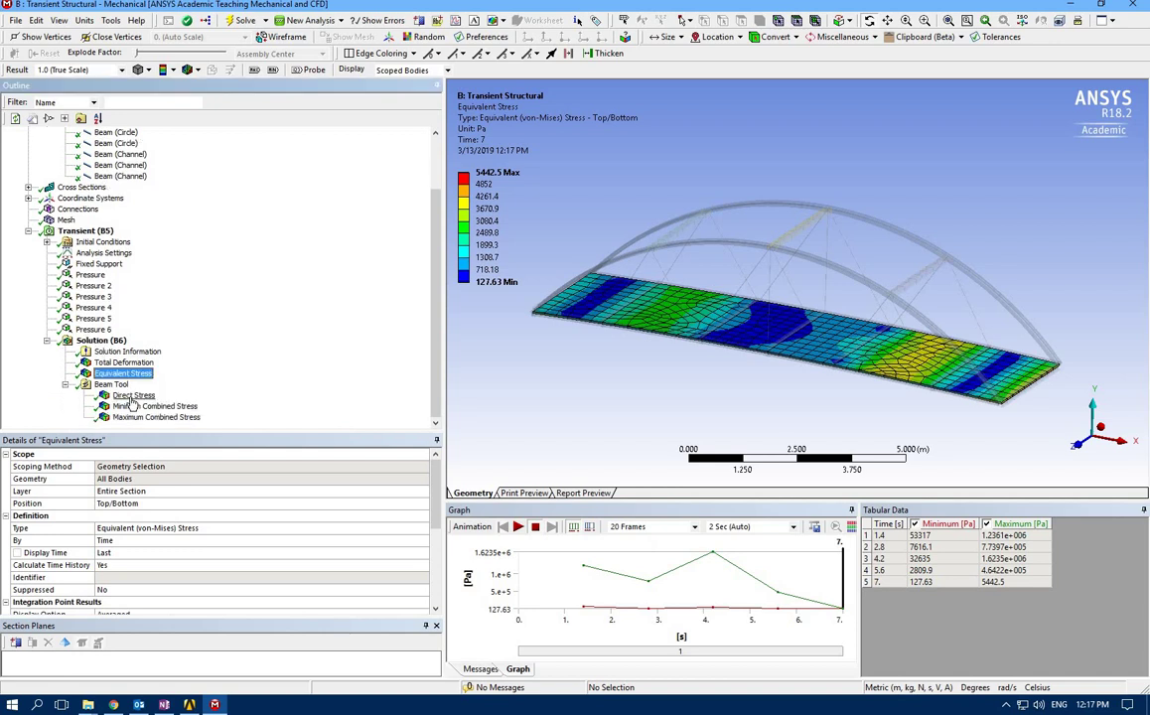
left_click(133, 396)
left_click(518, 528)
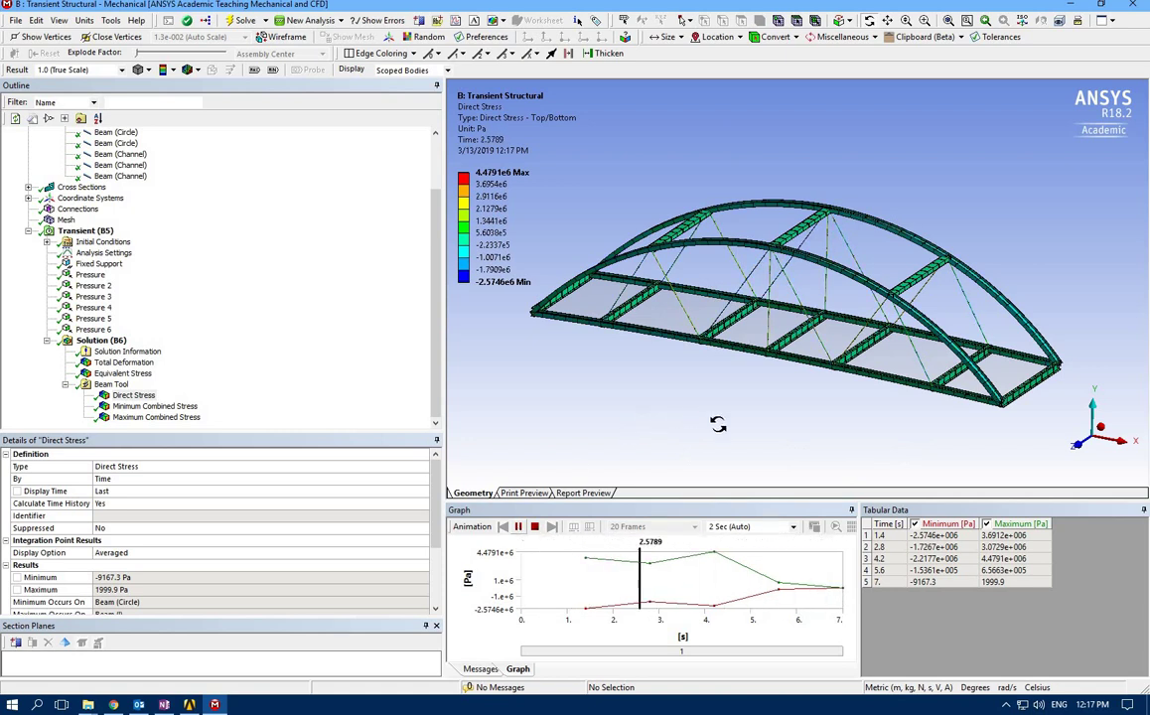
middle_click_drag(685, 475, 549, 333)
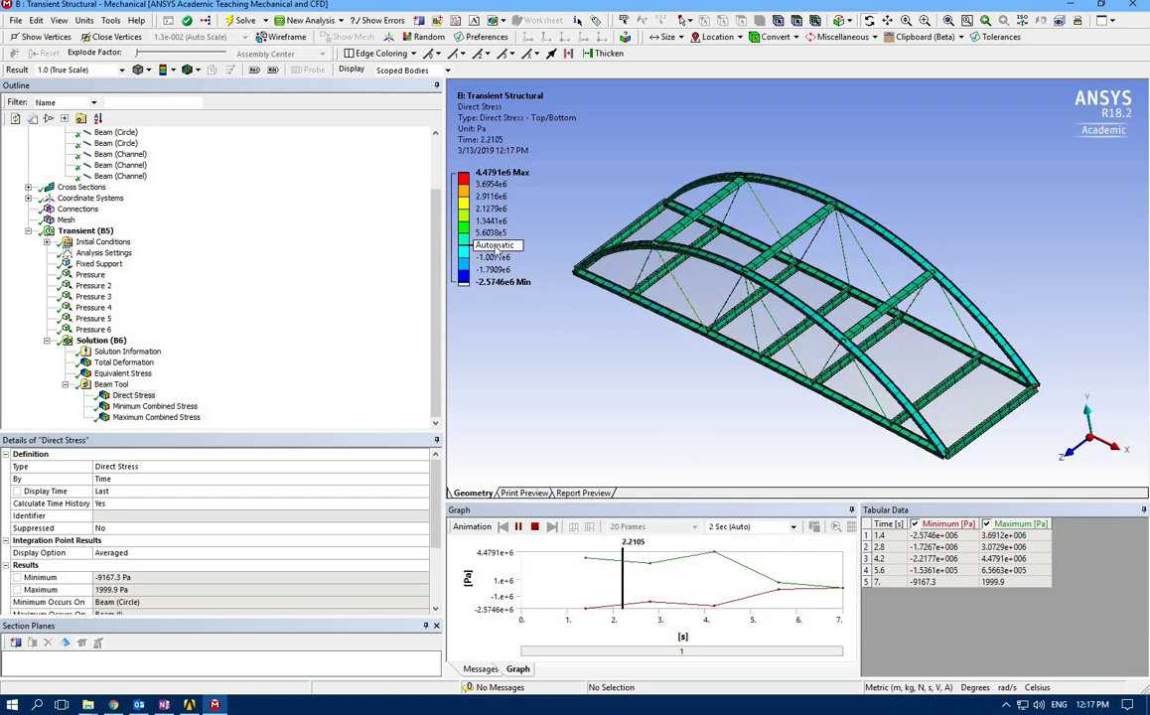
left_click(535, 527)
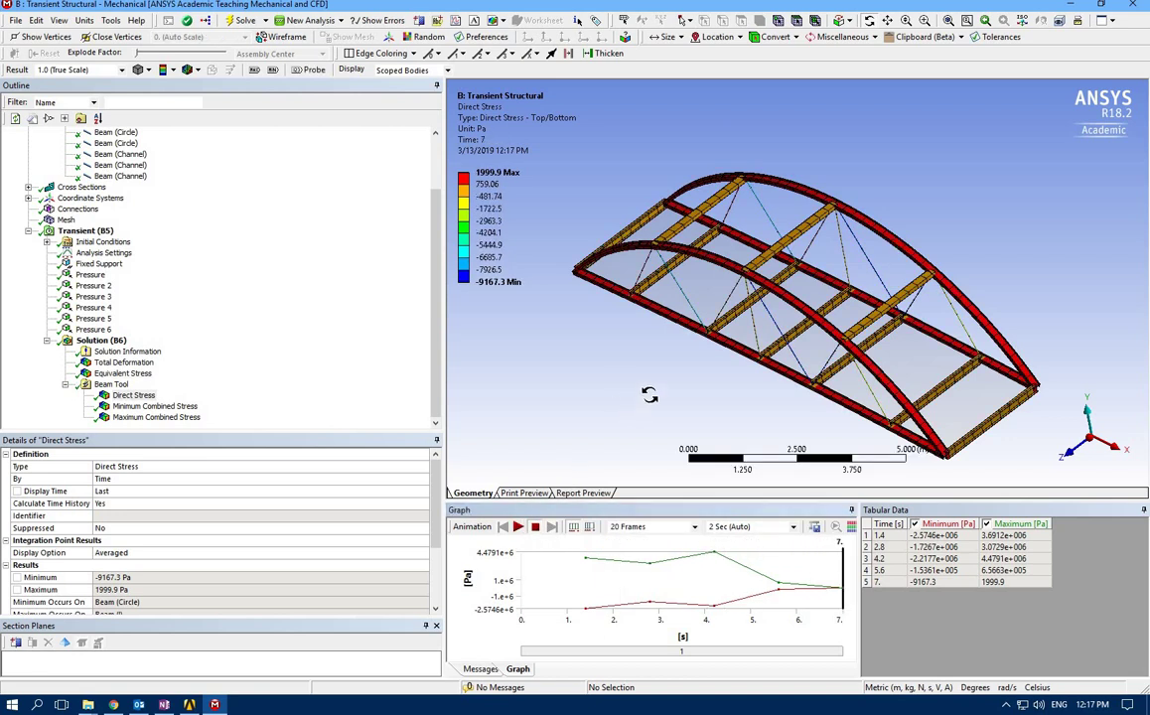
middle_click_drag(654, 389, 88, 388)
left_click(111, 373)
Step: Insert a Maximum Bending Stress result under the Beam Tool
right_click(97, 386)
mouse_move(169, 394)
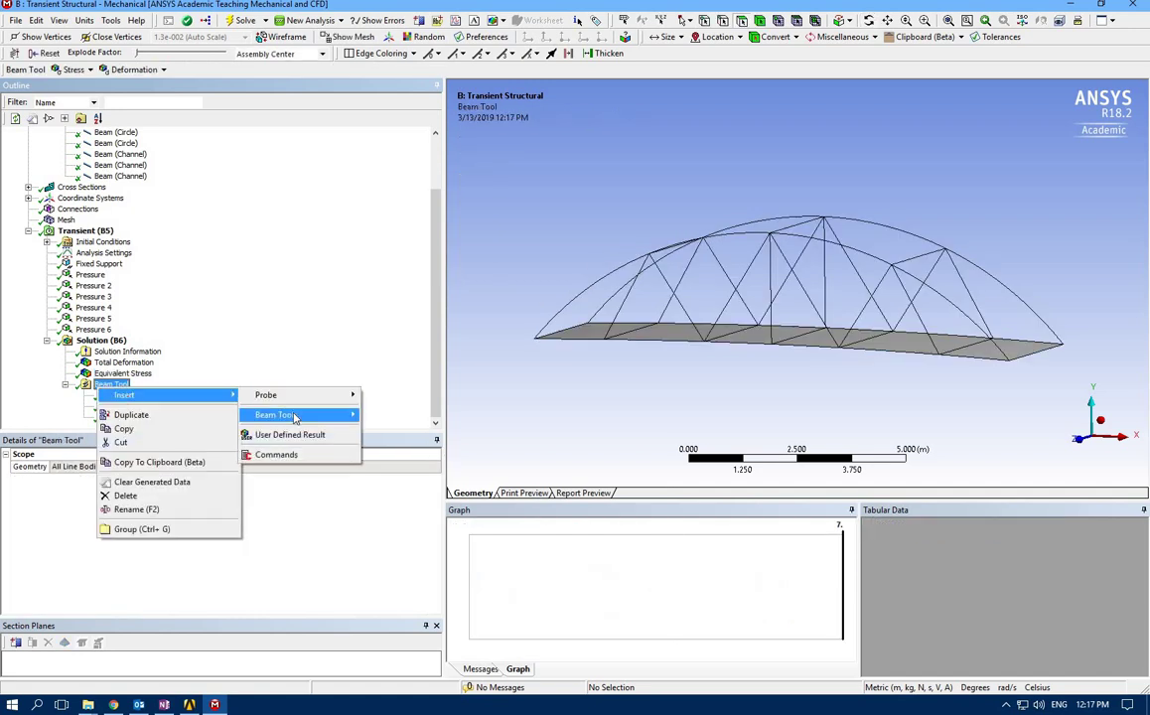
mouse_move(296, 417)
mouse_move(379, 418)
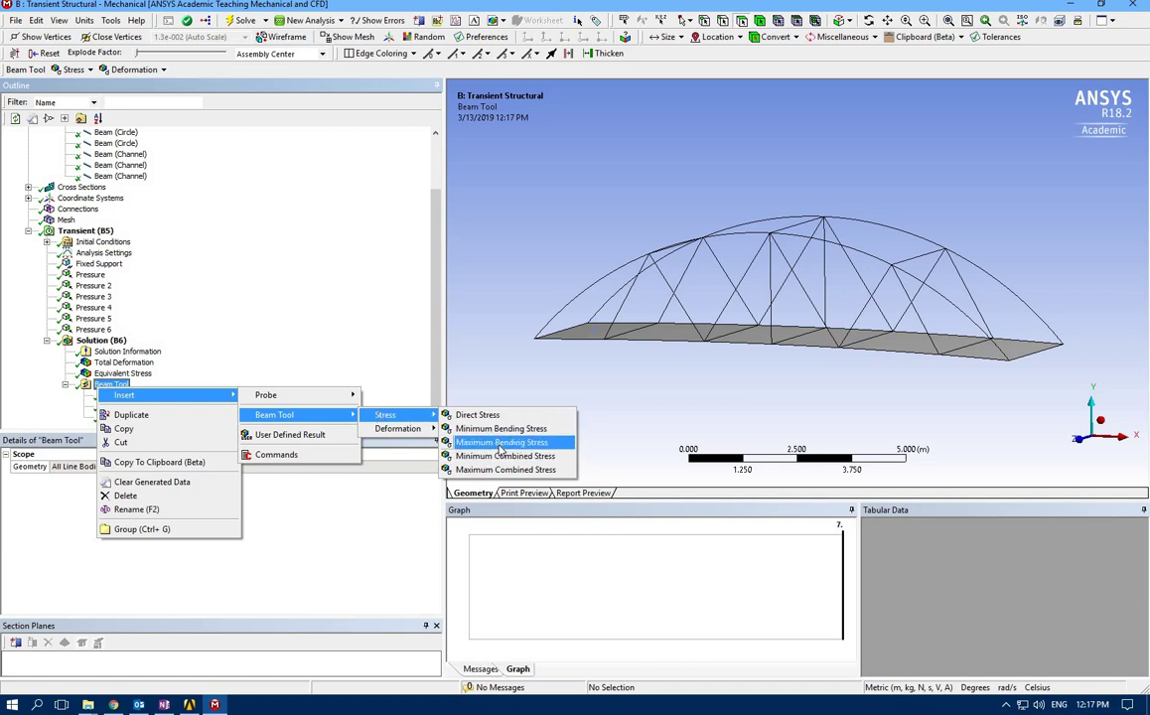
left_click(501, 443)
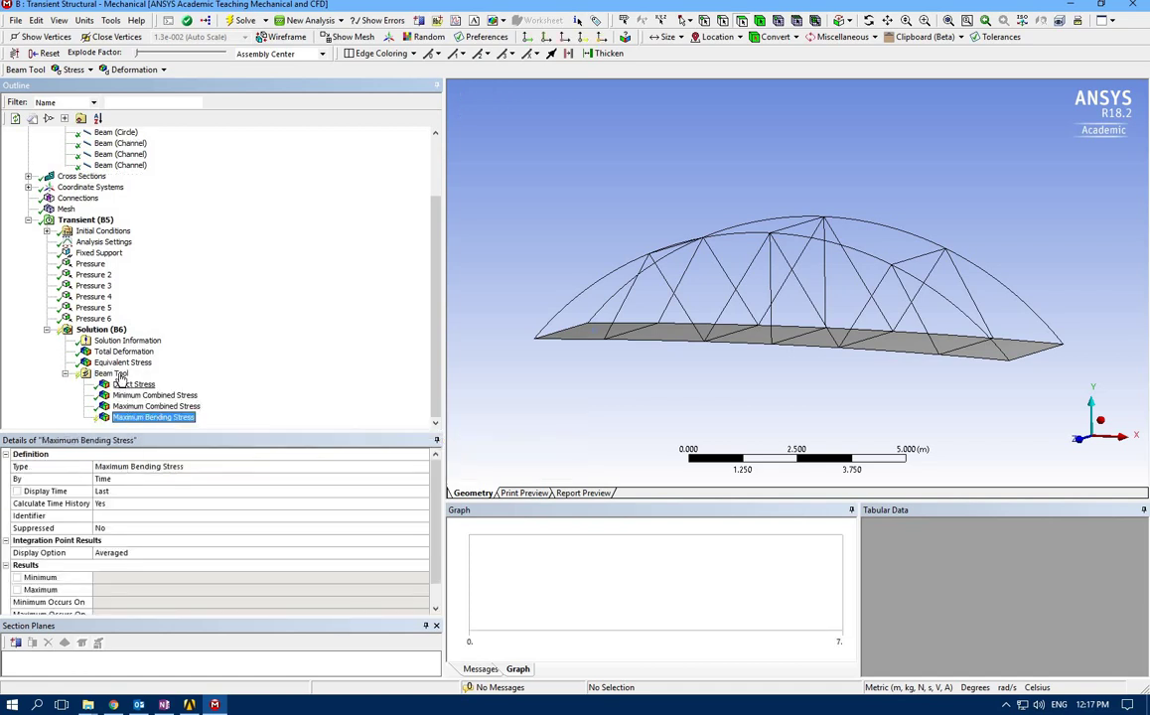
Step: Insert a Deformation probe under the Beam Tool, then delete it
left_click(111, 374)
right_click(120, 376)
mouse_move(311, 386)
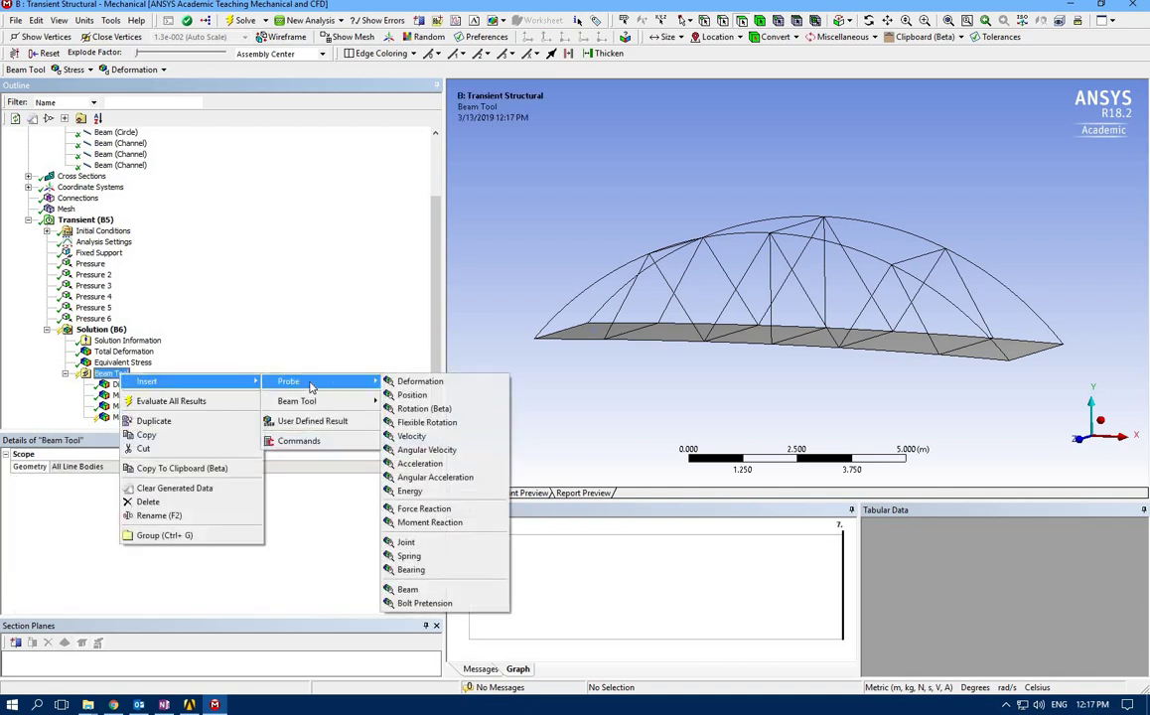
left_click(437, 381)
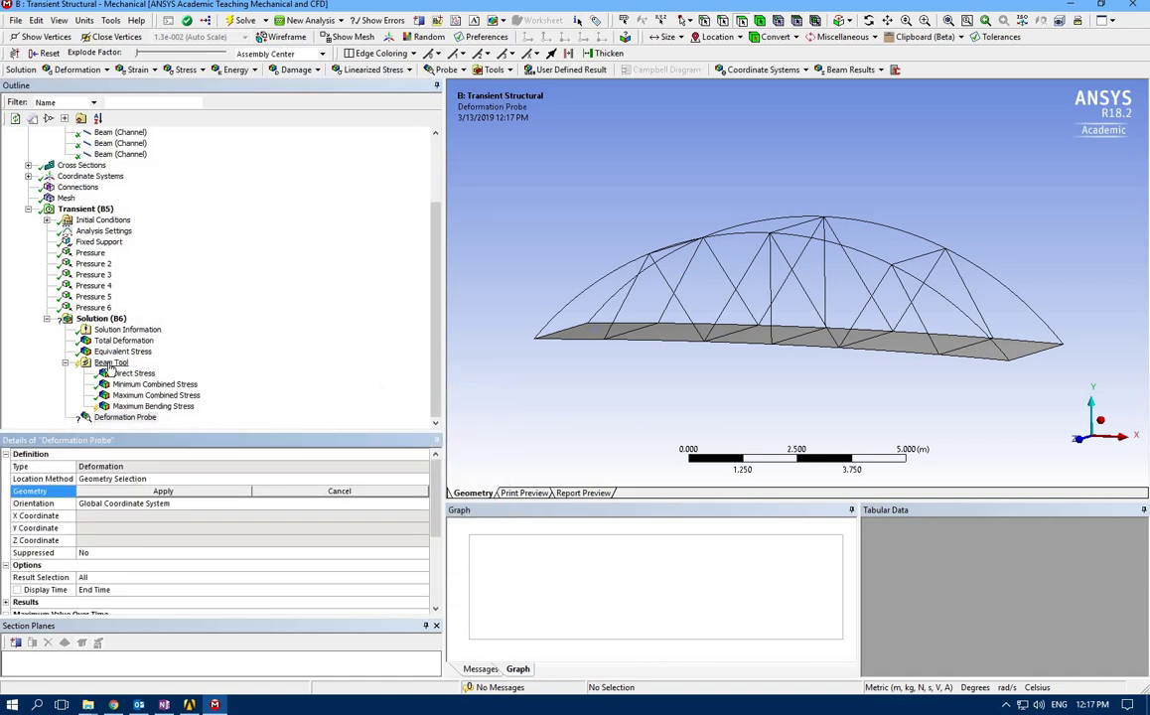
right_click(137, 417)
left_click(167, 578)
left_click(542, 408)
Step: Insert a Directional Deformation beam result under the Beam Tool
left_click(111, 374)
right_click(111, 375)
mouse_move(223, 383)
mouse_move(282, 386)
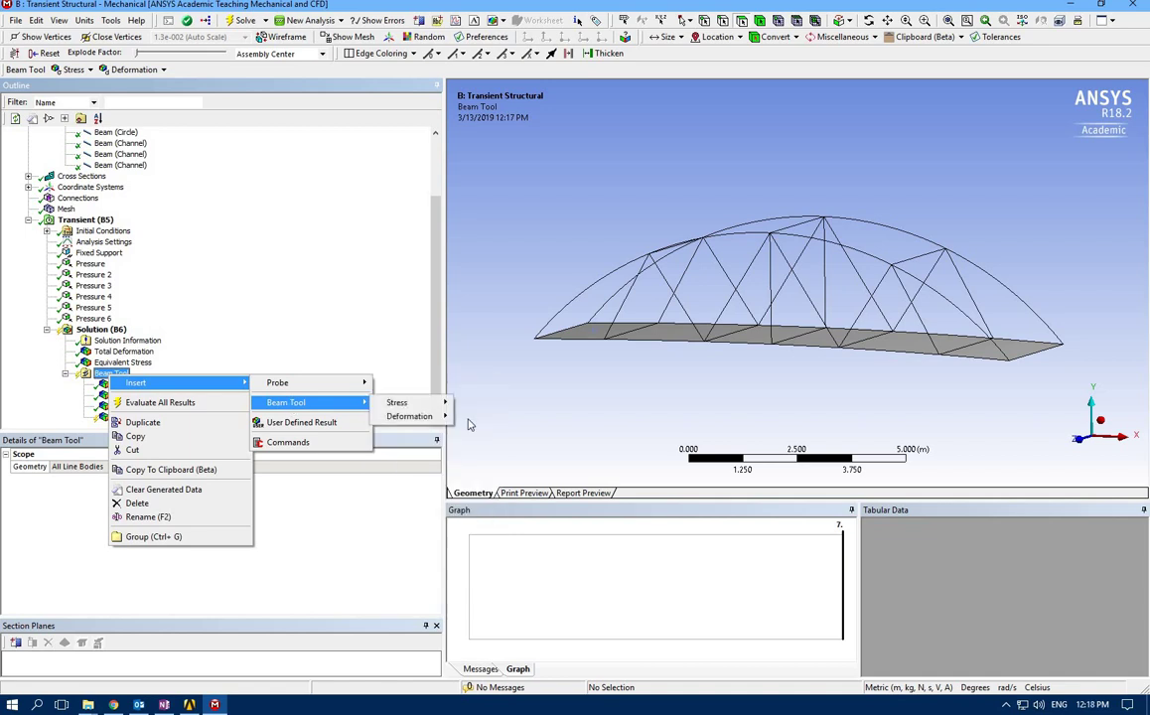
mouse_move(432, 407)
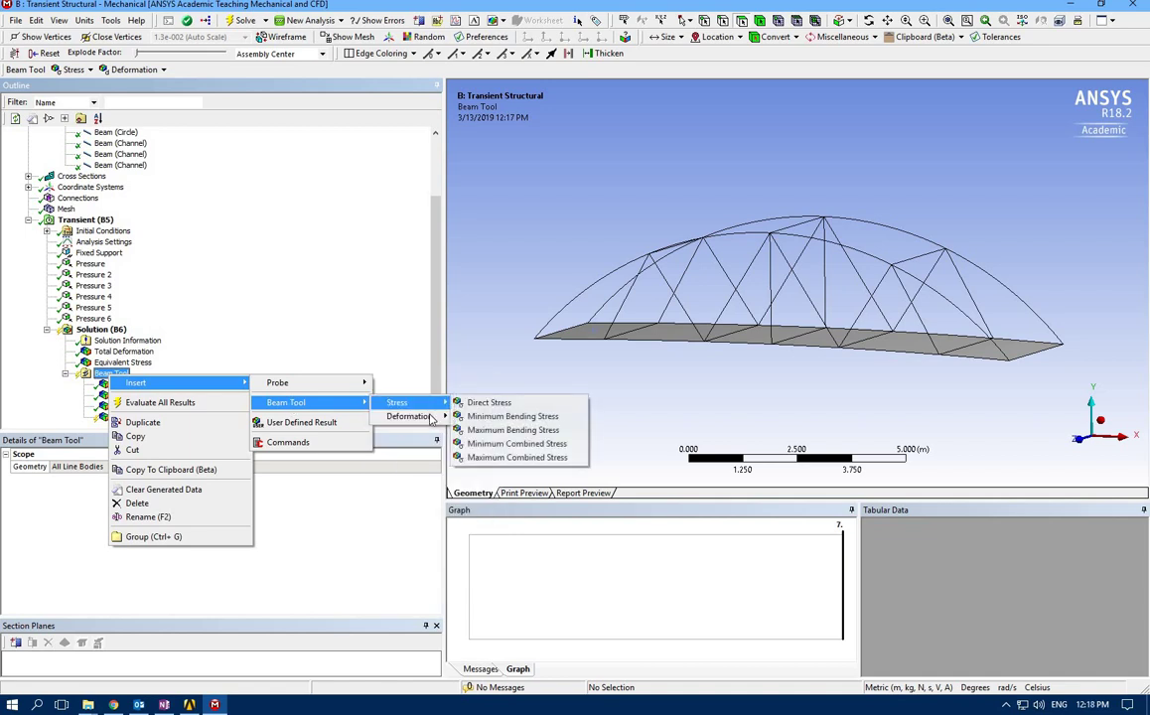
mouse_move(428, 417)
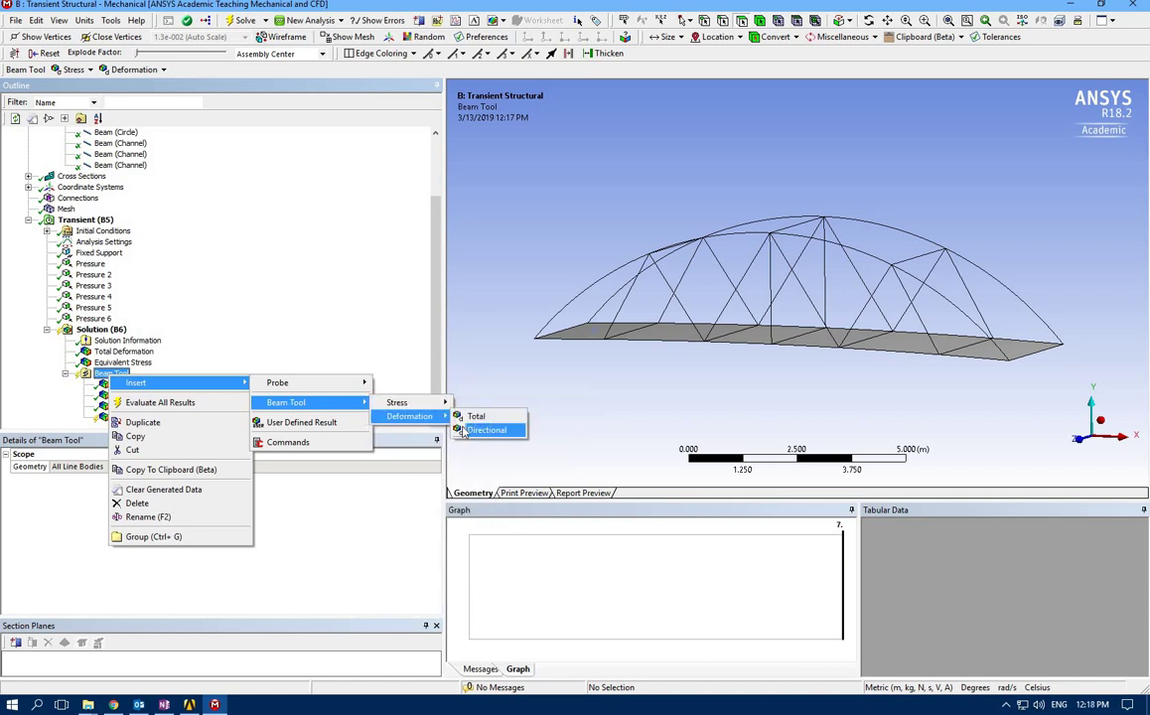
left_click(463, 430)
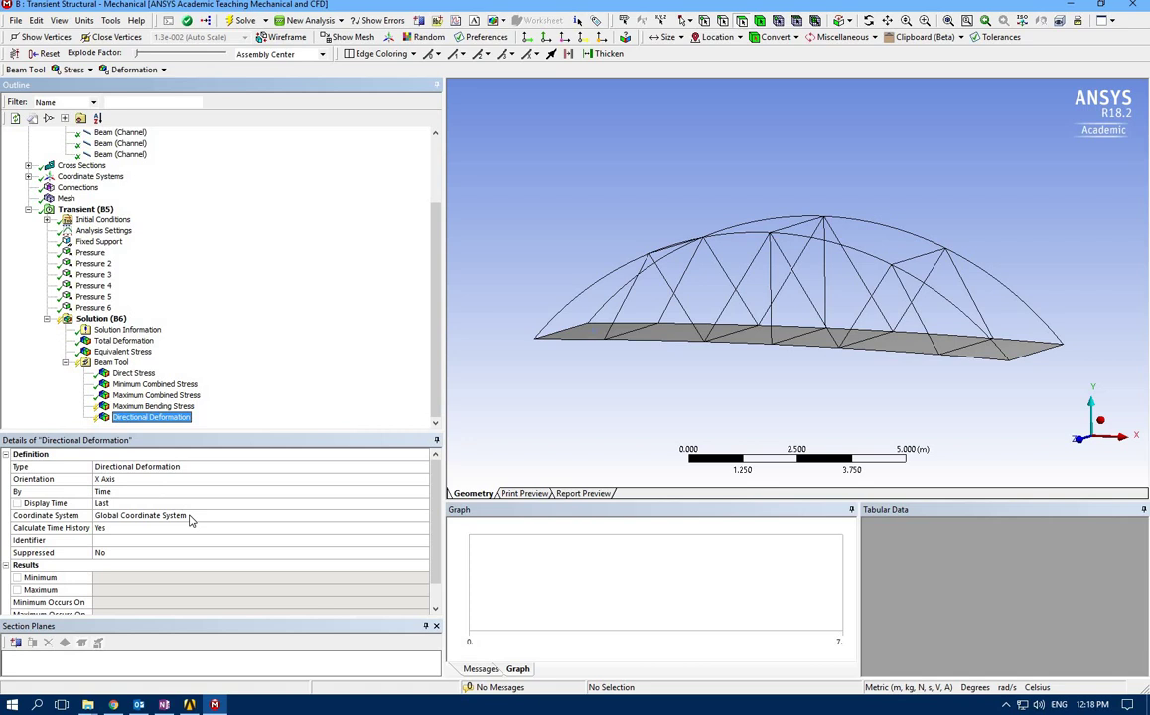
Step: Set Directional Deformation orientation to Y Axis, solve, and animate it from a top-down view
left_click(392, 479)
left_click(392, 478)
left_click(385, 502)
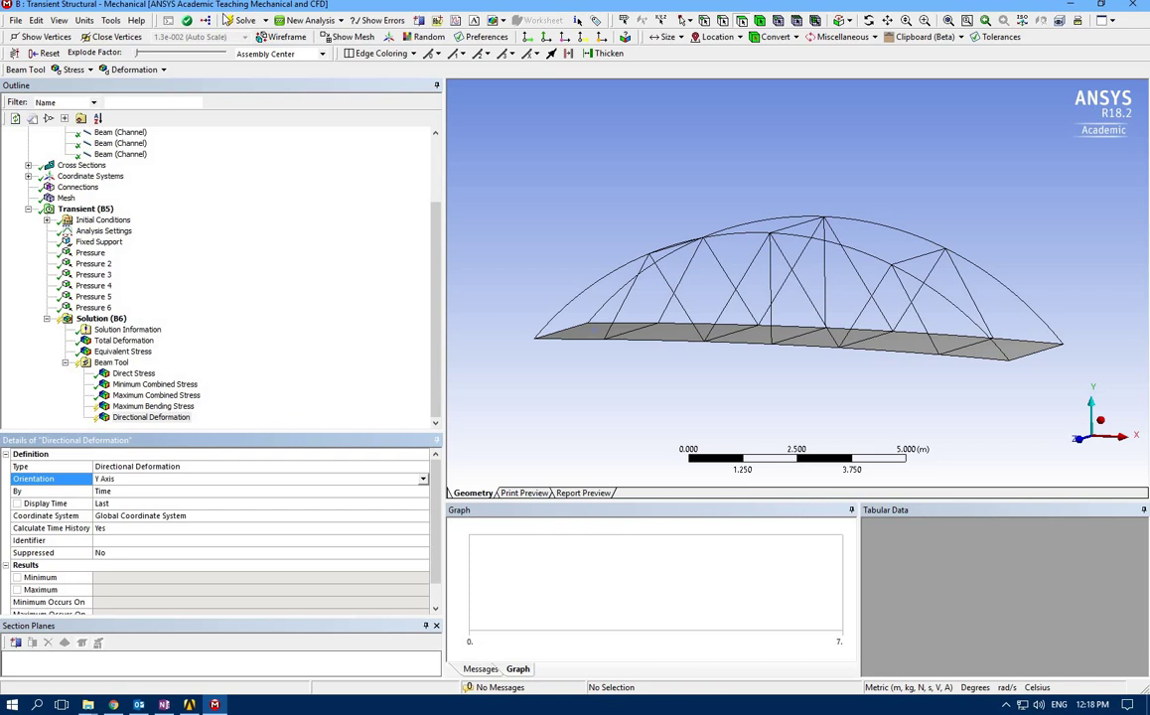
left_click(238, 20)
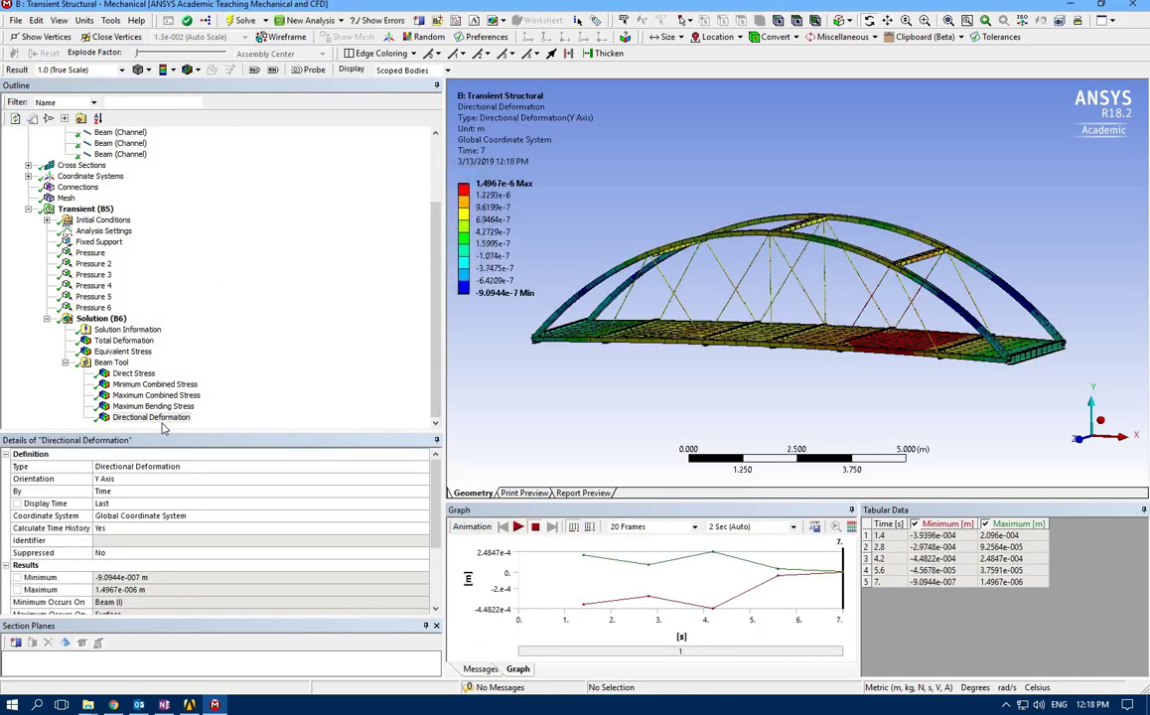
left_click(158, 417)
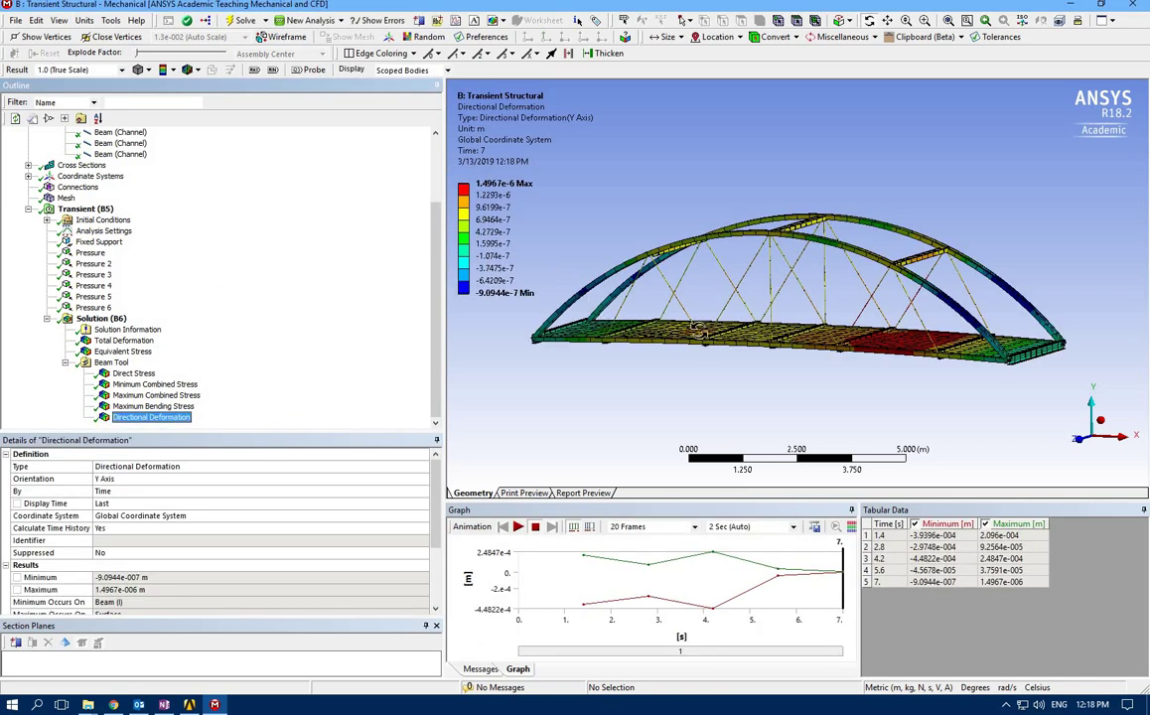
left_click_drag(699, 330, 714, 365)
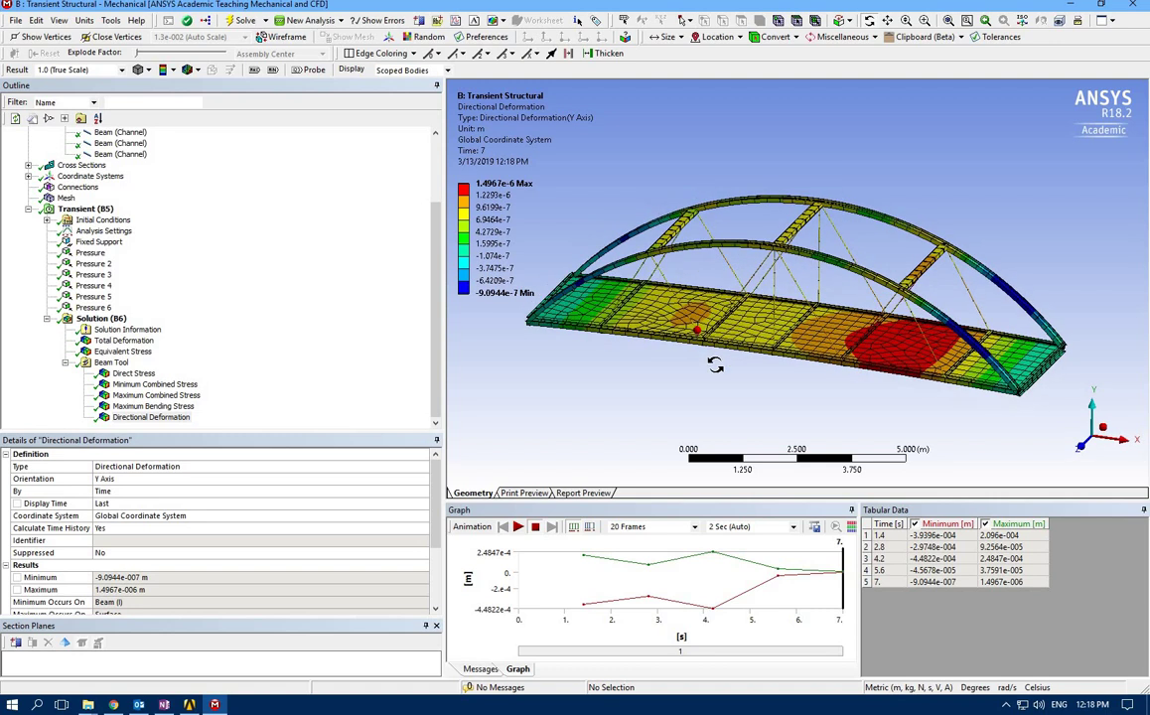
left_click(518, 526)
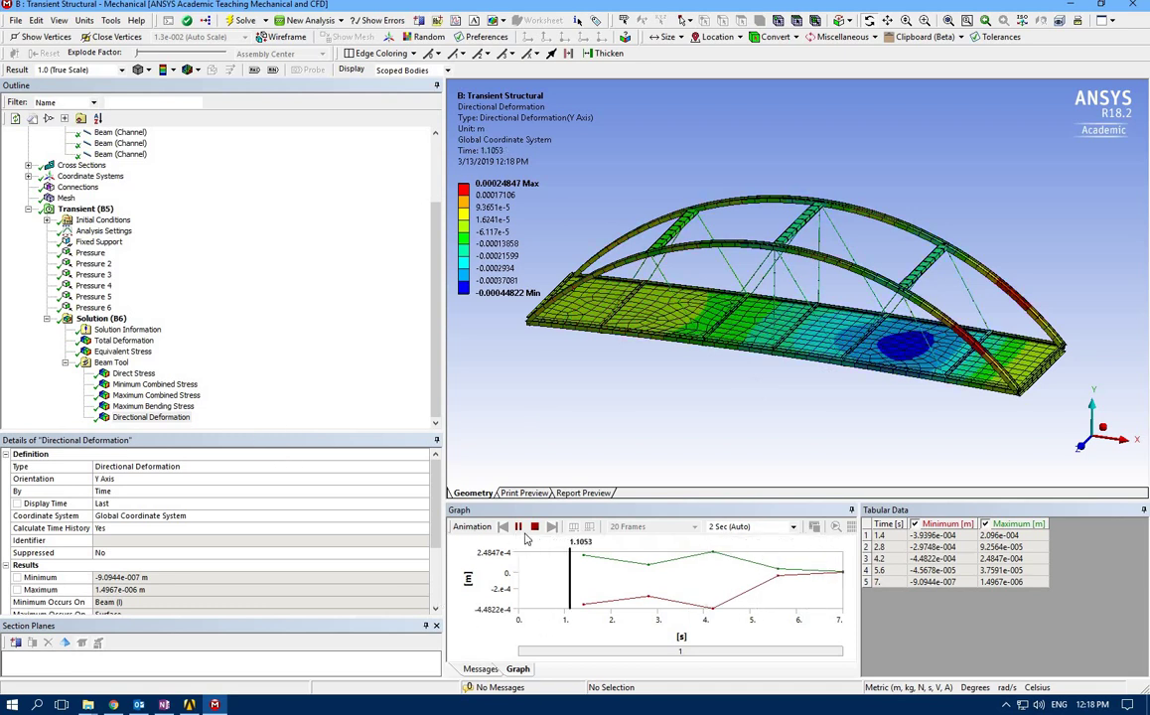
Step: Animate the Maximum Bending Stress result, rotating and zooming in for a closer look
left_click(146, 415)
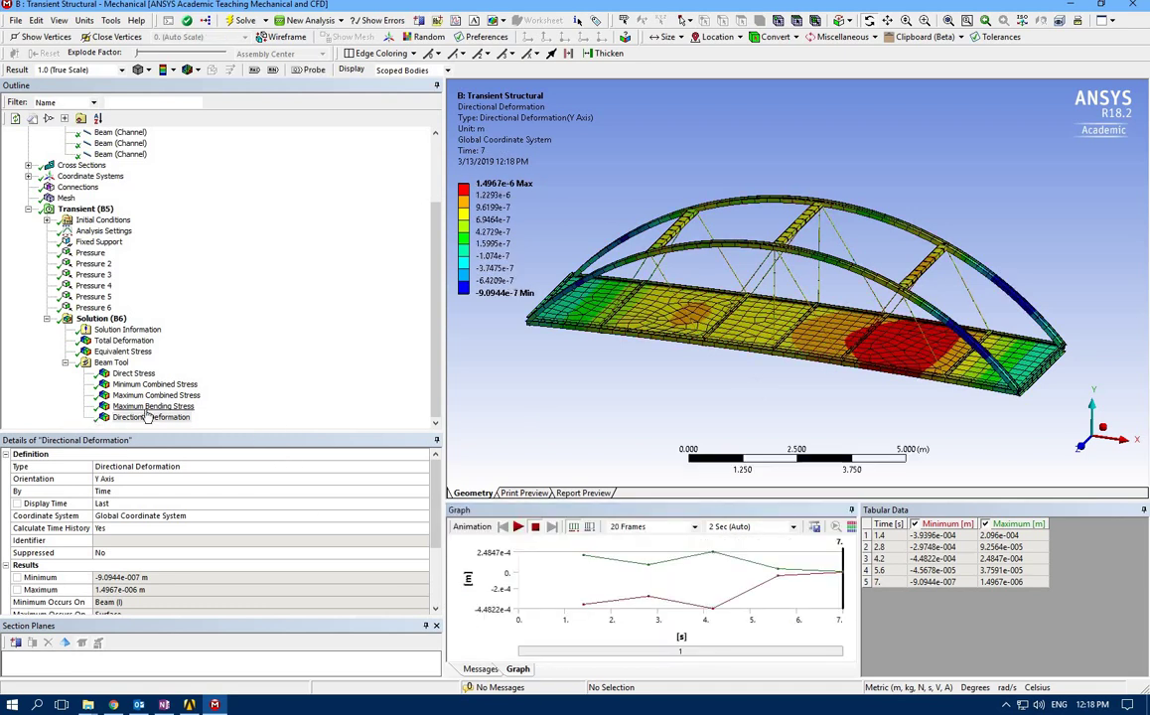
left_click(149, 406)
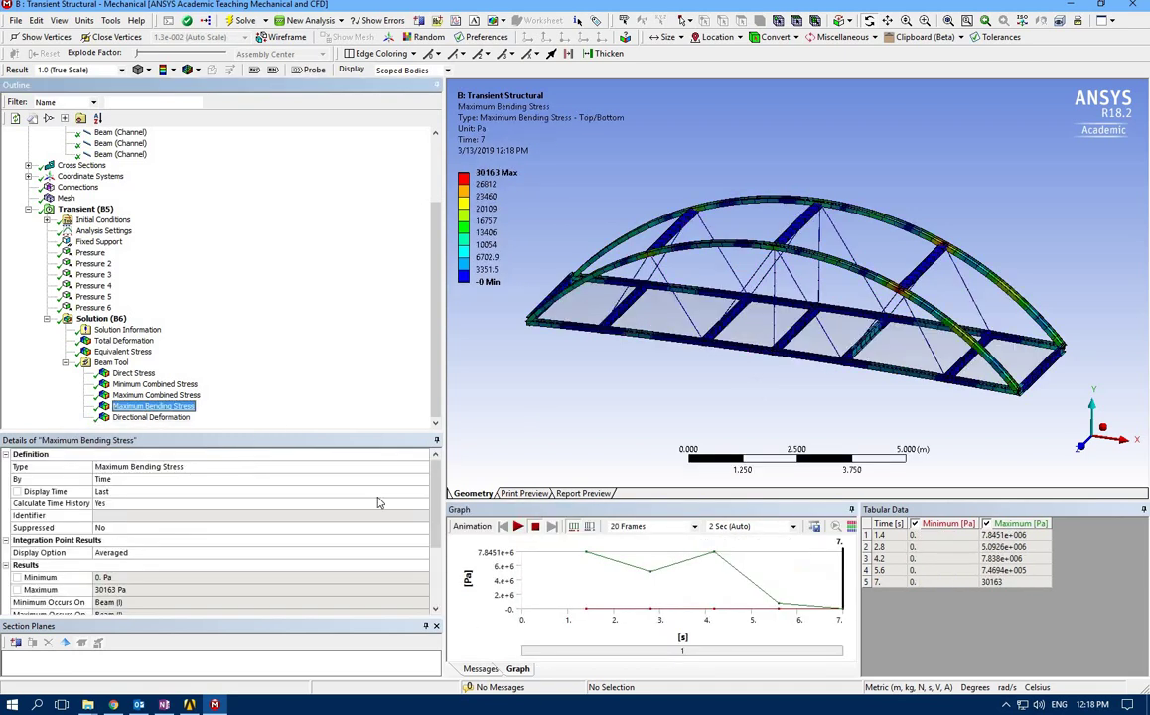
left_click(517, 527)
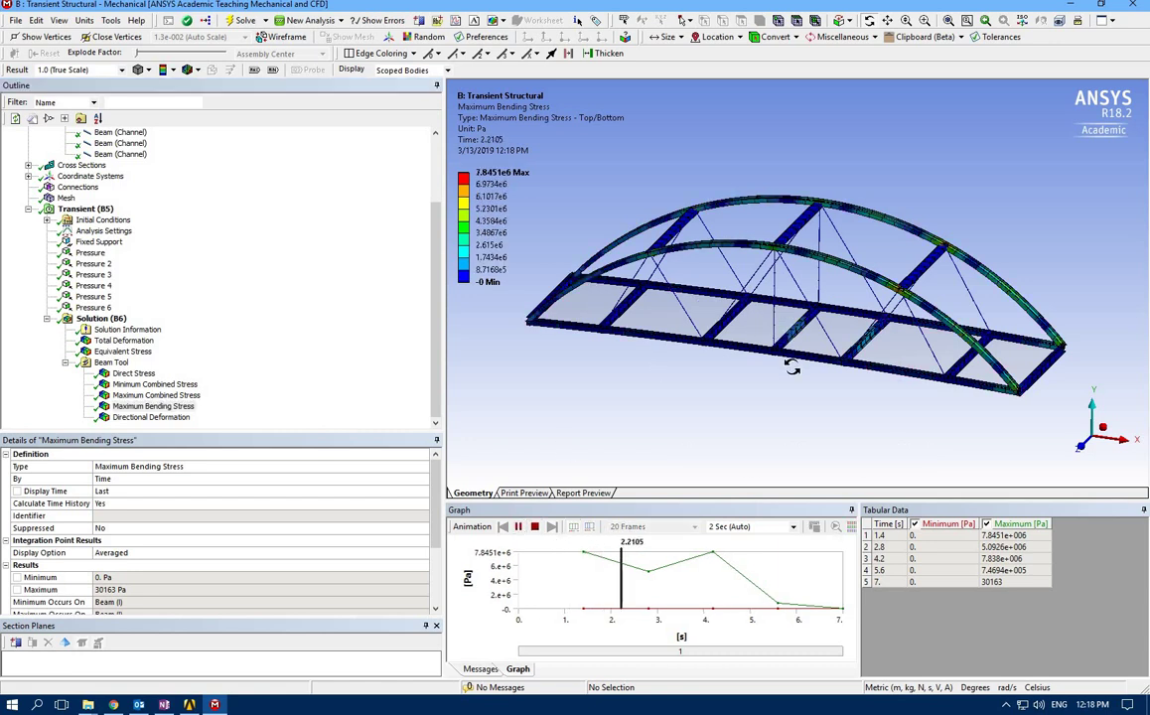
left_click_drag(774, 383, 902, 332)
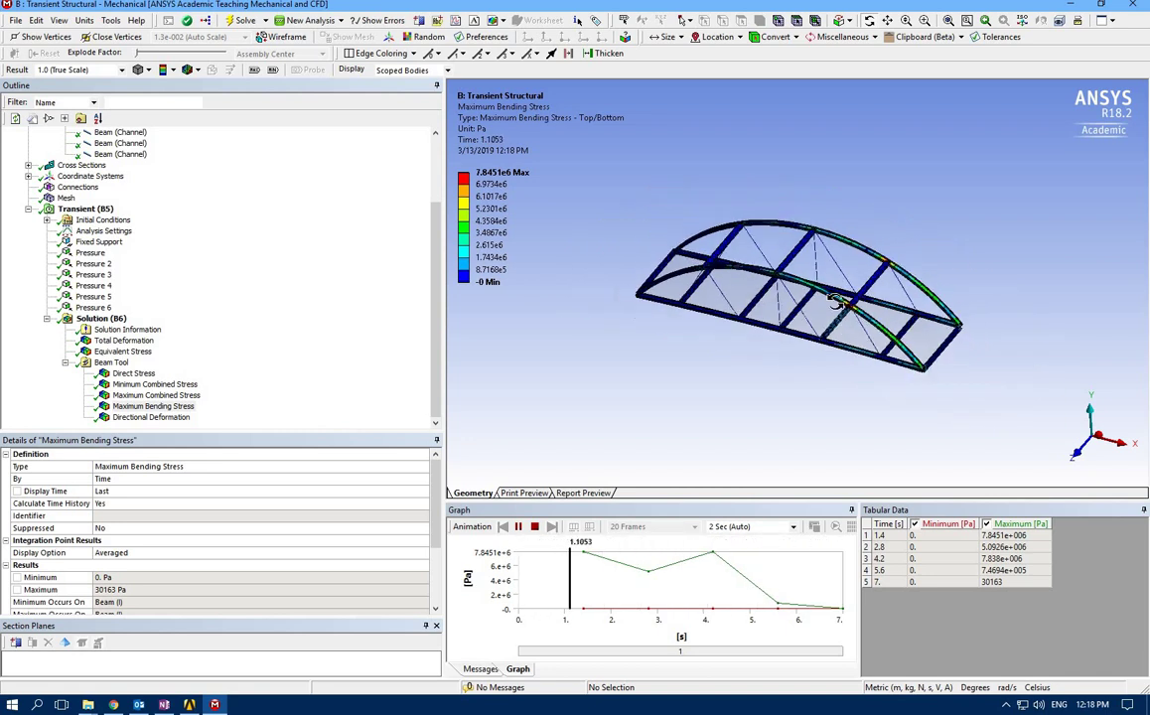
scroll(1023, 399, "up", 5)
scroll(1023, 399, "up", 2)
left_click_drag(1022, 399, 764, 375)
scroll(913, 377, "down", 8)
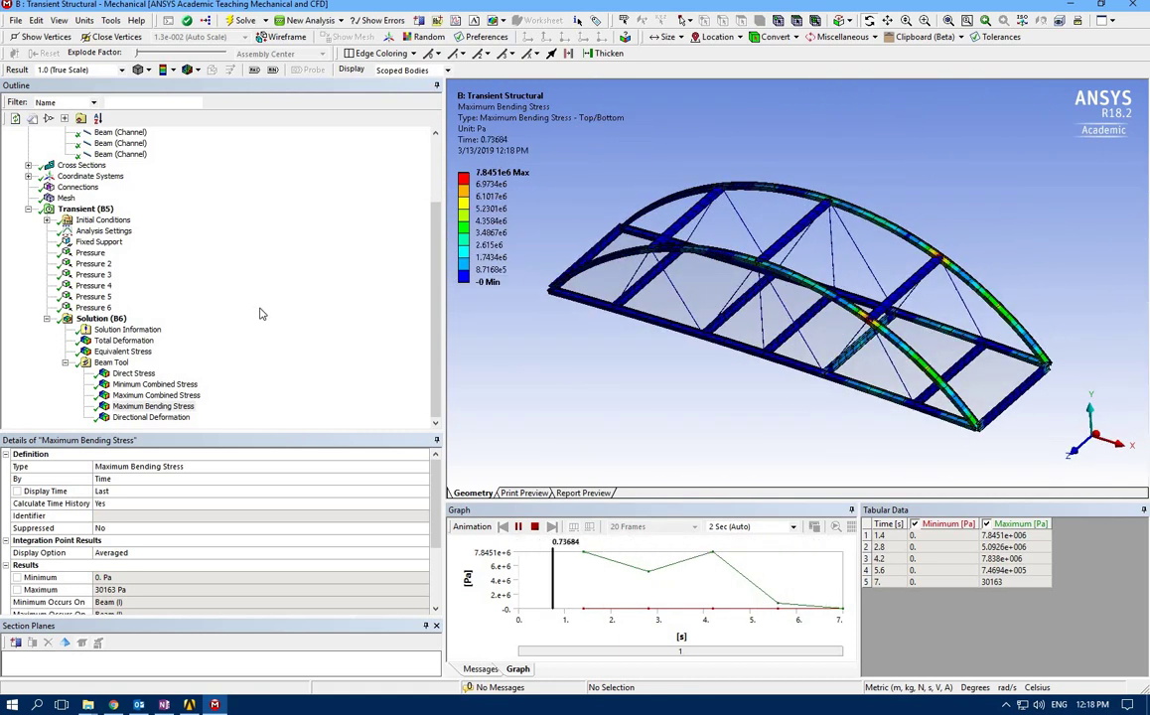
scroll(40, 162, "up", 3)
Step: Collapse the Geometry branch, select Equivalent Stress, and replay its animation
left_click(28, 153)
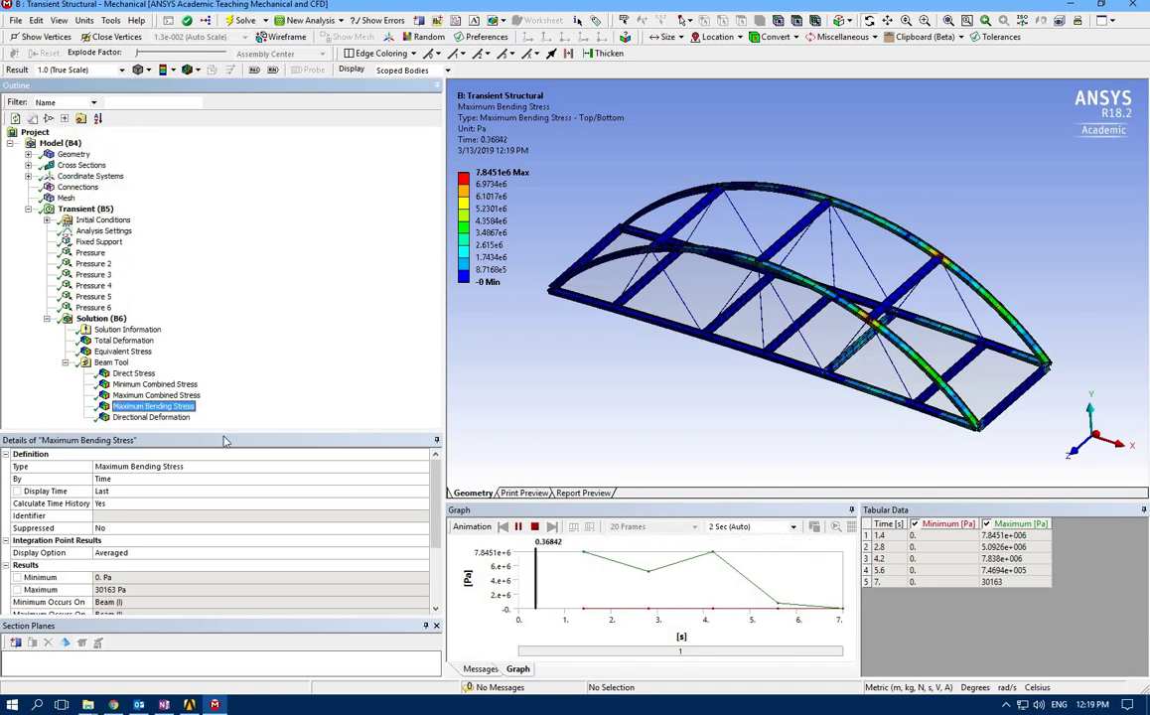
left_click(46, 319)
key("Right")
key("Down")
key("Down")
key("Down")
left_click(516, 527)
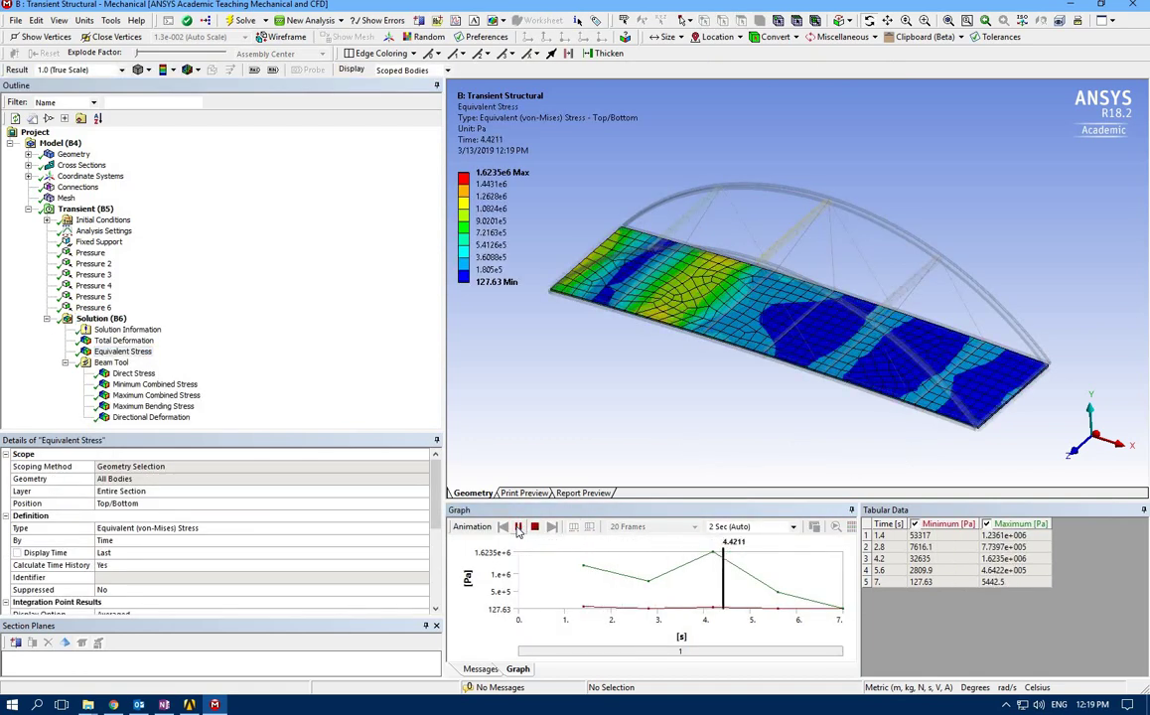